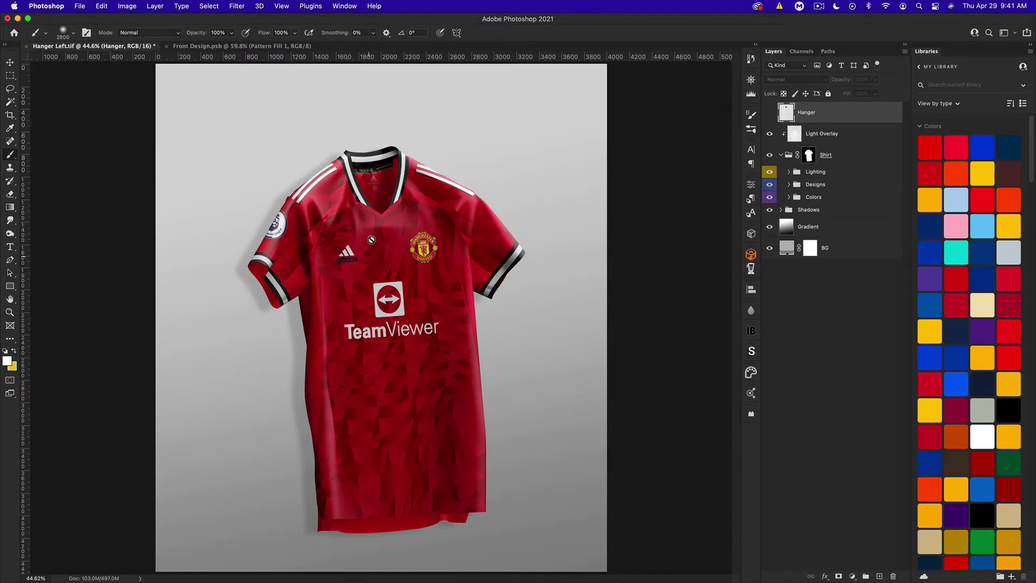
Switch to the Move tool
left_click(9, 62)
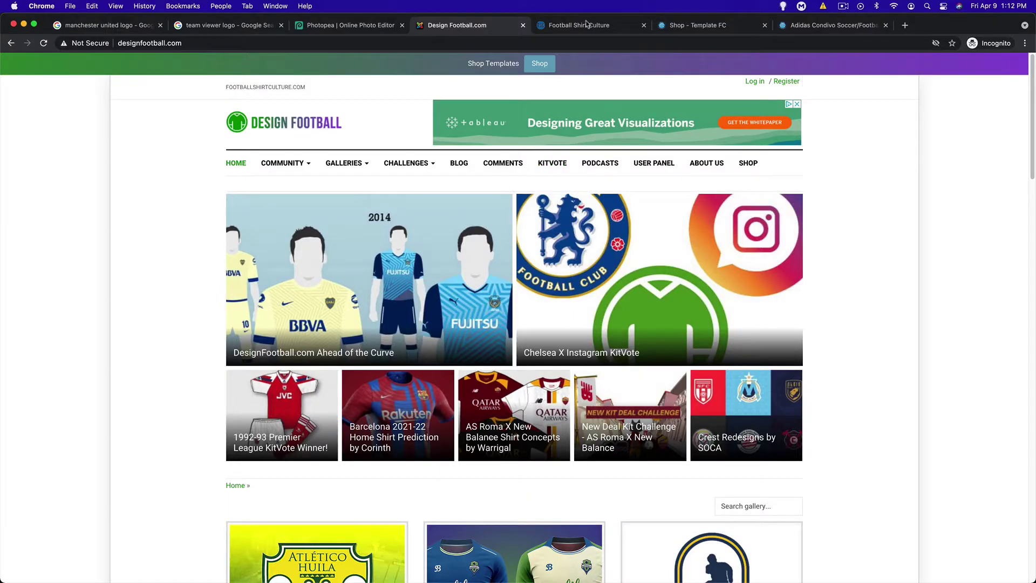
Look over the Football Shirt Culture home page in Chrome
left_click(587, 25)
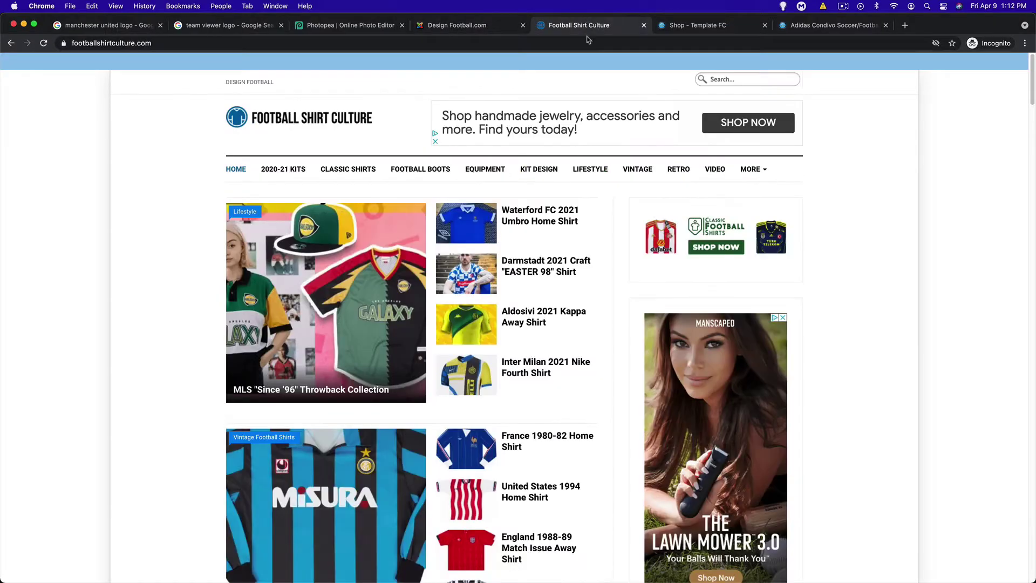
scroll(295, 330, "down", 1)
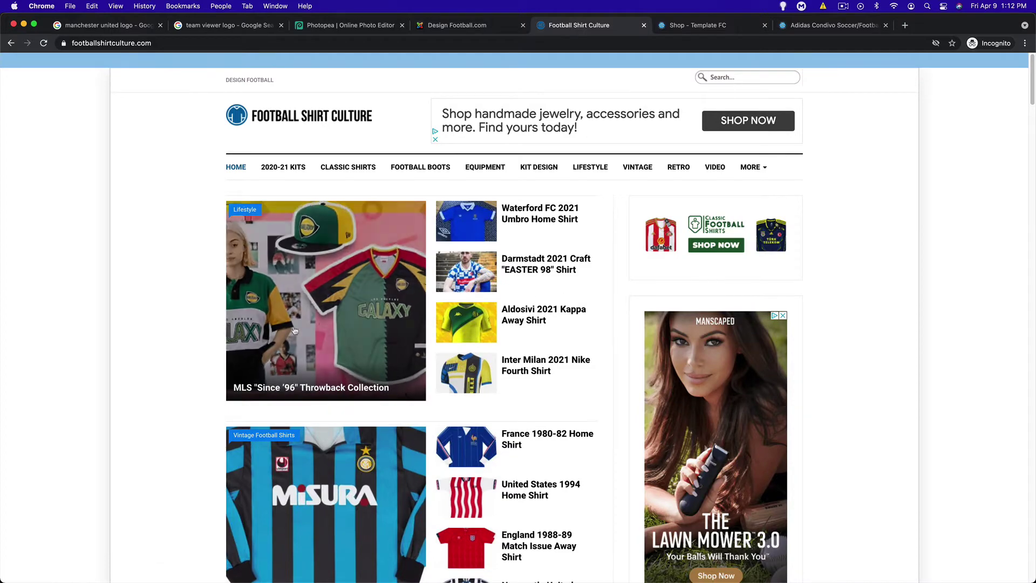
scroll(178, 250, "down", 1)
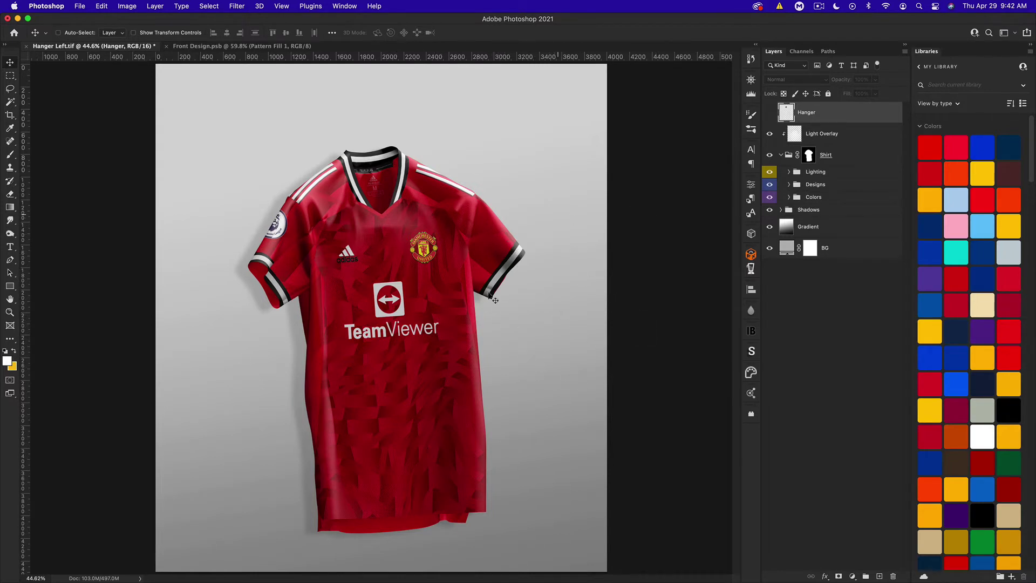
Add a Levels adjustment layer above the Hanger layer with black input level 15 and white input level 218
key("super+equal")
key("super+equal")
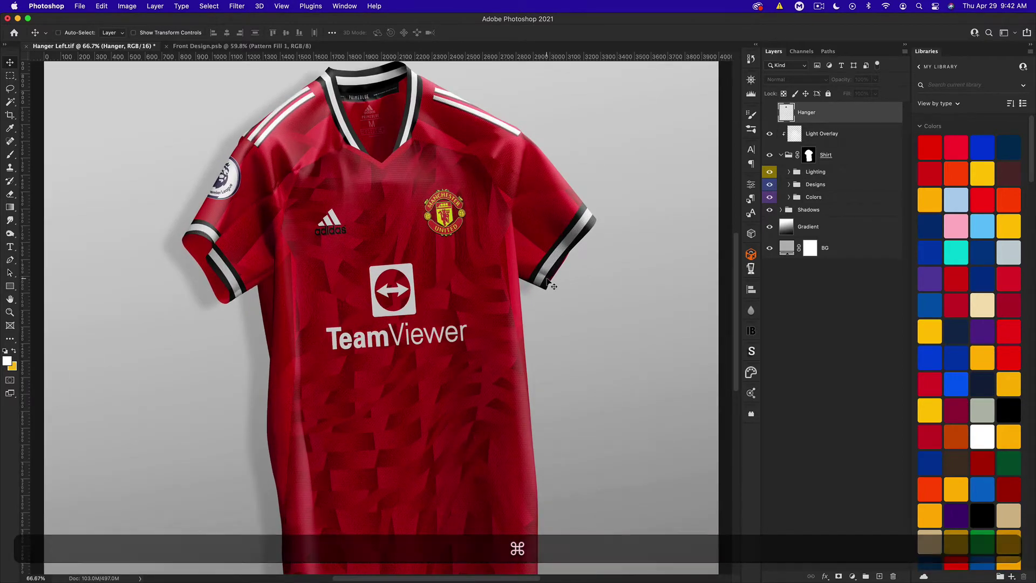
scroll(522, 263, "up", 3)
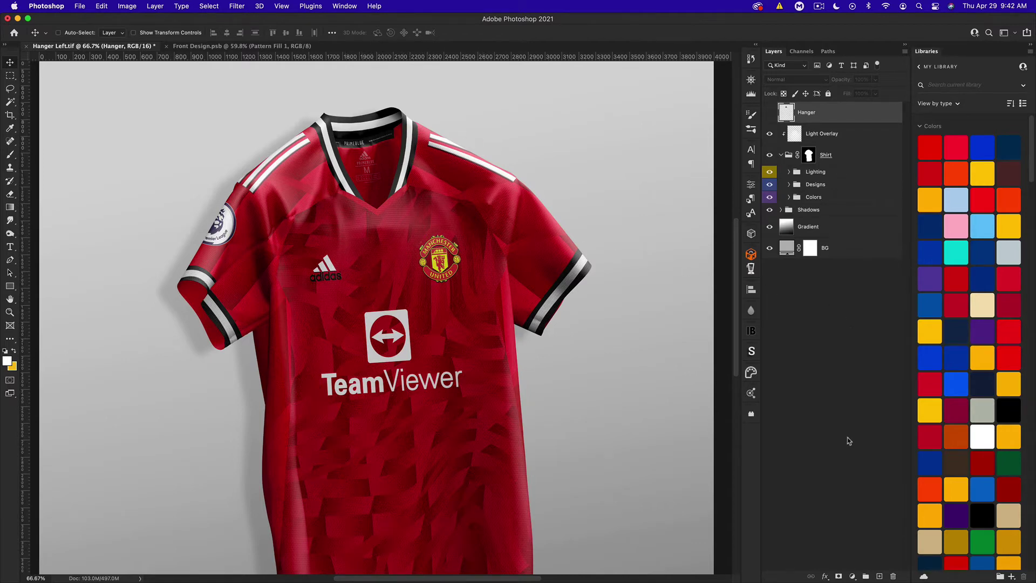
left_click(853, 577)
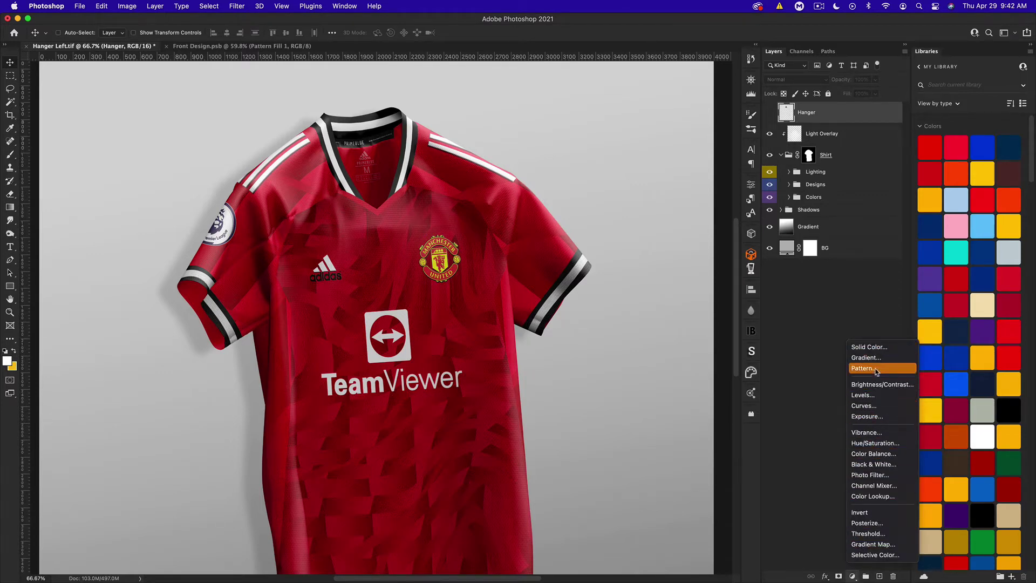
left_click(863, 386)
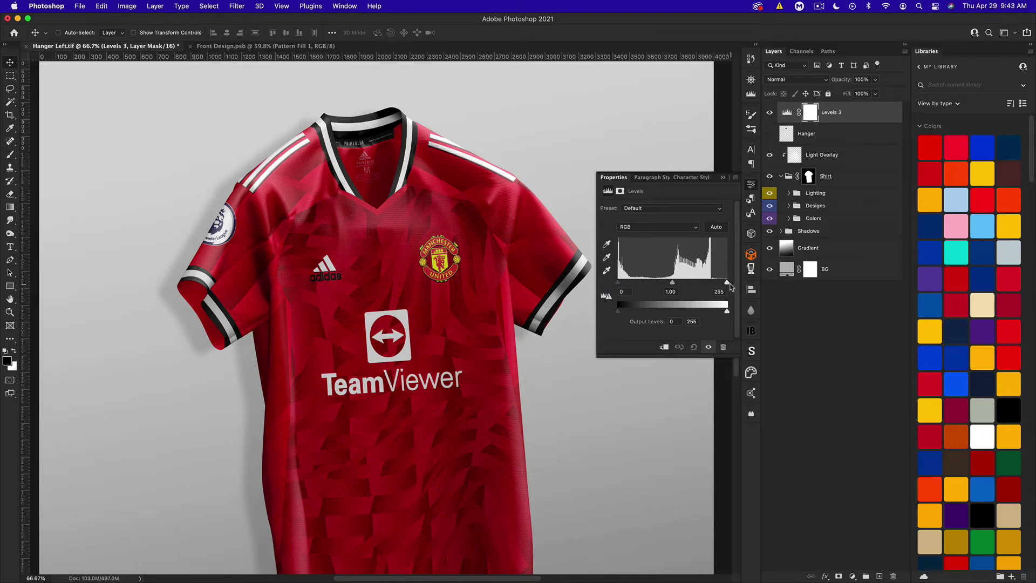
left_click_drag(727, 282, 711, 284)
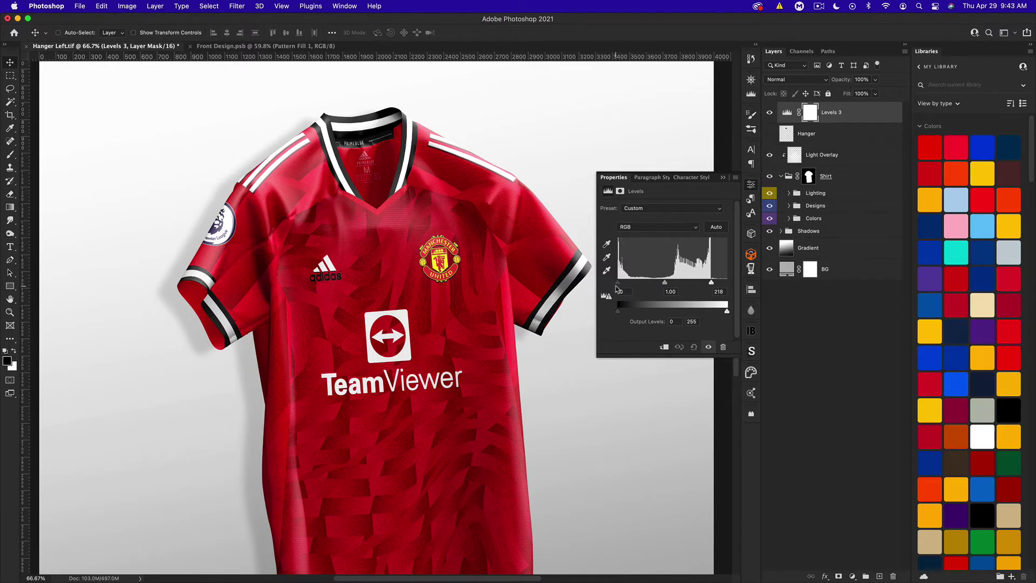
left_click_drag(618, 283, 625, 287)
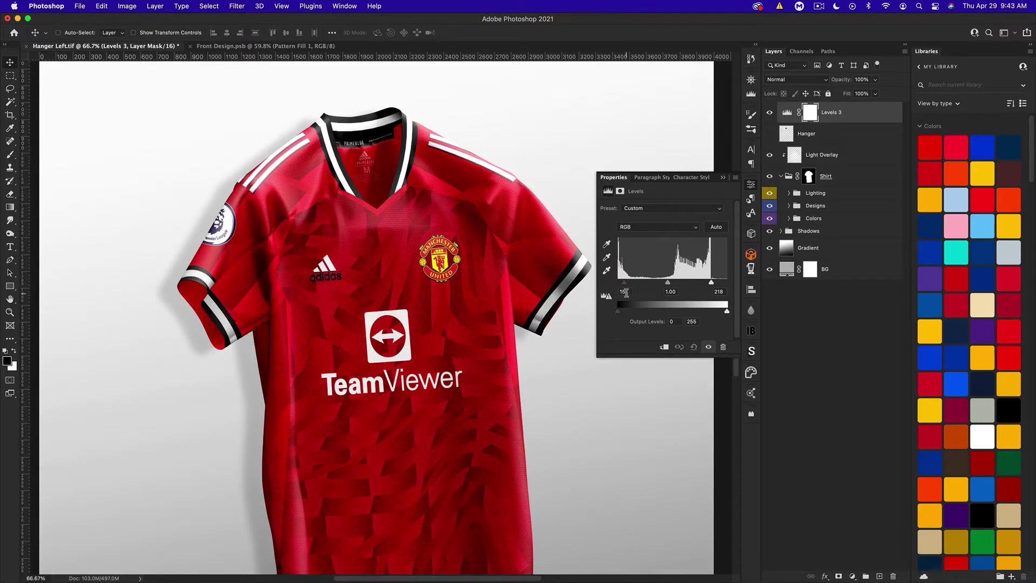
left_click(624, 291)
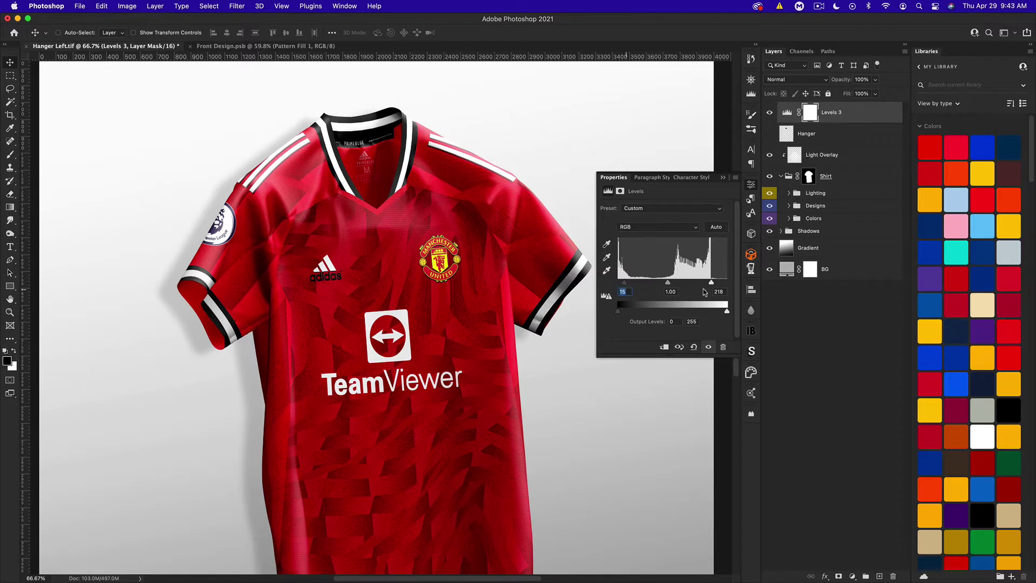
left_click(723, 178)
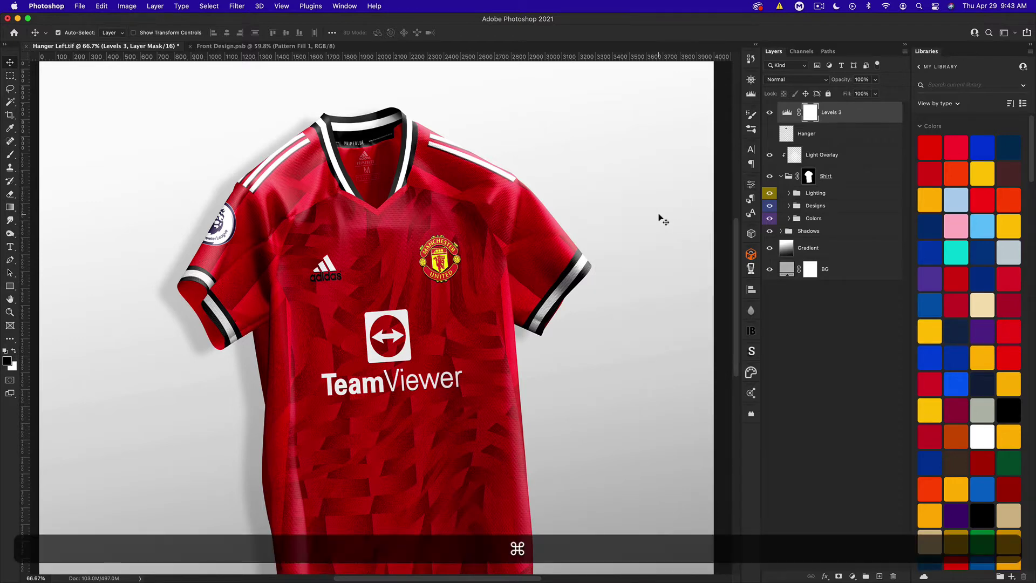
Toggle the Levels adjustment's visibility to compare the whole shirt mockup with and without it
key("super+0")
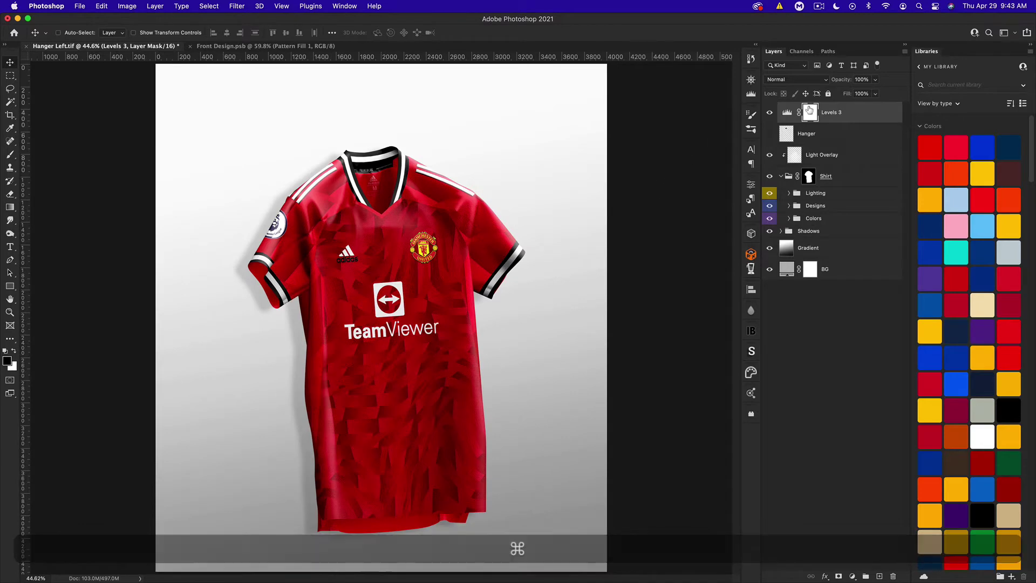
left_click(771, 112)
left_click(771, 113)
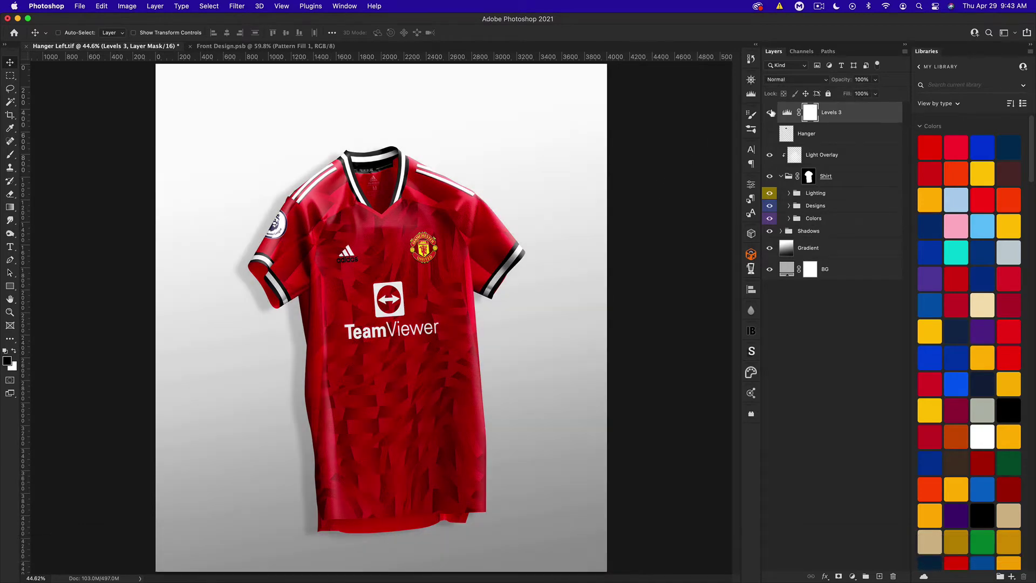
left_click(771, 113)
left_click(771, 112)
Add a Photo Filter adjustment layer above the Levels layer and choose the Red filter
key("super+equal")
key("super+equal")
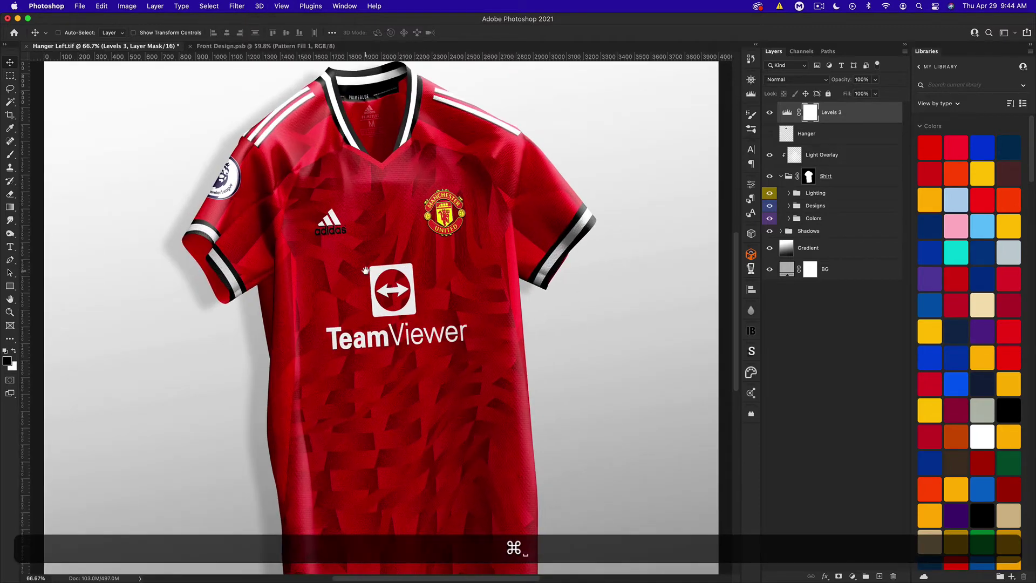
scroll(365, 270, "up", 3)
scroll(365, 270, "right", 2)
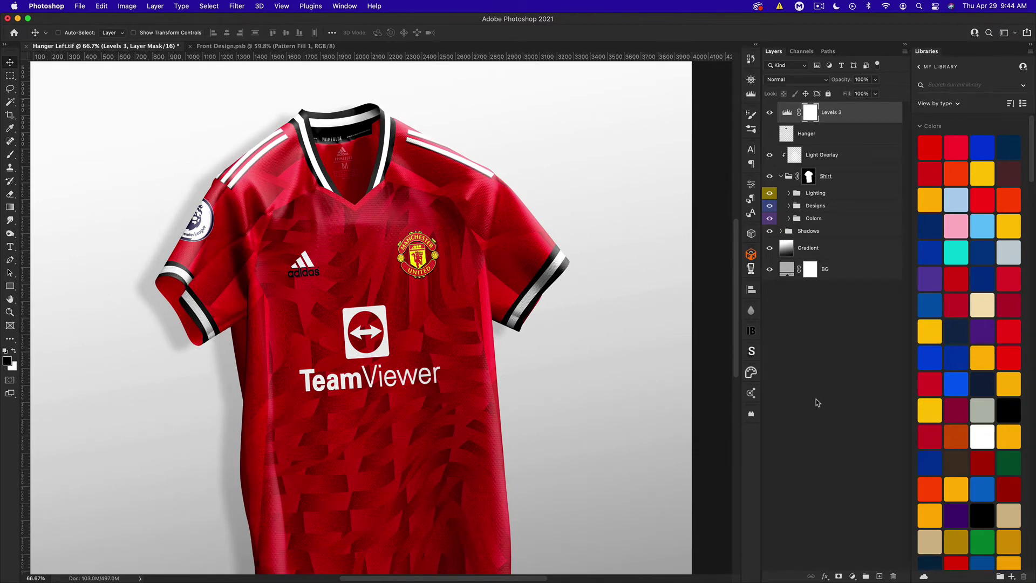
left_click(853, 576)
left_click(866, 475)
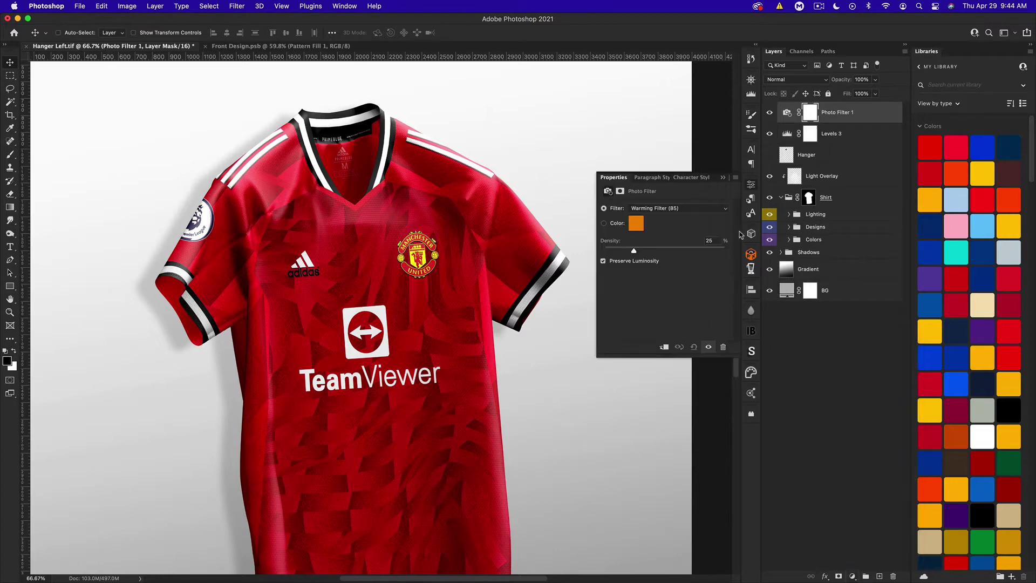
left_click(697, 208)
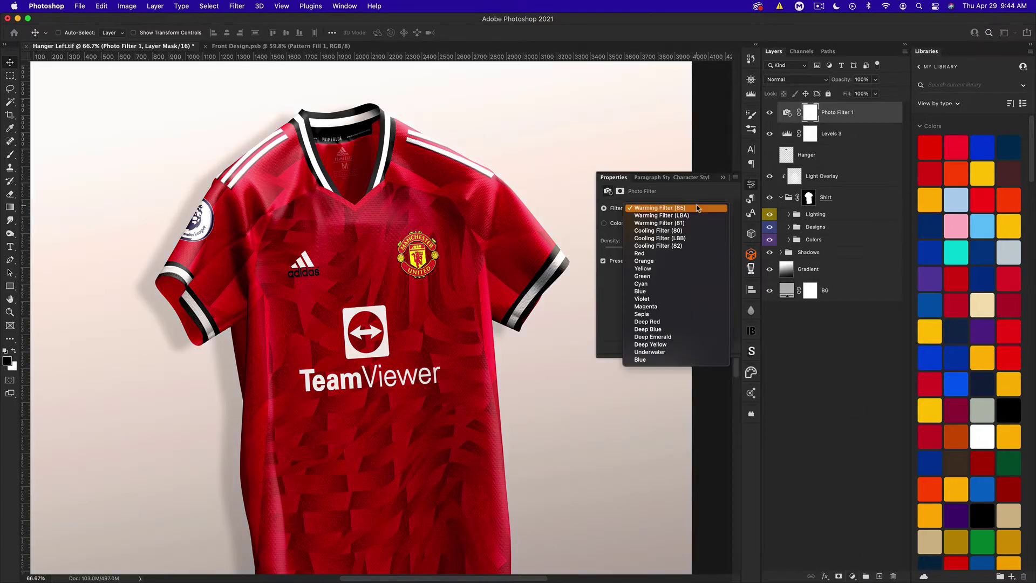
left_click(663, 257)
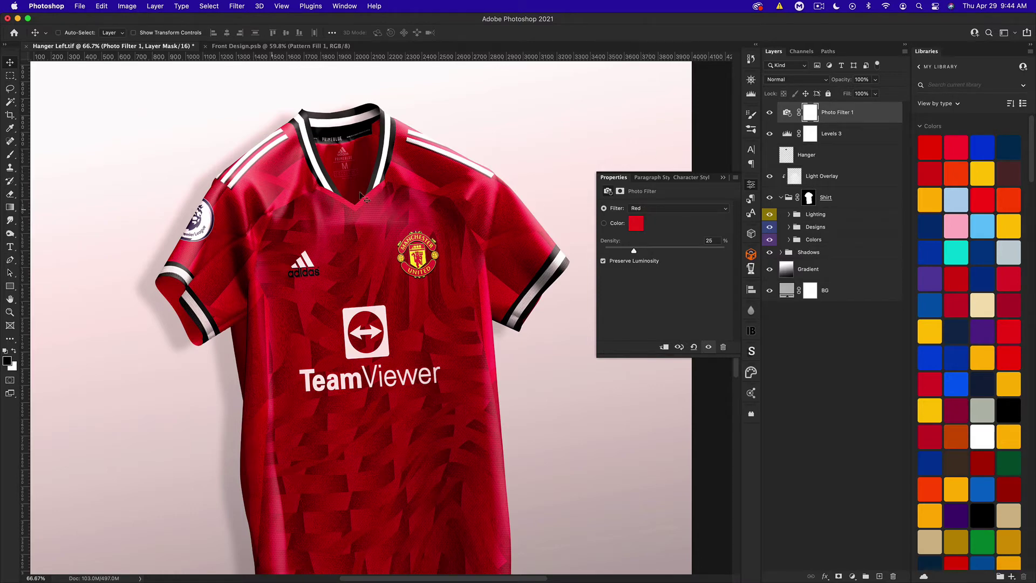
Try Cooling Filter (LBB) and Warming Filter (81) on the Photo Filter layer
left_click(640, 208)
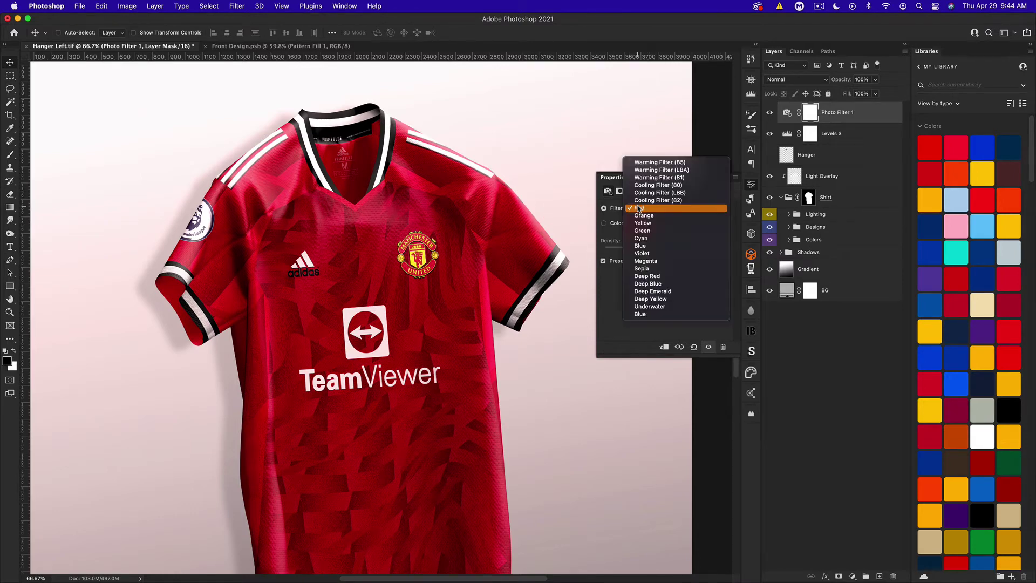
left_click(661, 193)
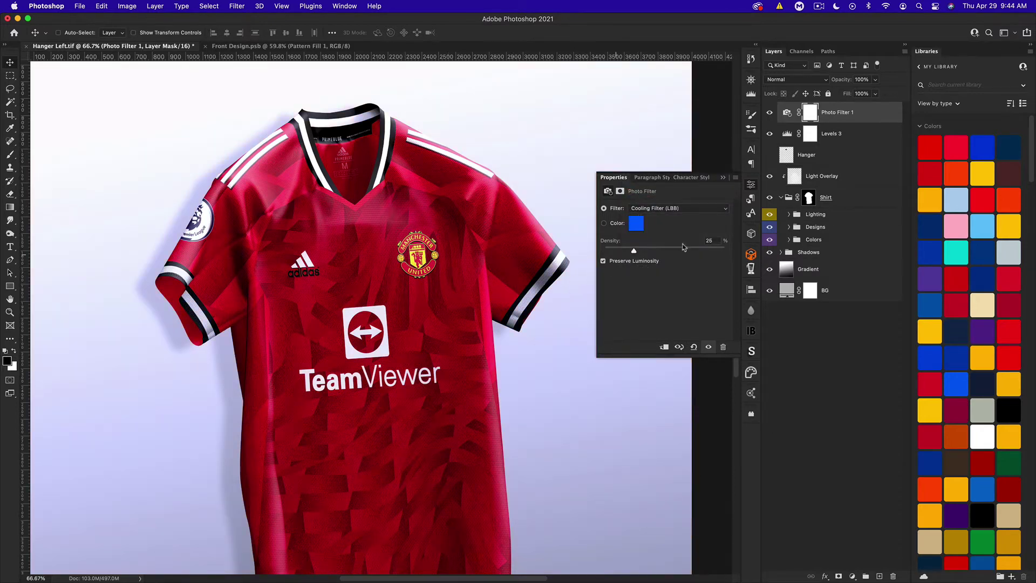
left_click(659, 210)
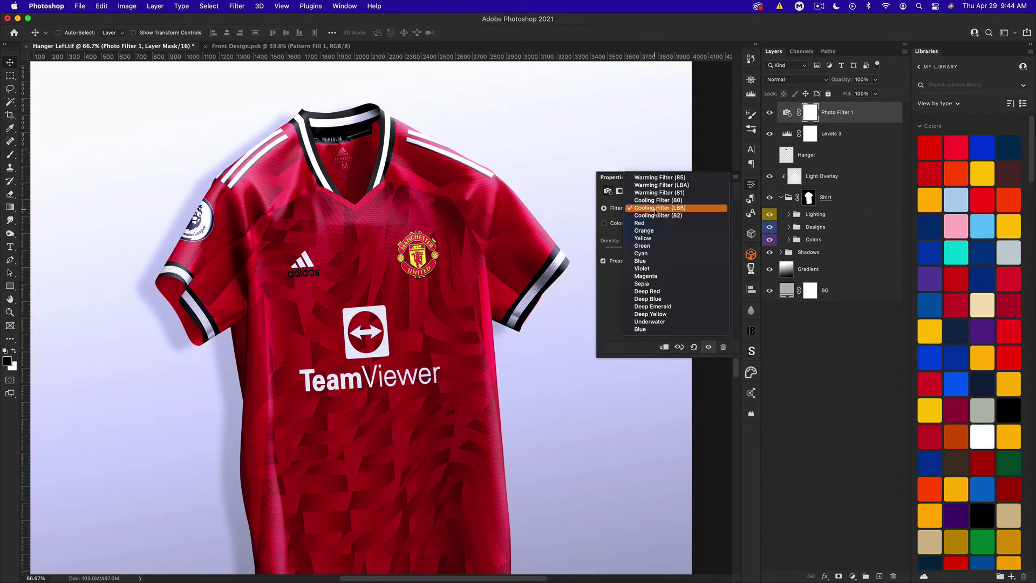
left_click(654, 193)
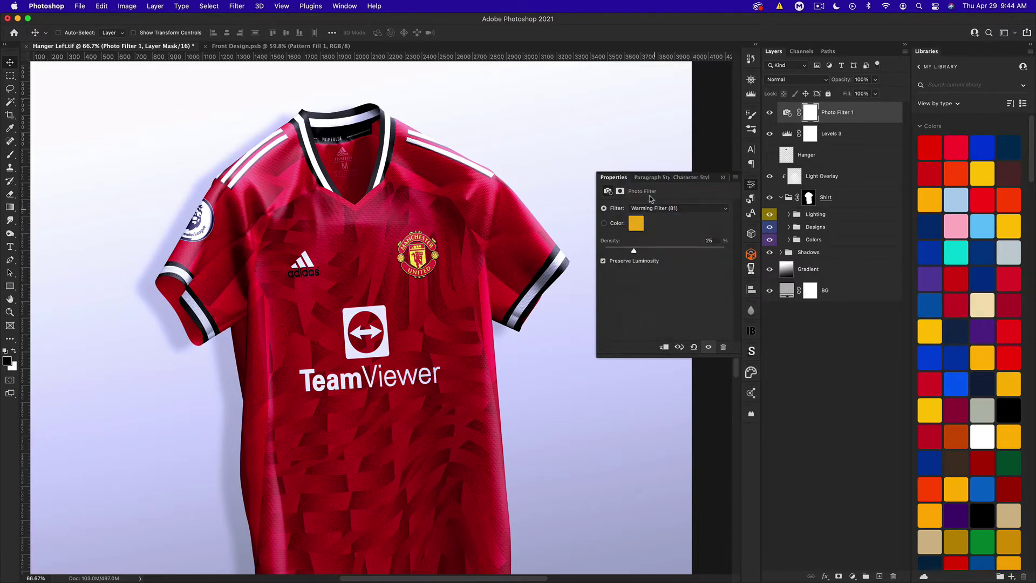
Set the photo filter to Warming Filter (LBA) and reduce its layer opacity to 50%
left_click(674, 210)
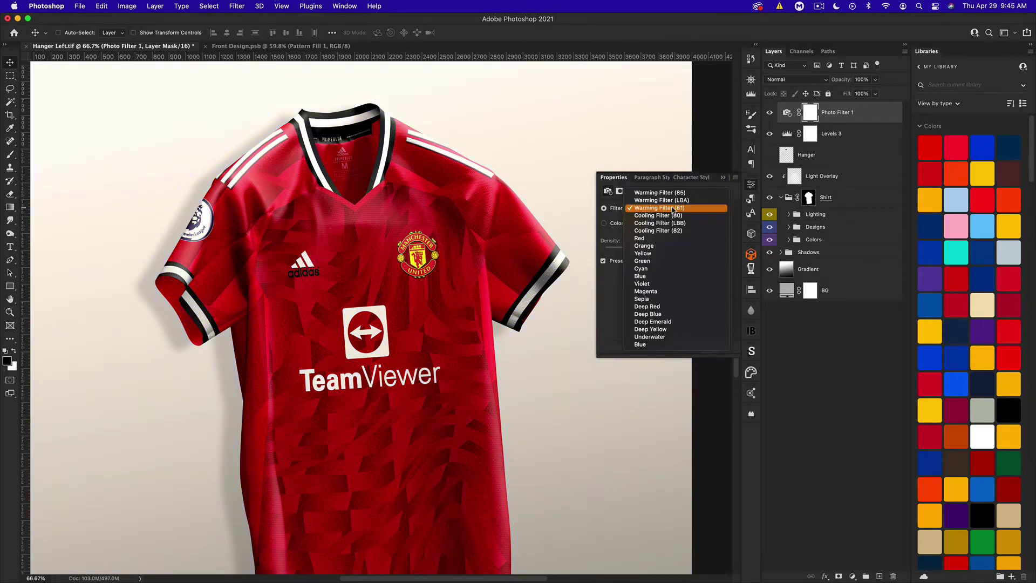
left_click(656, 201)
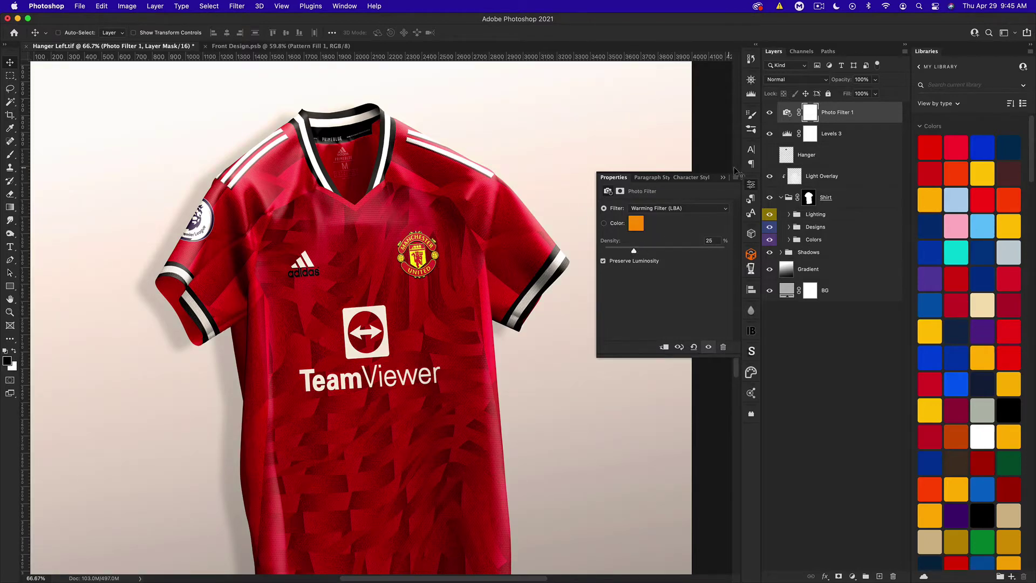
left_click(722, 178)
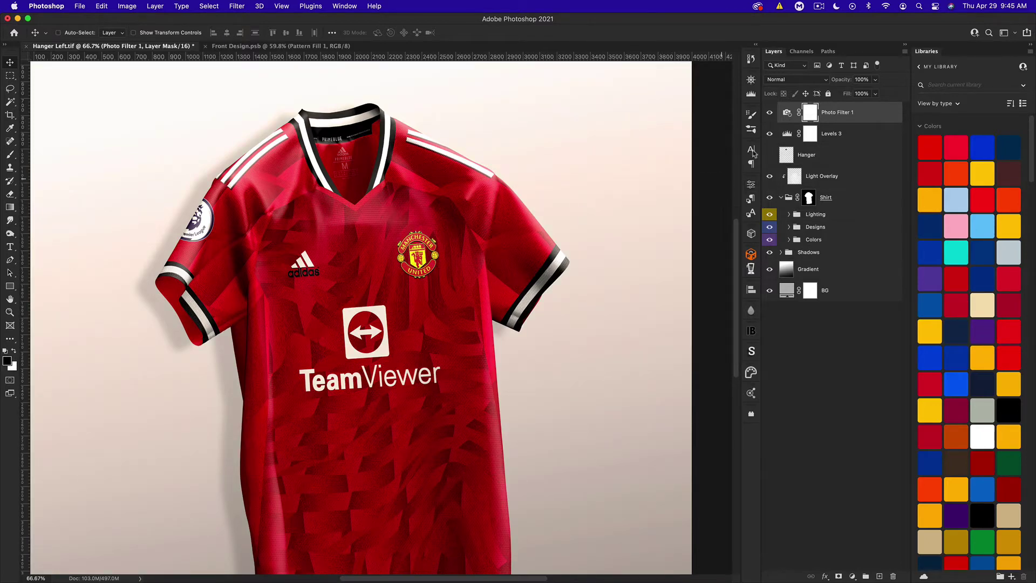
left_click(862, 79)
type("50")
key("Return")
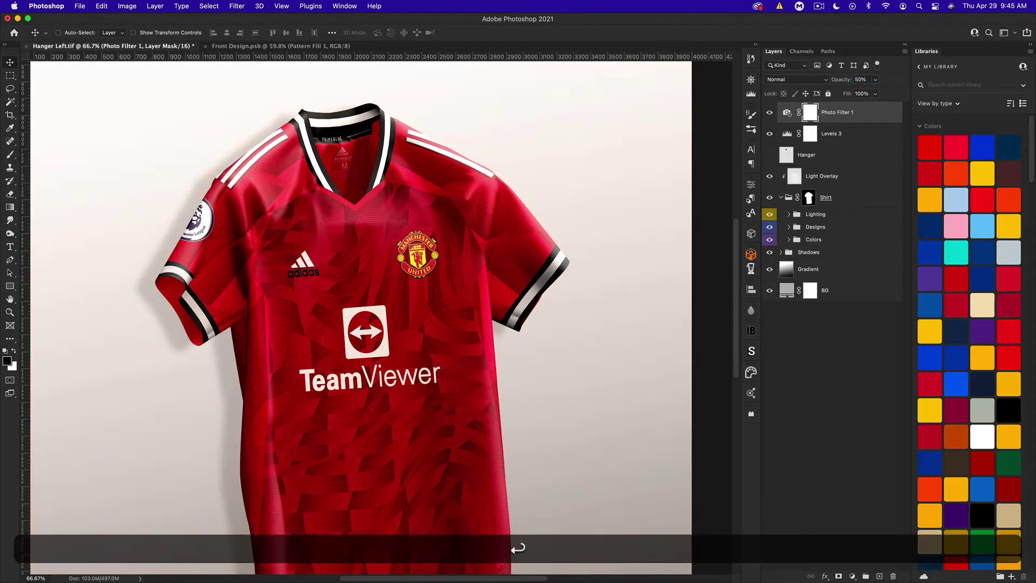
Hide the Light Overlay layer and add a Vibrance adjustment layer on top with vibrance at +21
key("super+minus")
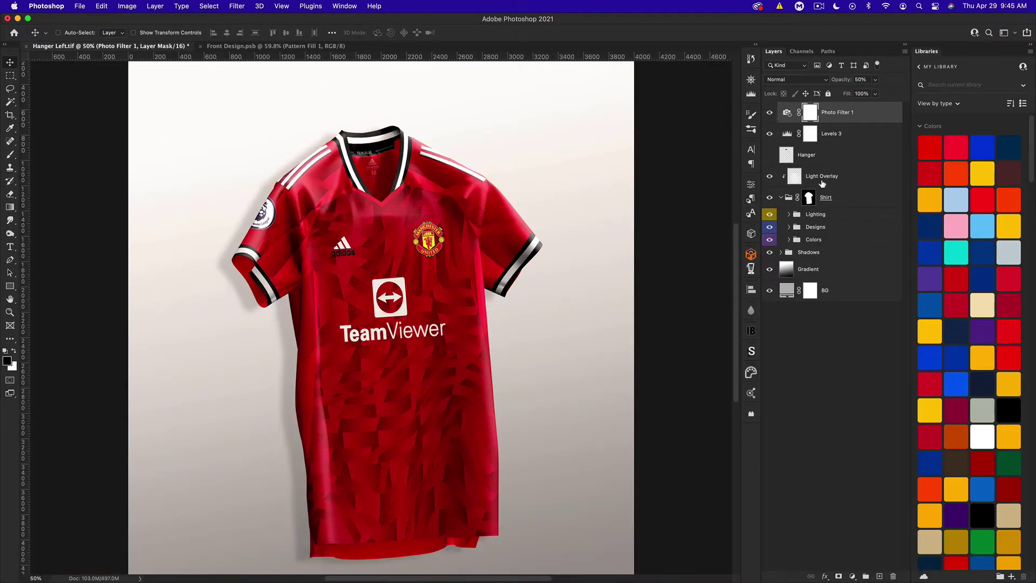
left_click(770, 177)
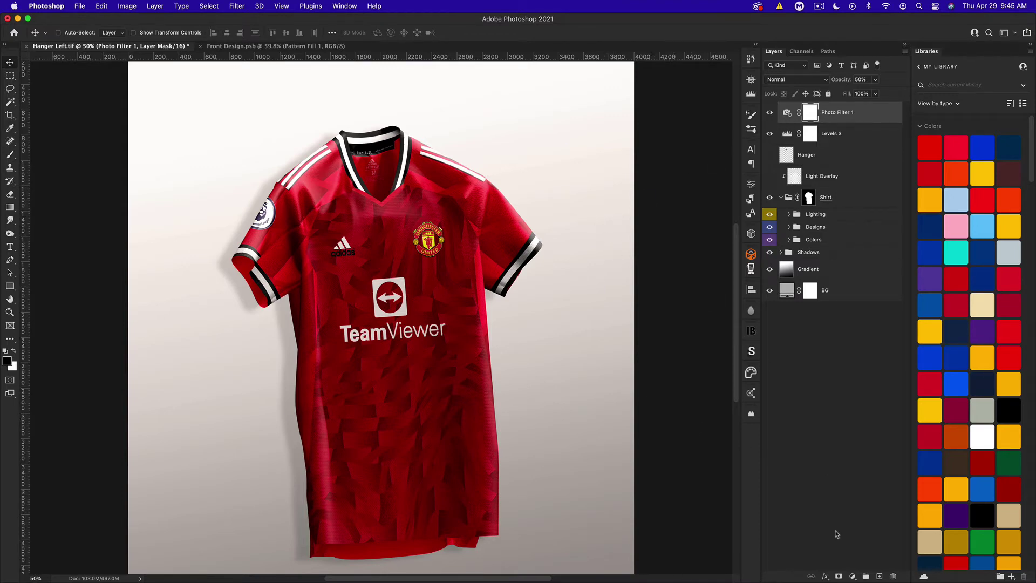
left_click(853, 577)
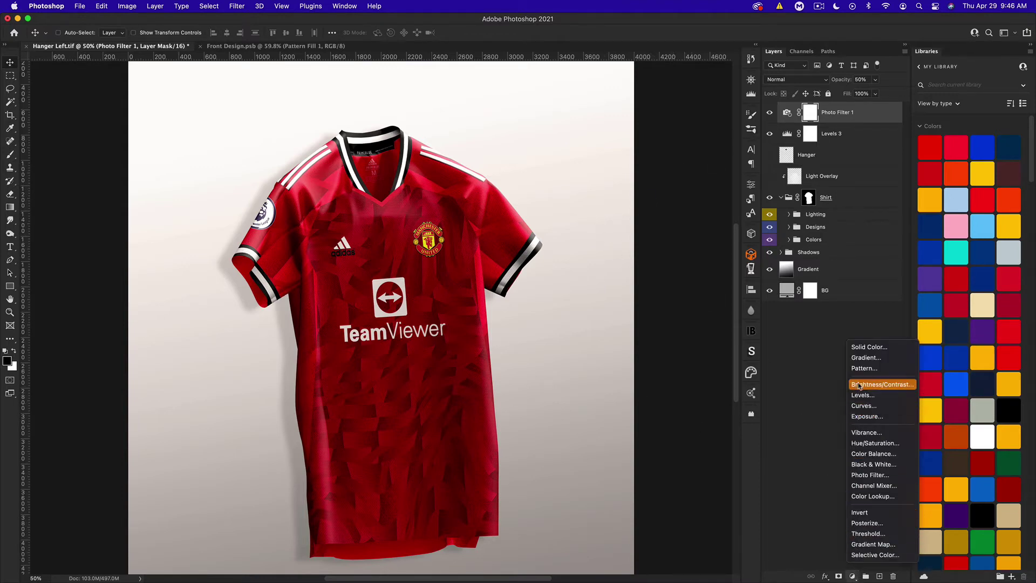
left_click(865, 433)
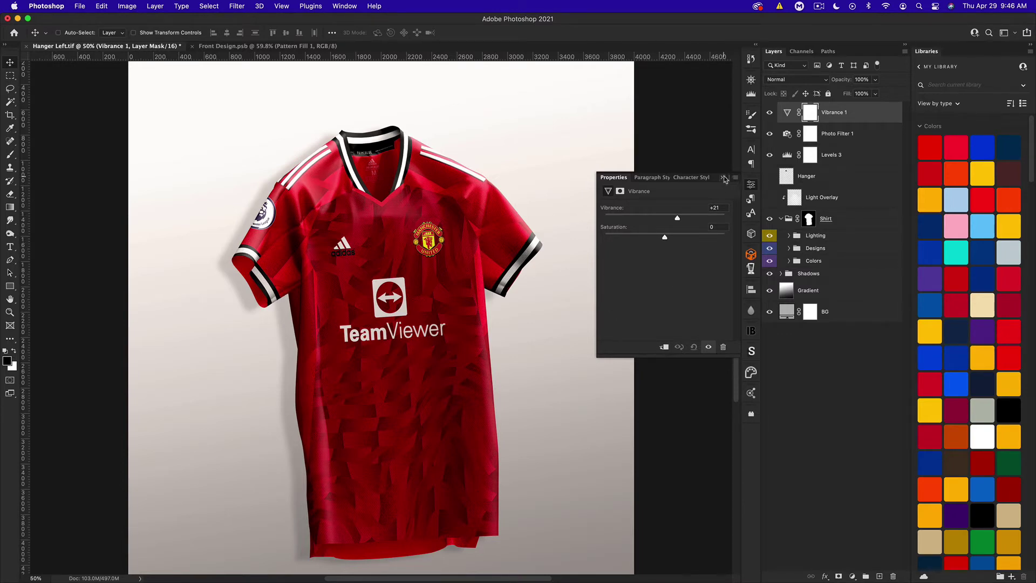
Toggle the Vibrance adjustment's visibility to compare the shirt colours with and without it
left_click(773, 114)
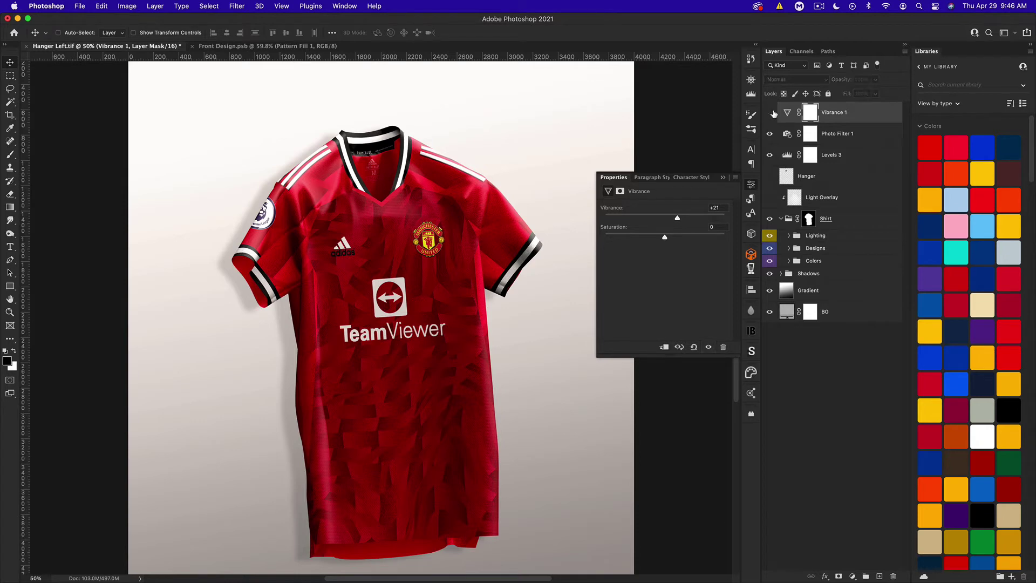
left_click(772, 113)
left_click(773, 113)
left_click(773, 113)
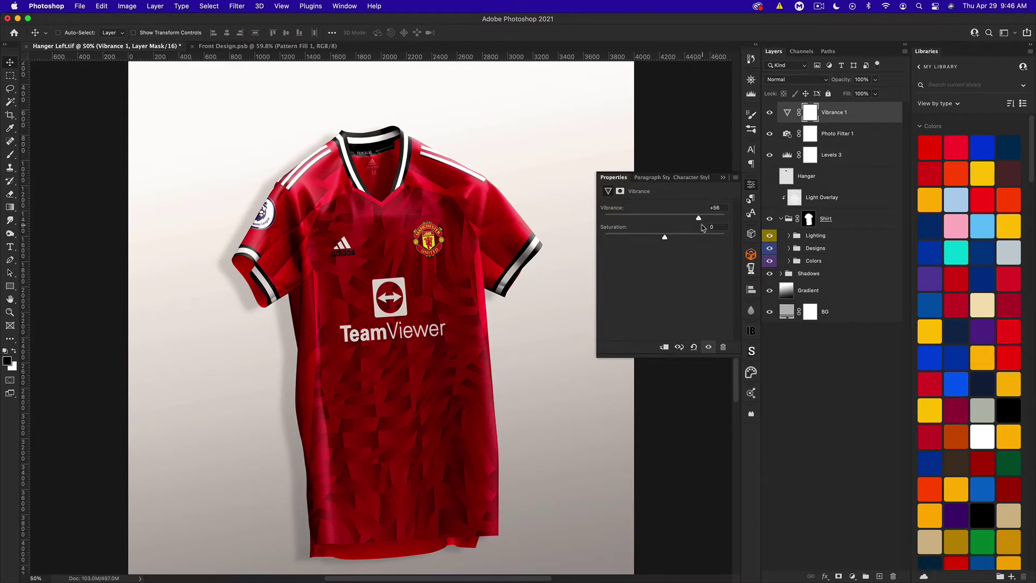
Set the Vibrance adjustment to +20 vibrance and +10 saturation
left_click(725, 206)
type("20")
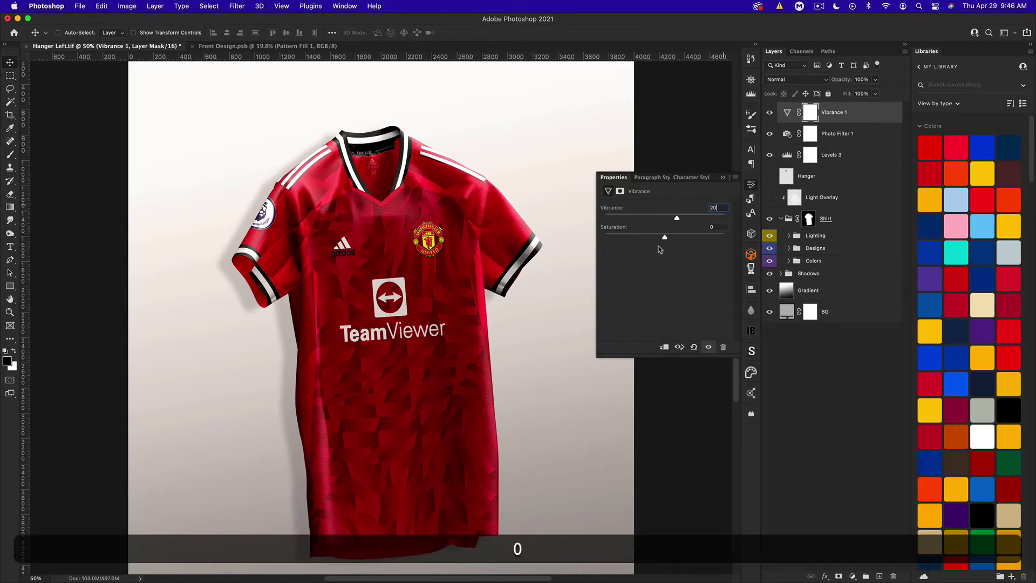
key("Return")
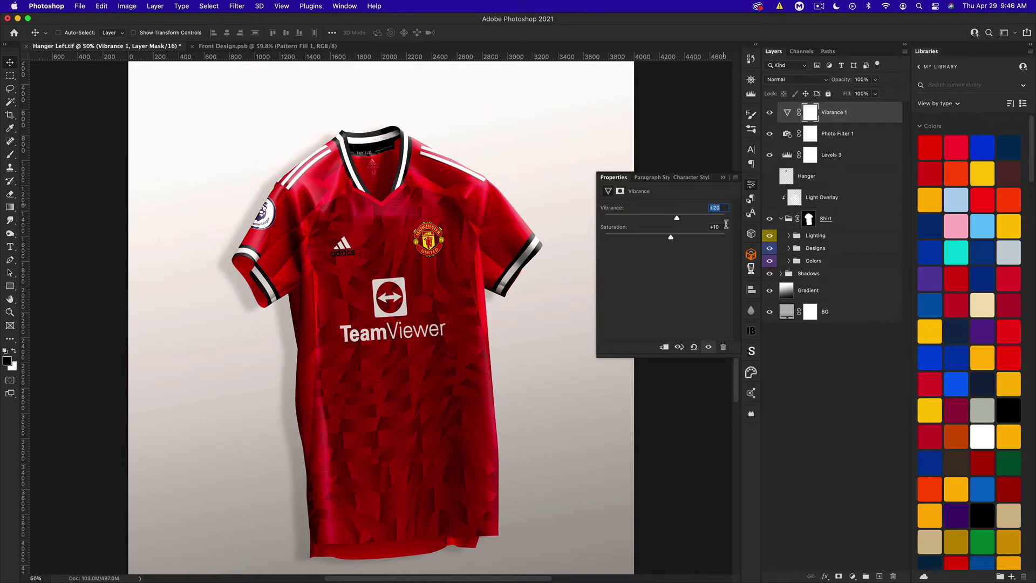
Set the Vibrance adjustment's saturation to +4 and close its settings
left_click(723, 226)
type("4")
key("Return")
left_click(723, 178)
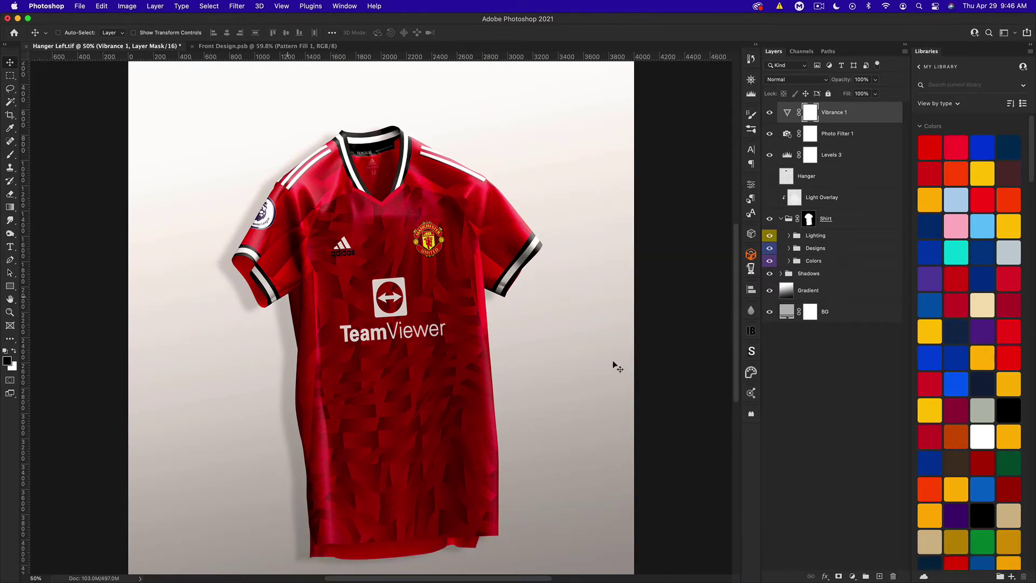
Add a Hue/Saturation adjustment layer on top, try master hue shifts such as +67 and +62, and set the hue back to 0
left_click(856, 574)
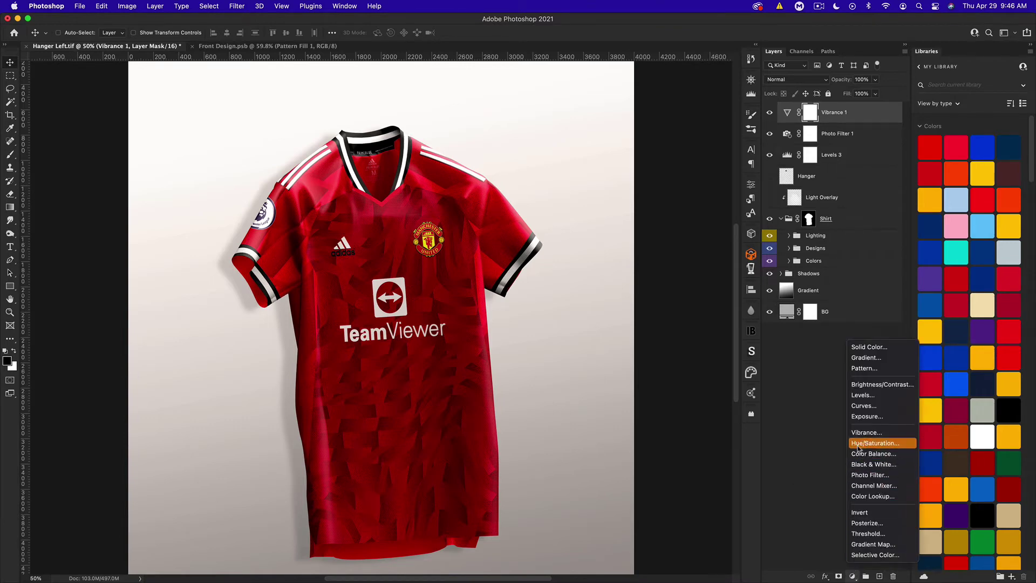
left_click(859, 448)
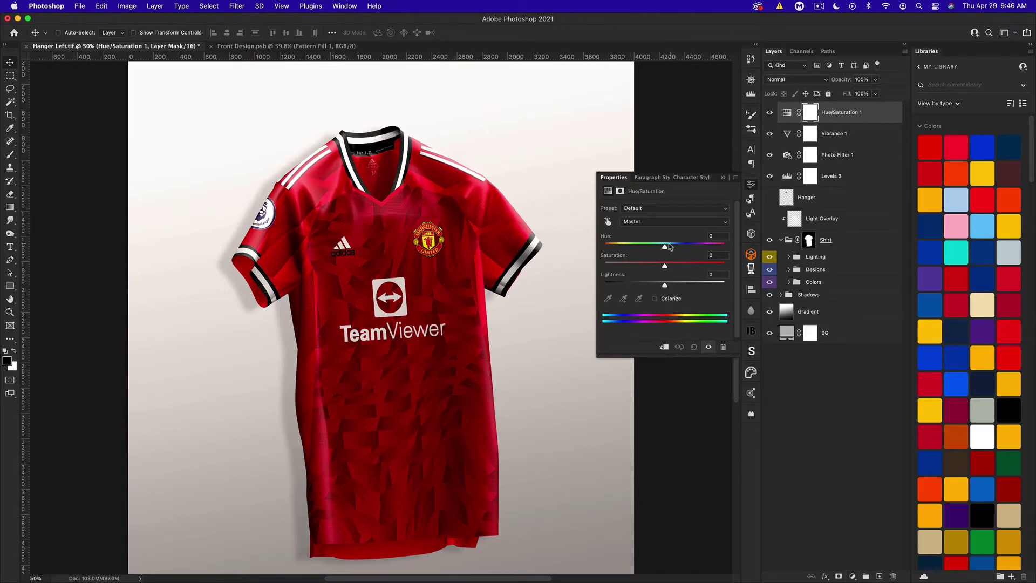
left_click_drag(665, 246, 698, 247)
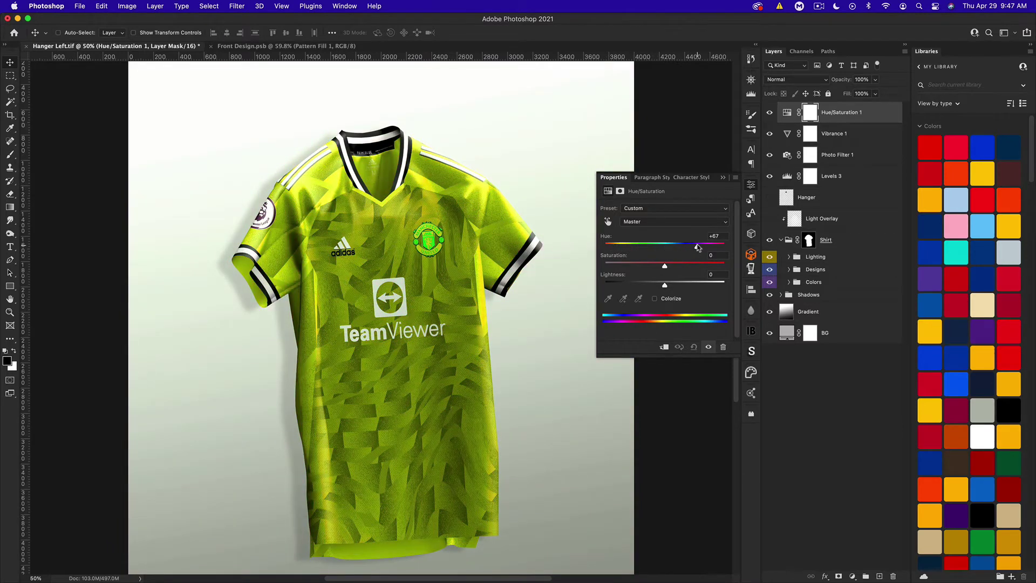
left_click_drag(698, 247, 697, 247)
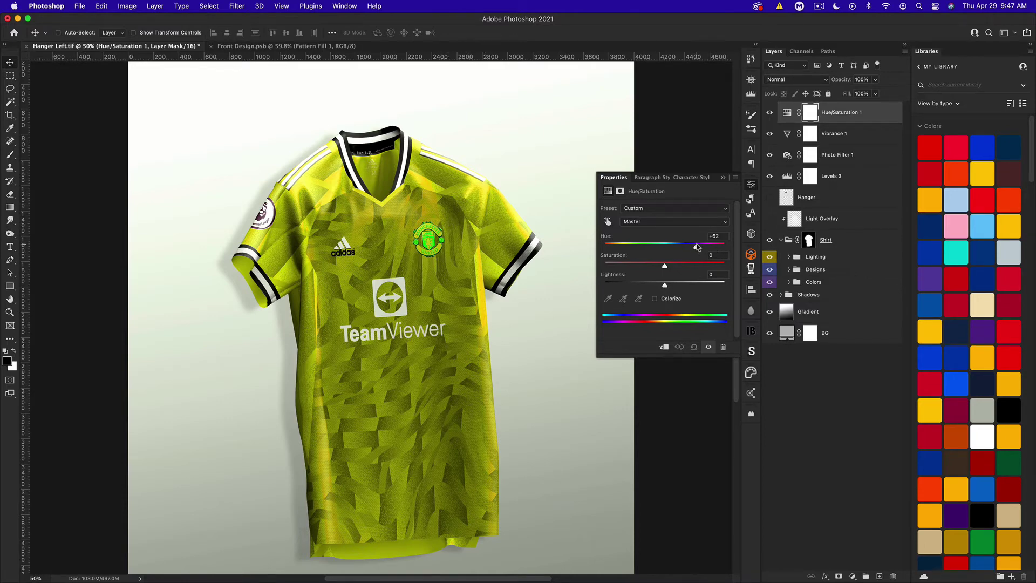
left_click_drag(697, 247, 659, 246)
left_click(717, 238)
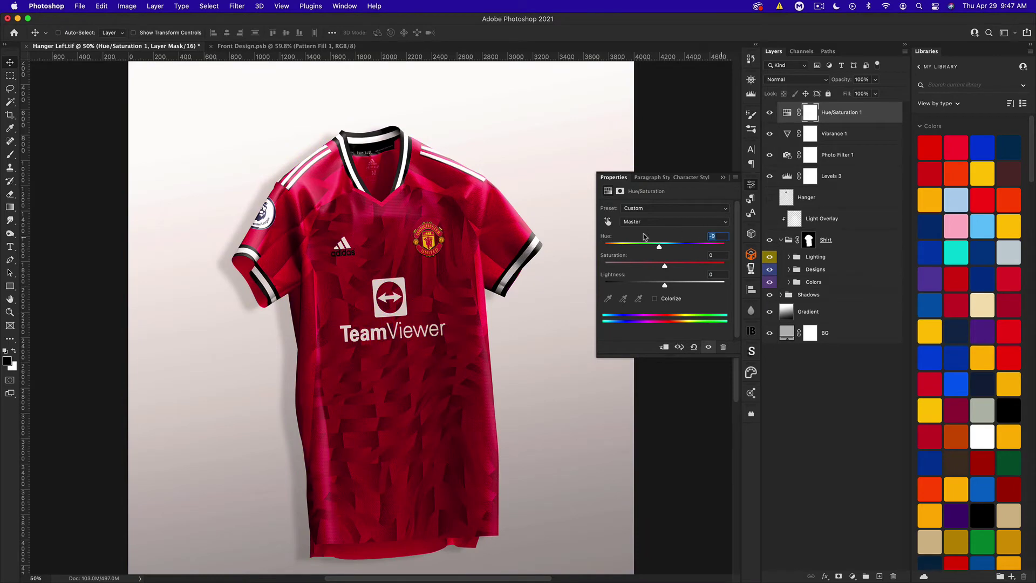
type("0")
Try a hue shift of +180 on the Yellows range of the Hue/Saturation adjustment and set it back to 0
left_click(635, 225)
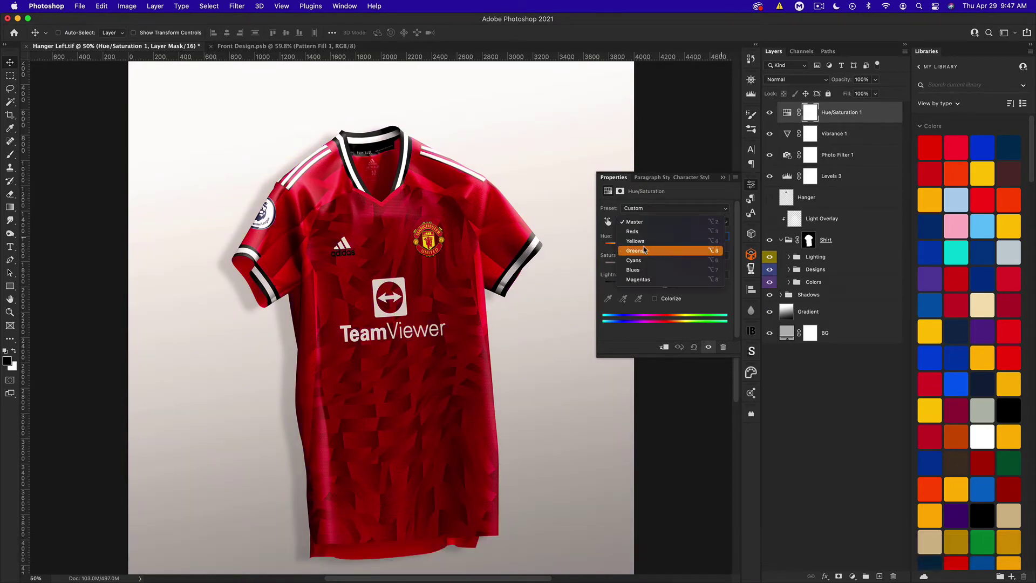
left_click(646, 243)
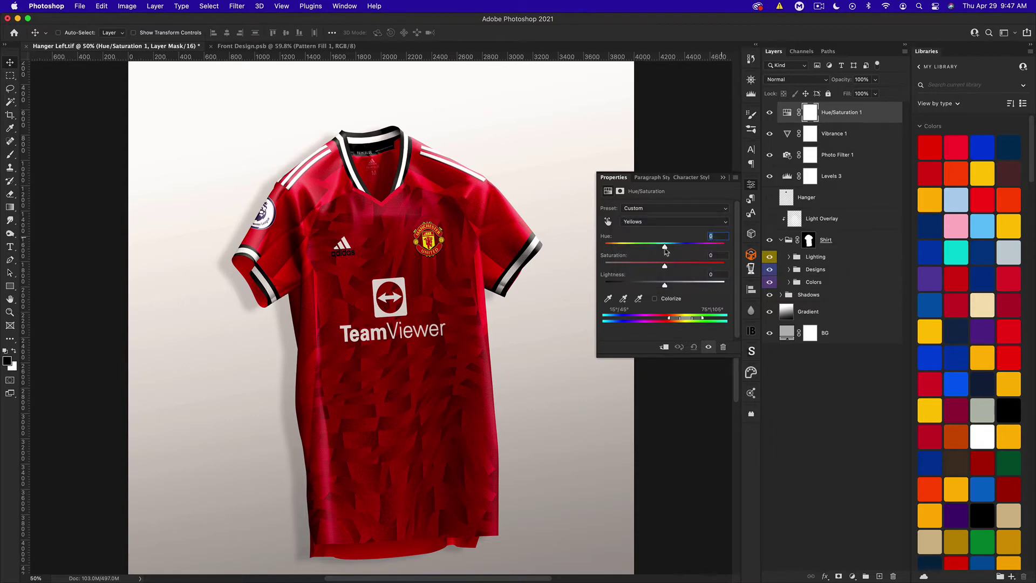
left_click_drag(665, 247, 728, 248)
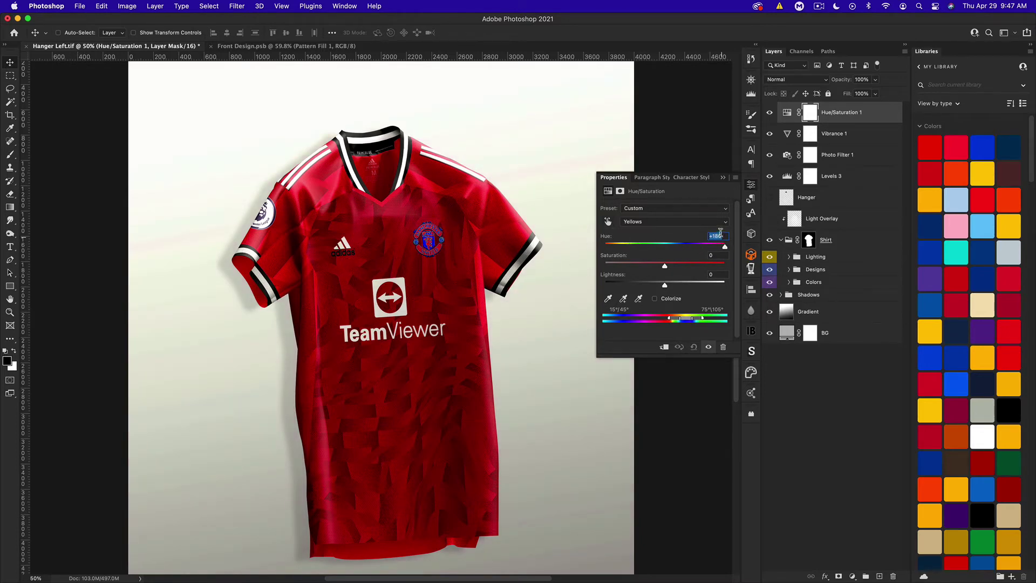
type("0")
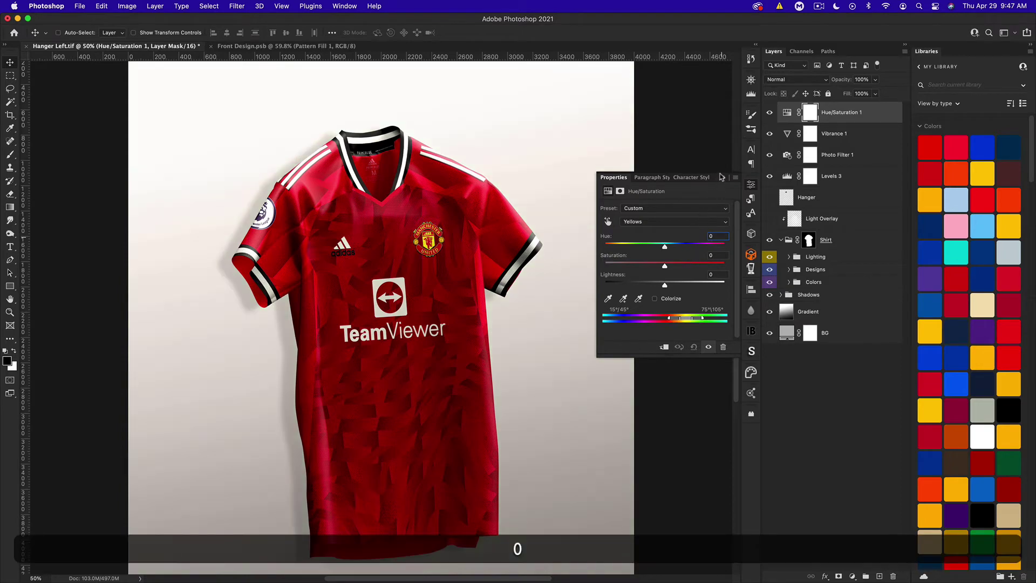
left_click(723, 177)
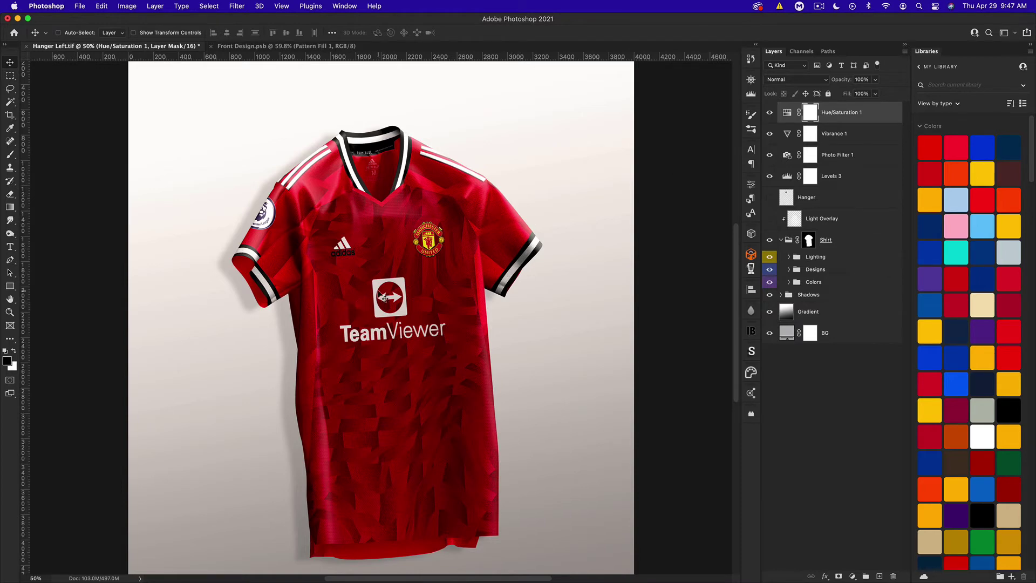
Try Levels 3 input values of 59 for shadows and 216 for highlights, undo the changes and hide the Light Overlay layer
double_click(788, 177)
left_click_drag(626, 284, 644, 283)
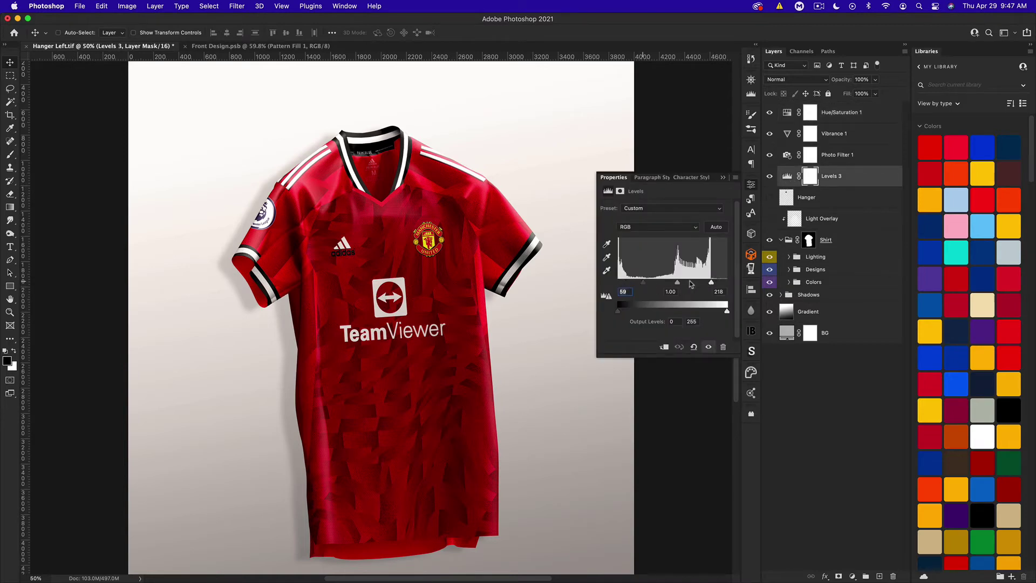
mouse_move(712, 282)
left_mouse_down()
mouse_move(693, 284)
mouse_move(709, 288)
left_mouse_up()
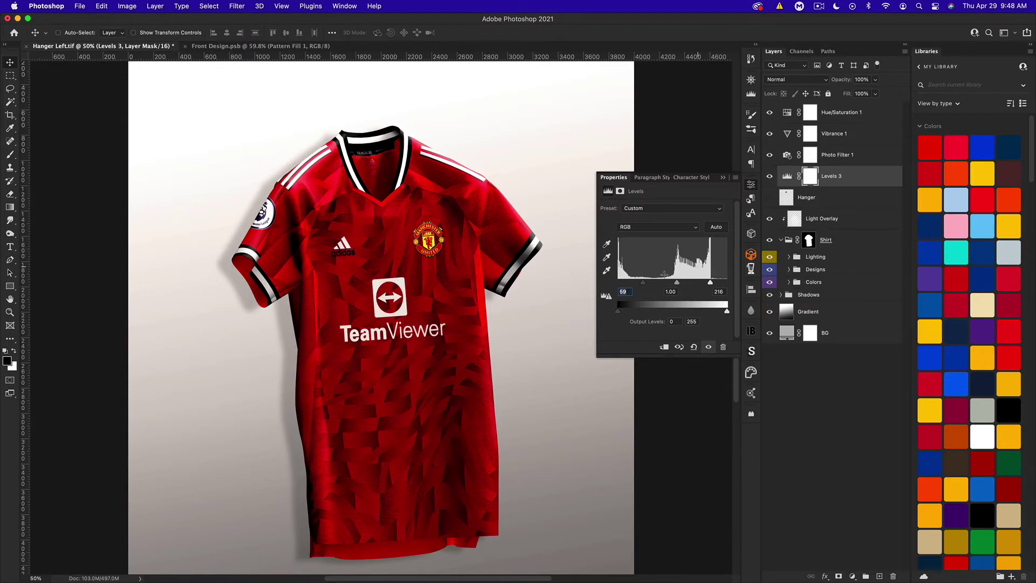
key("super+z")
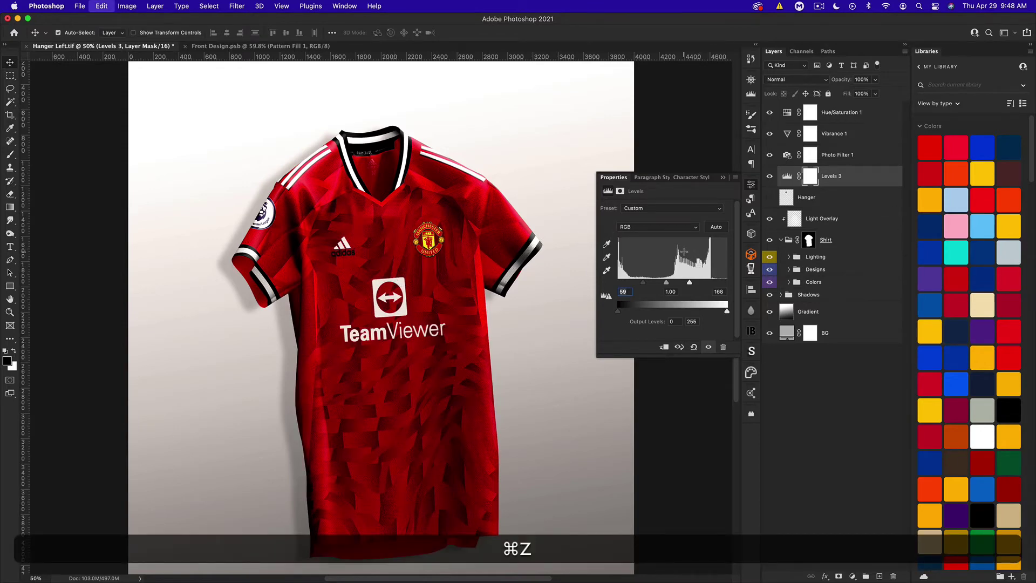
key("super+z")
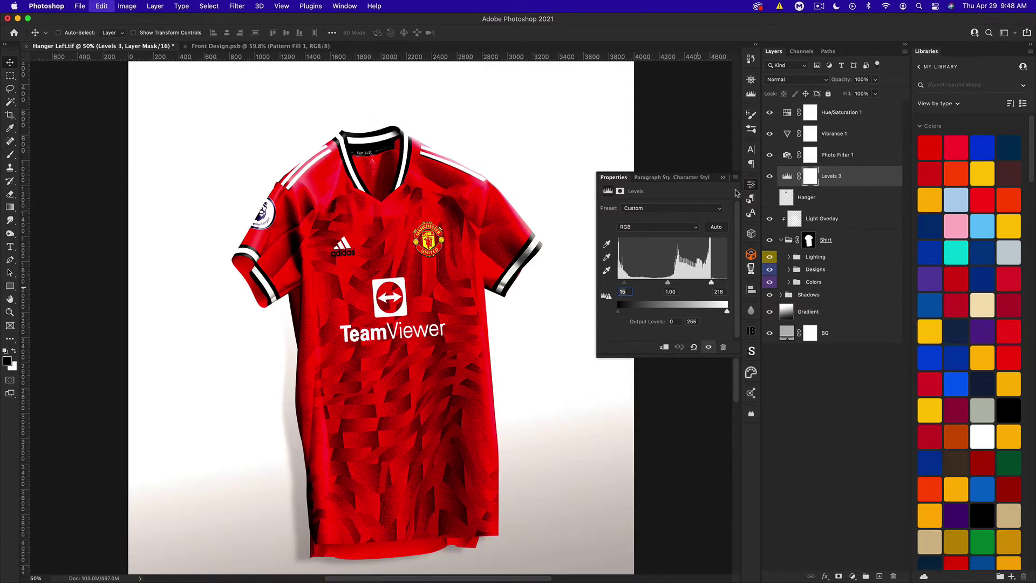
left_click(770, 219)
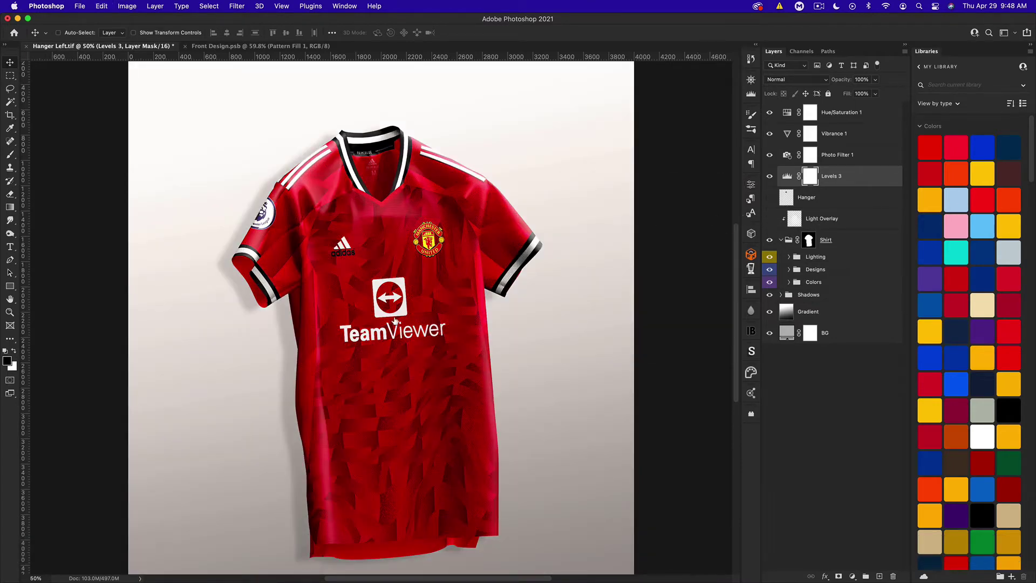
Create a new layer above Hanger and paint a soft white glow over the shirt's upper area with a 2800 px, 0% hardness brush
left_click(814, 201)
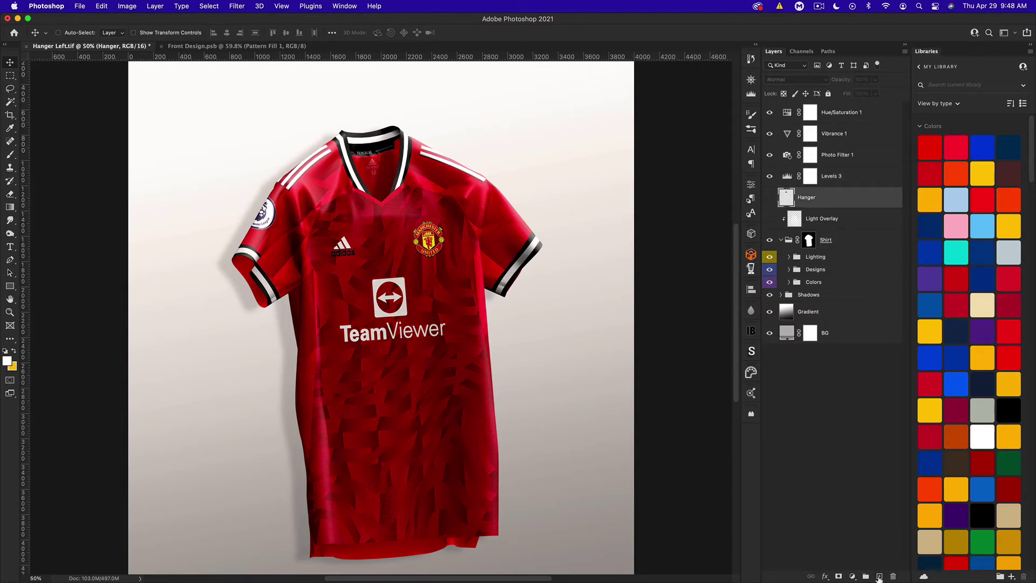
left_click(880, 577)
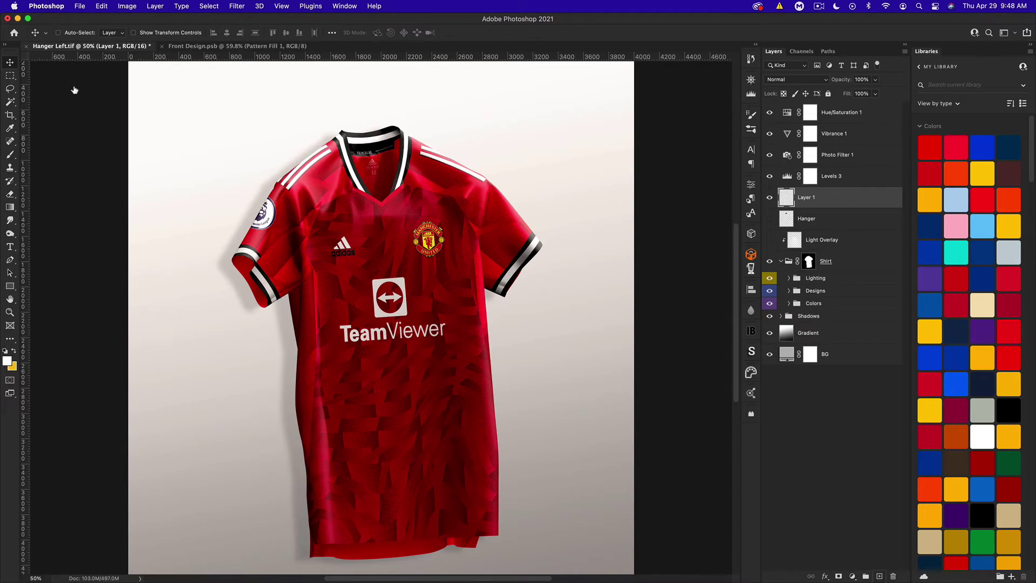
left_click(8, 158)
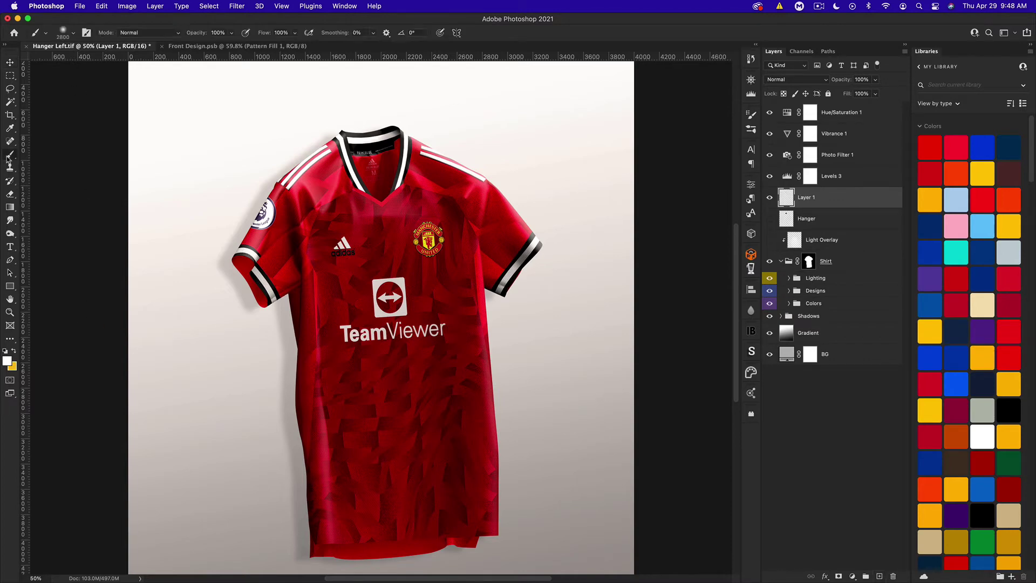
left_click(76, 34)
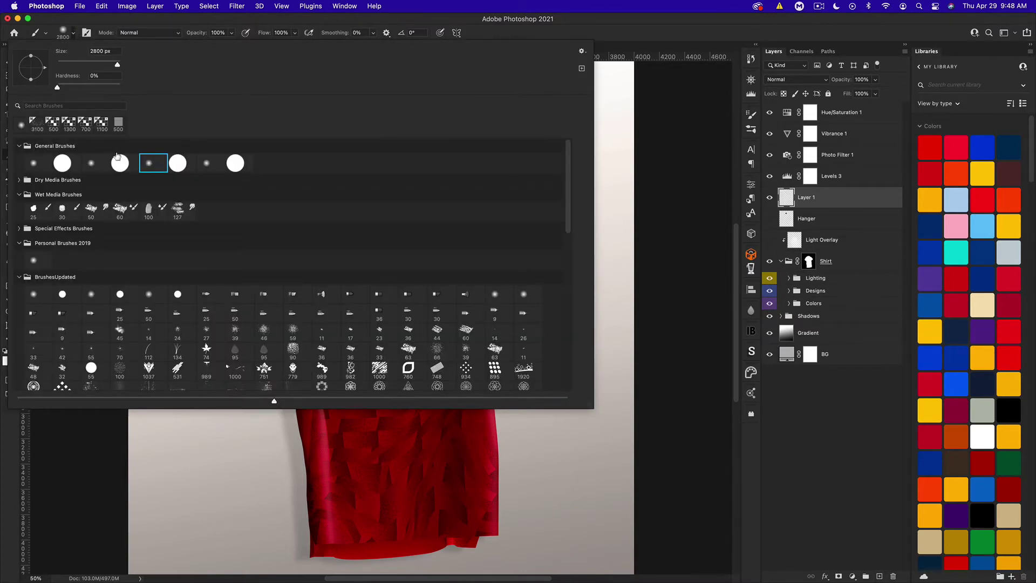
left_click(603, 32)
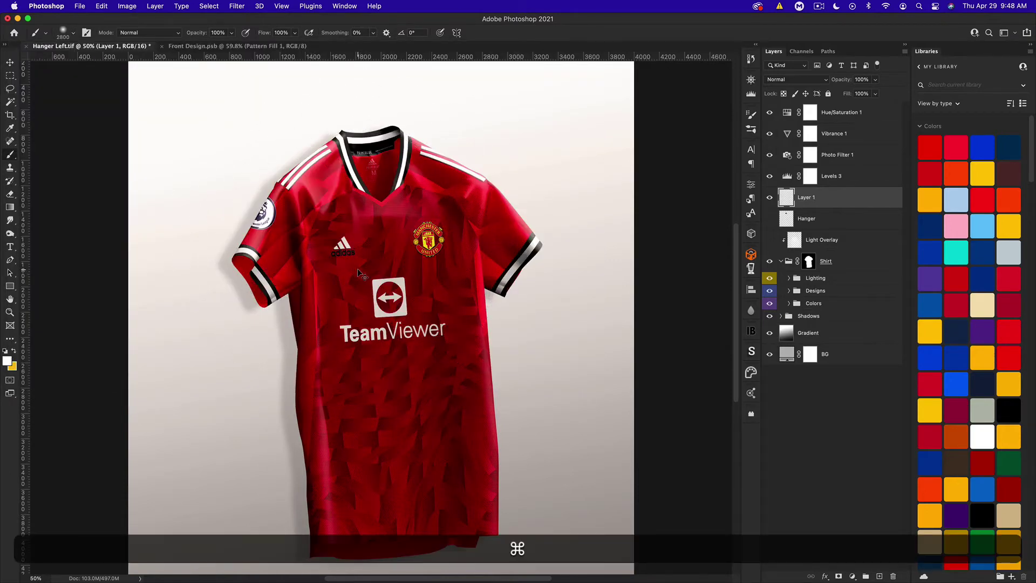
key("super+minus")
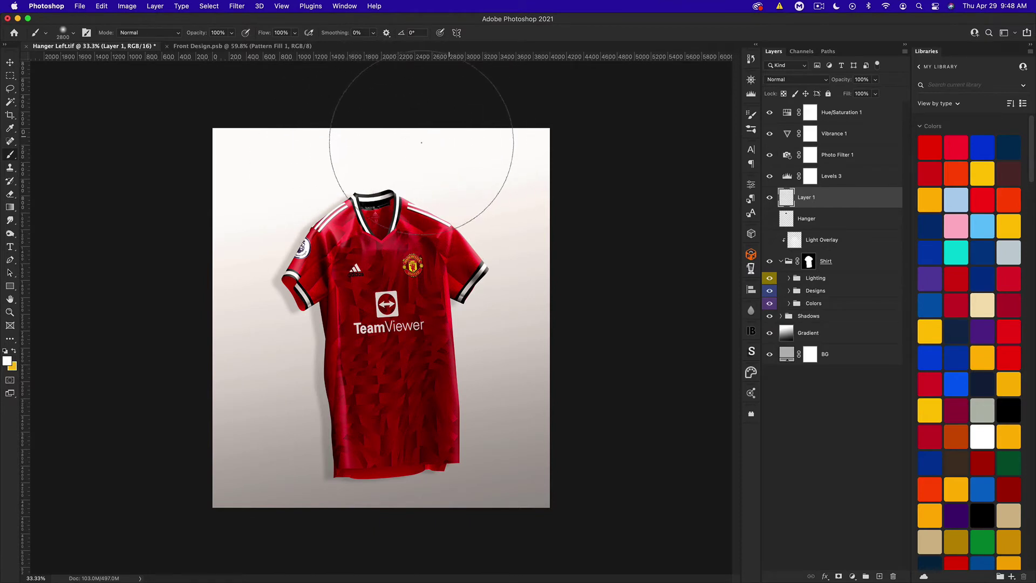
mouse_move(422, 142)
left_mouse_down()
mouse_move(418, 207)
mouse_move(440, 156)
mouse_move(395, 210)
mouse_move(387, 261)
left_mouse_up()
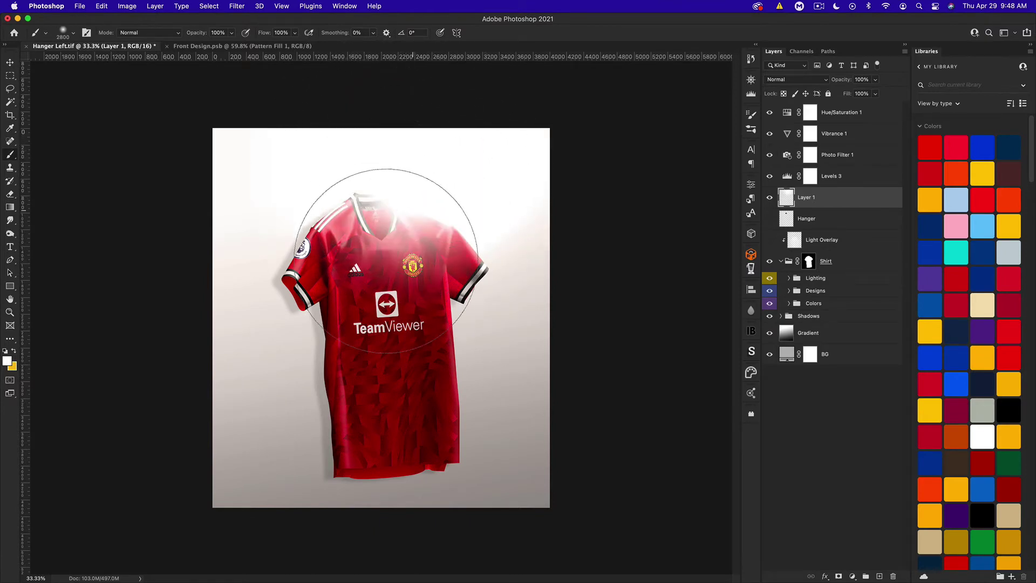
mouse_move(421, 199)
left_mouse_down()
mouse_move(405, 208)
mouse_move(595, 173)
left_mouse_up()
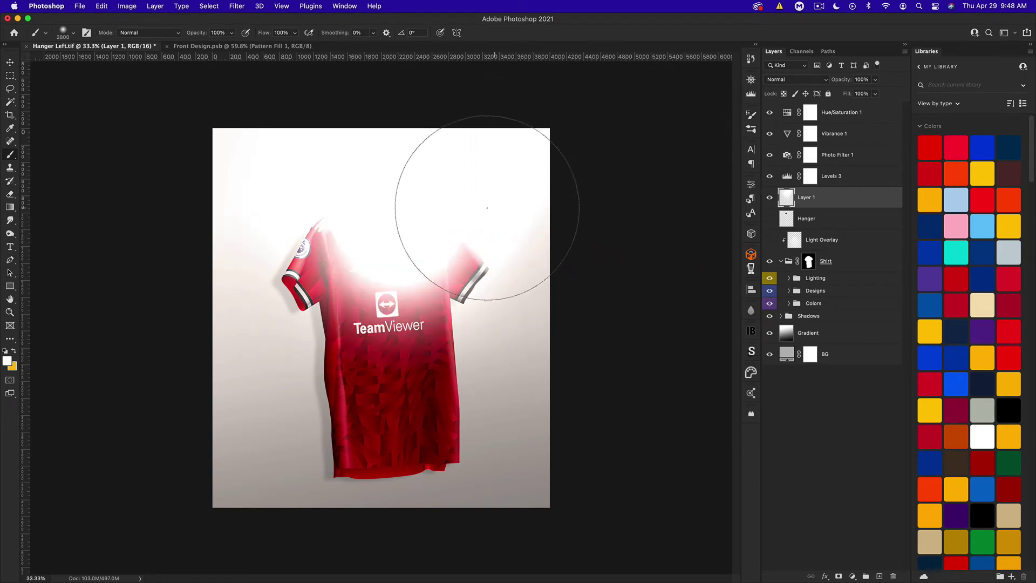
Set the white glow layer to Soft Light blending at 43% opacity
key("super")
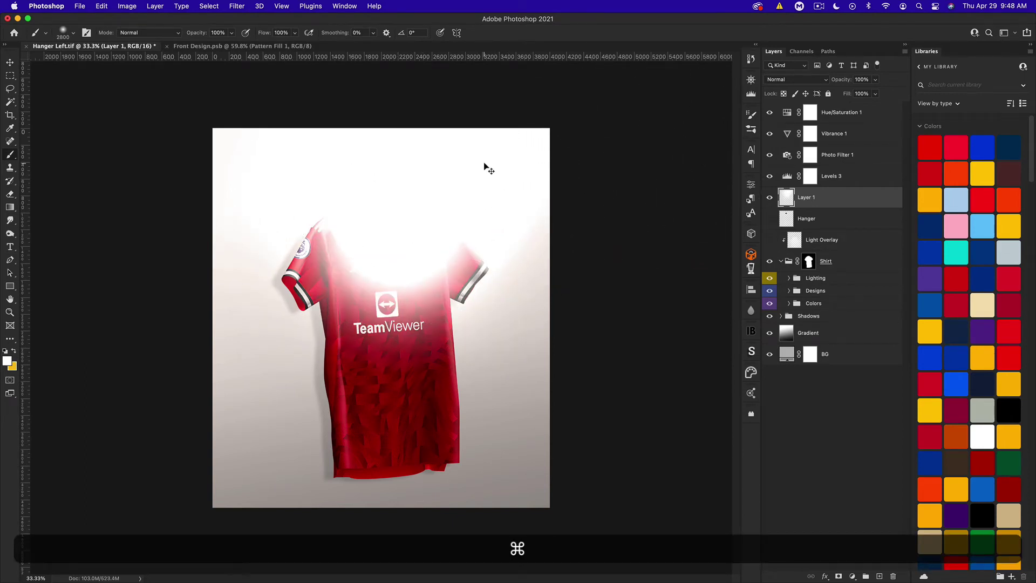
key("super+equal")
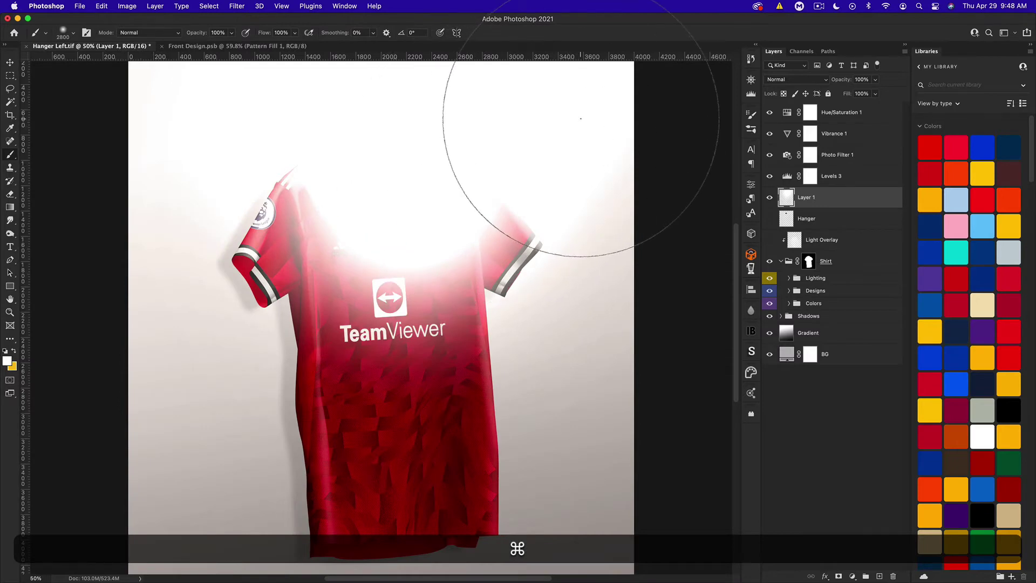
left_click(779, 81)
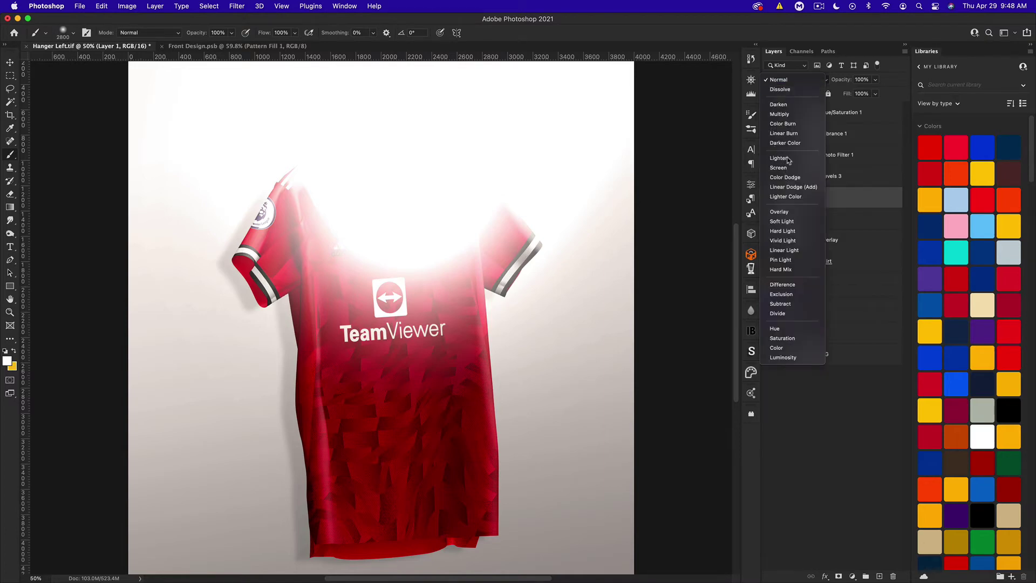
left_click(790, 222)
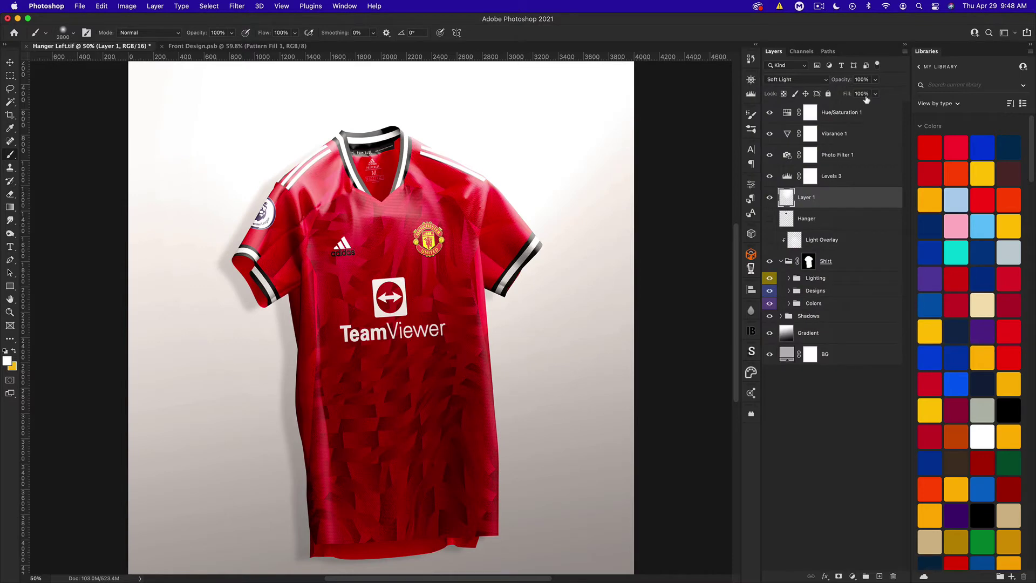
mouse_move(843, 80)
left_mouse_down()
mouse_move(805, 81)
mouse_move(815, 82)
left_mouse_up()
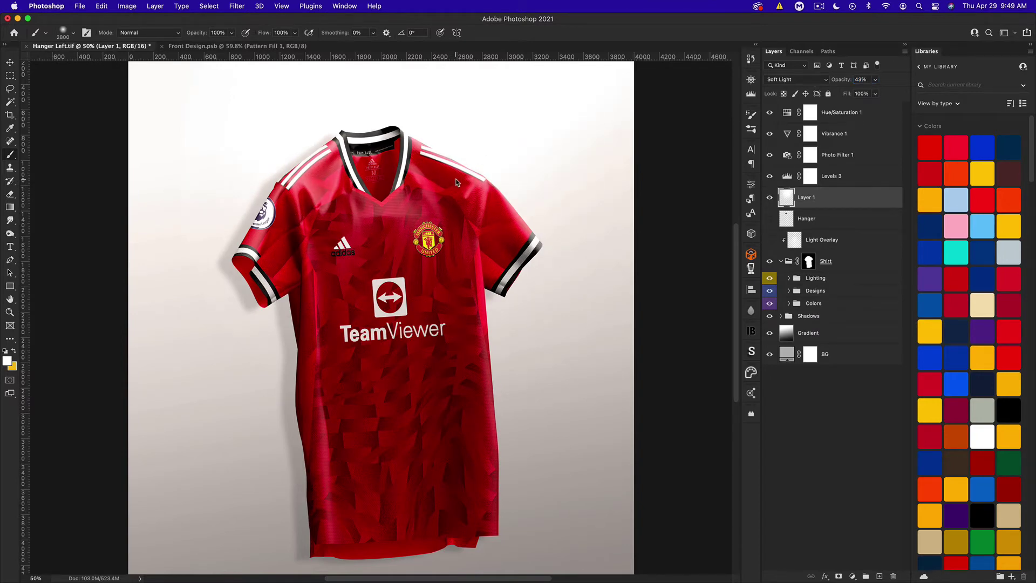
Add another layer above the white glow and paint soft yellow-orange glows over the shirt's right side and the image's lower-left corner
key("super+minus")
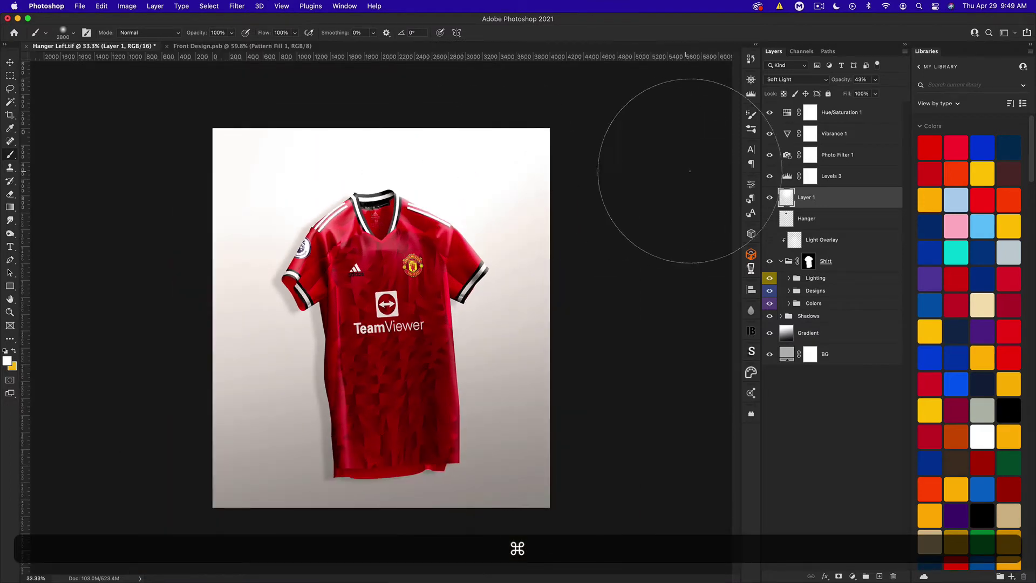
left_click(881, 577)
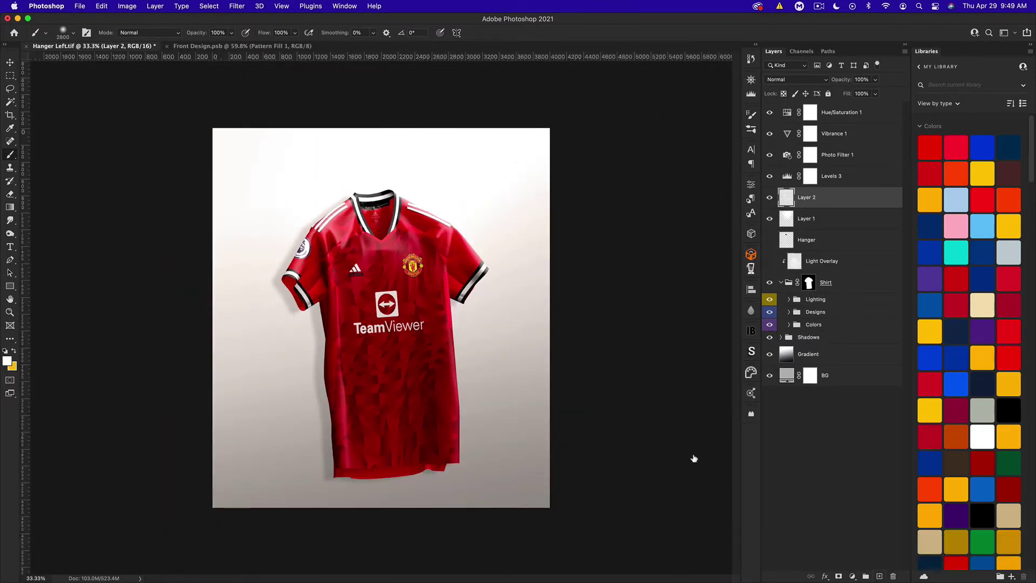
left_click(15, 352)
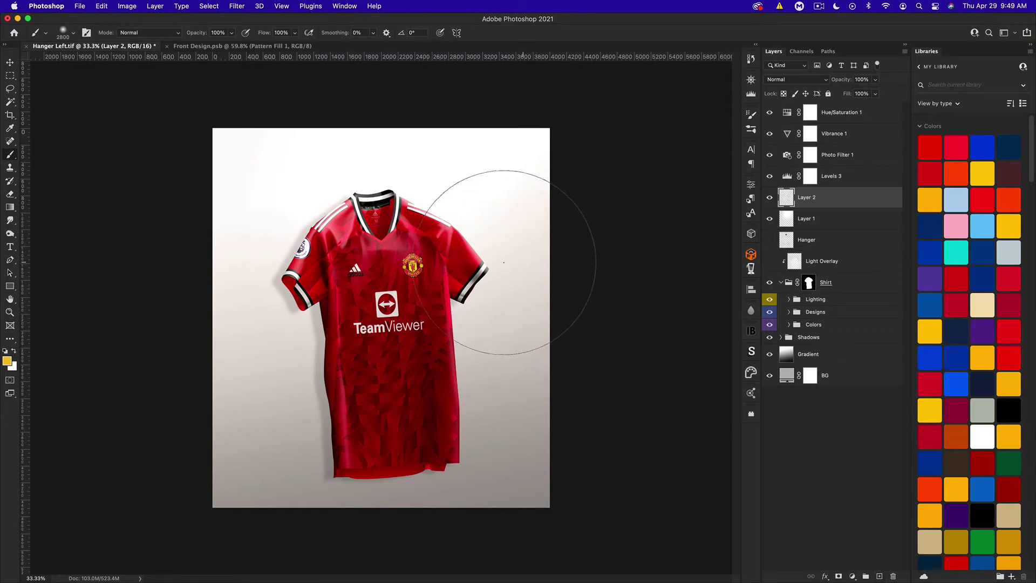
left_click_drag(497, 197, 502, 306)
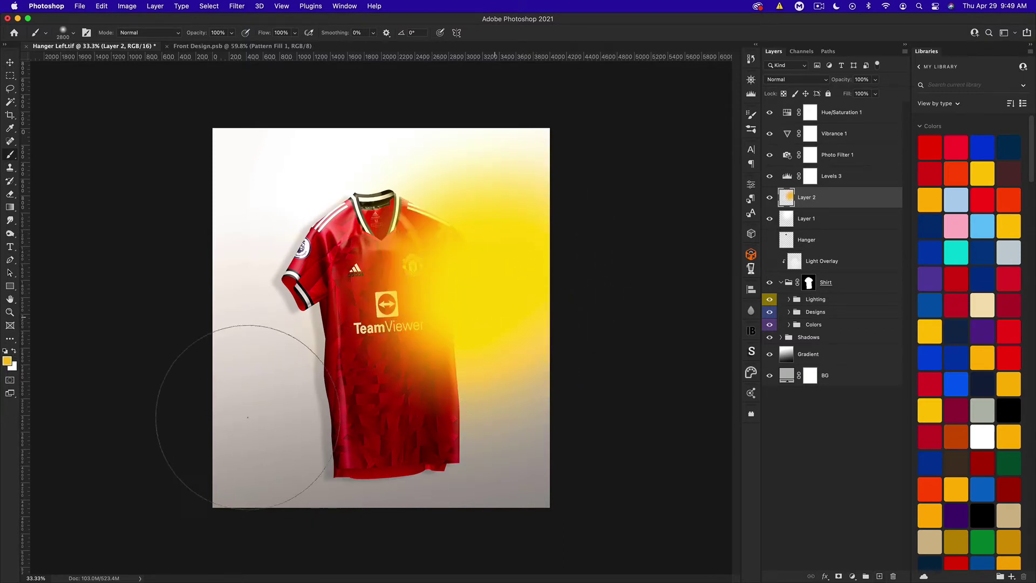
mouse_move(311, 459)
left_mouse_down()
mouse_move(300, 451)
mouse_move(305, 474)
left_mouse_up()
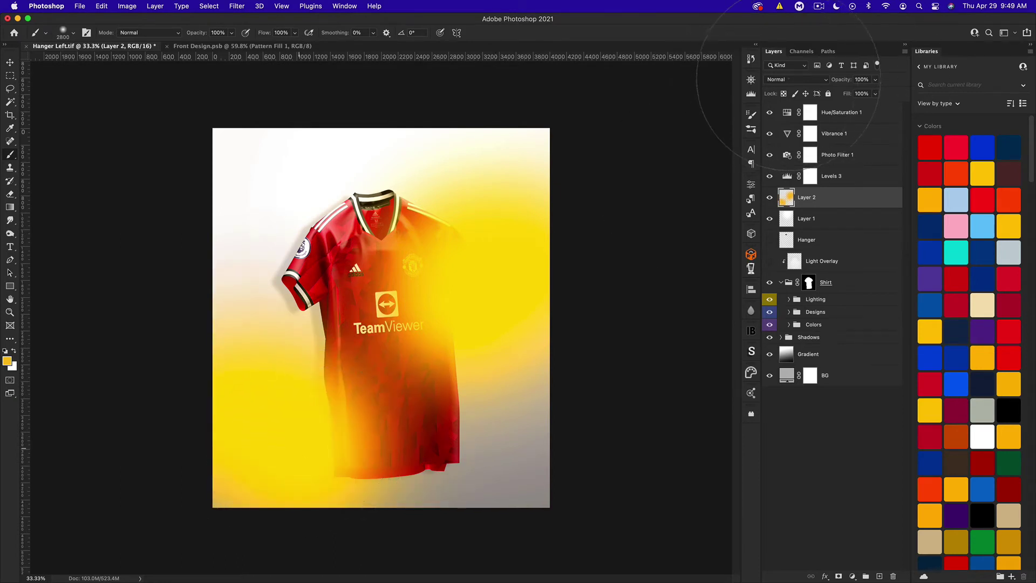
Try Screen blending on the yellow glow layer, set its opacity to 25% and switch the blending mode to Soft Light
left_click(790, 80)
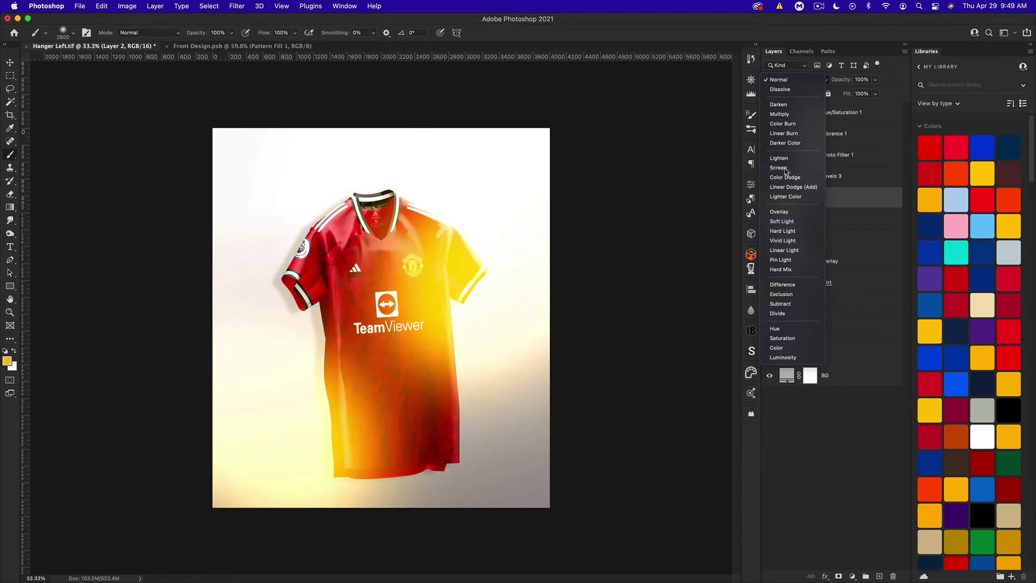
left_click(785, 169)
left_click(858, 79)
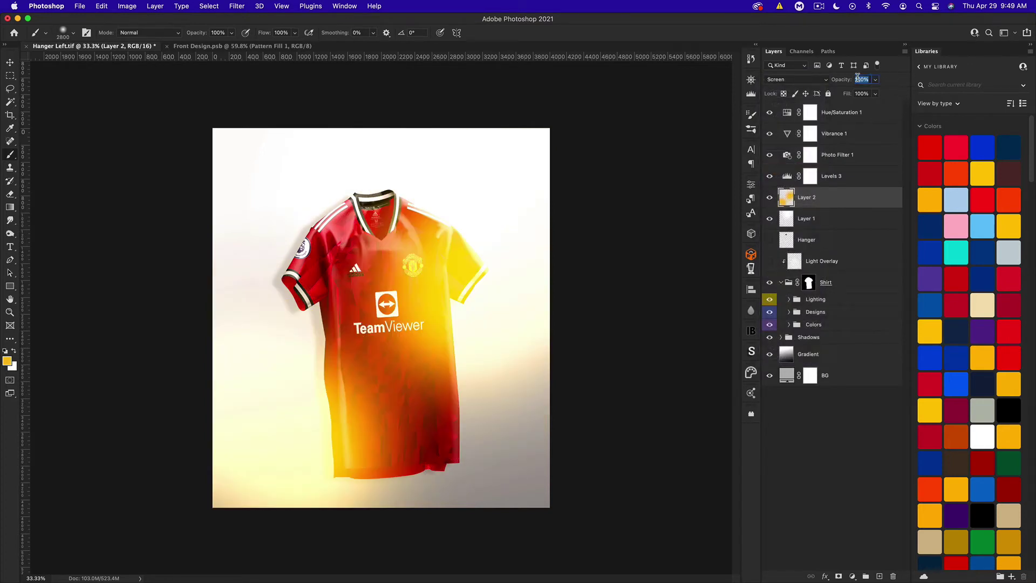
type("25")
key("Return")
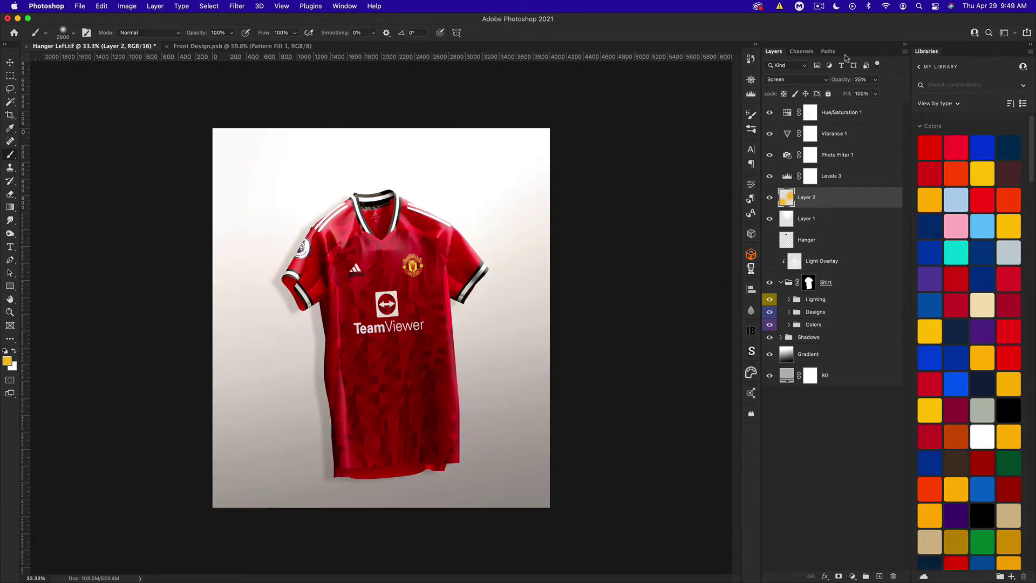
left_click(799, 80)
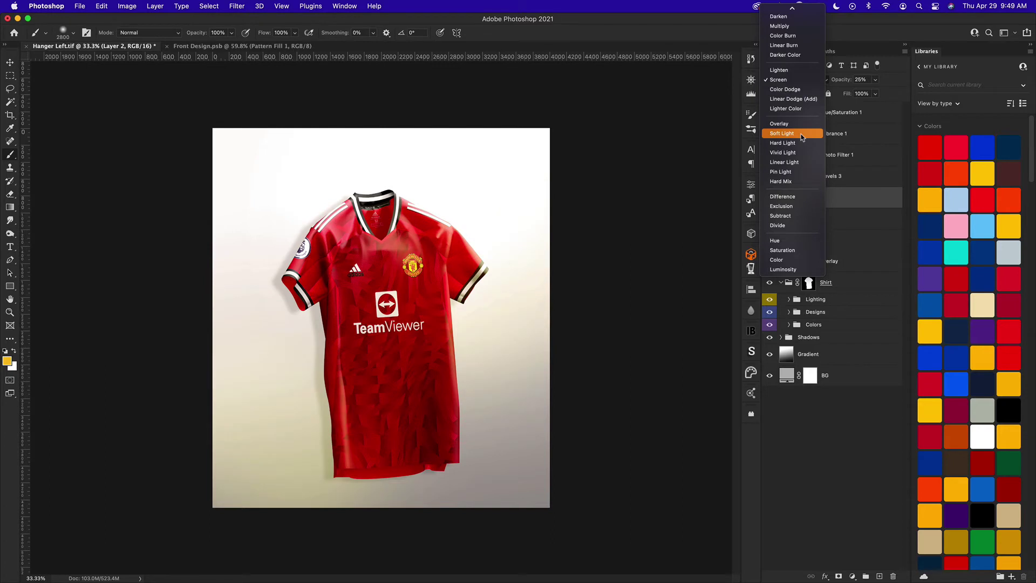
left_click(802, 137)
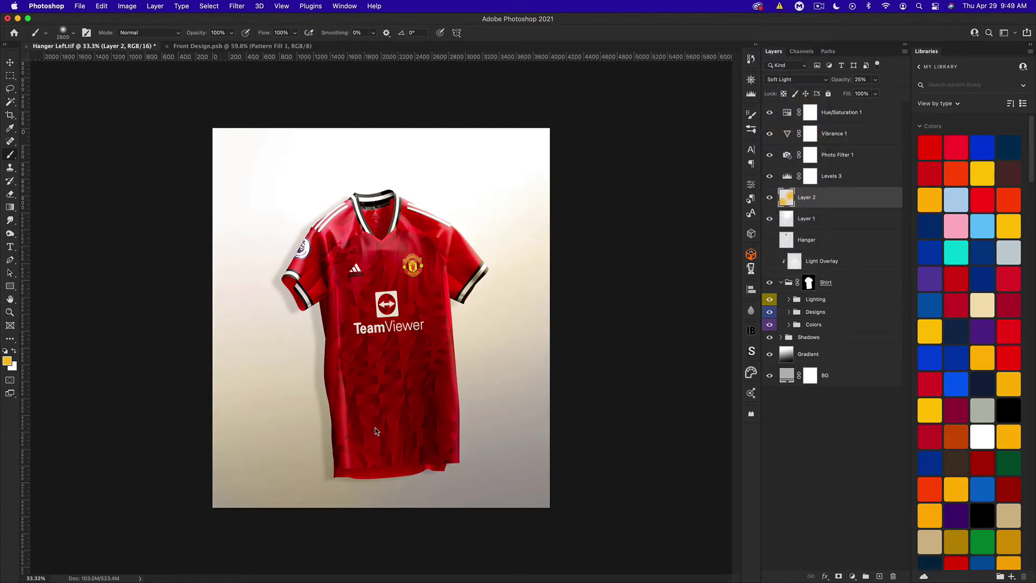
Inspect the shirt's lighting close up from the collar to the hem and return to the full mockup
key("super+equal")
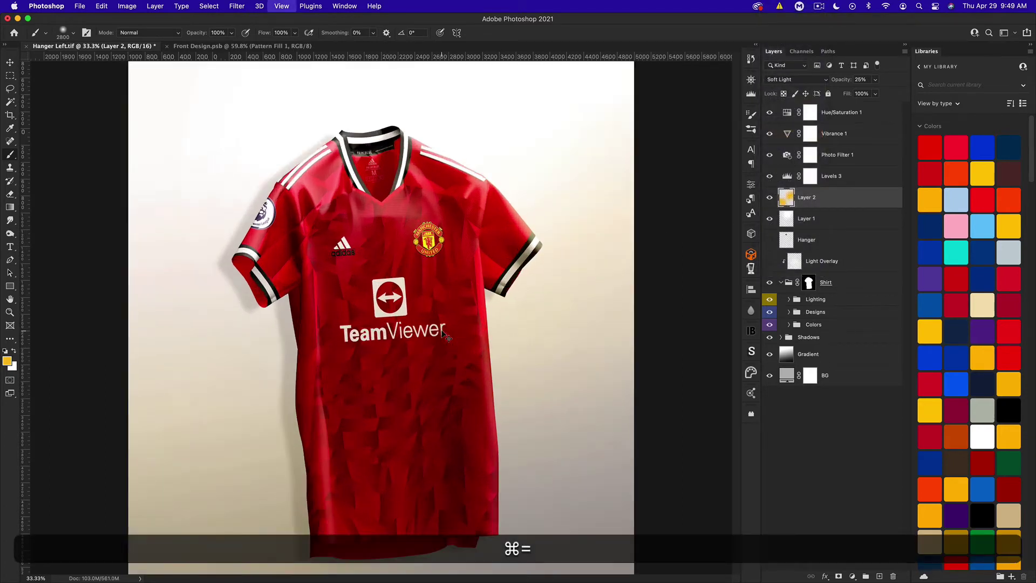
key("super+equal")
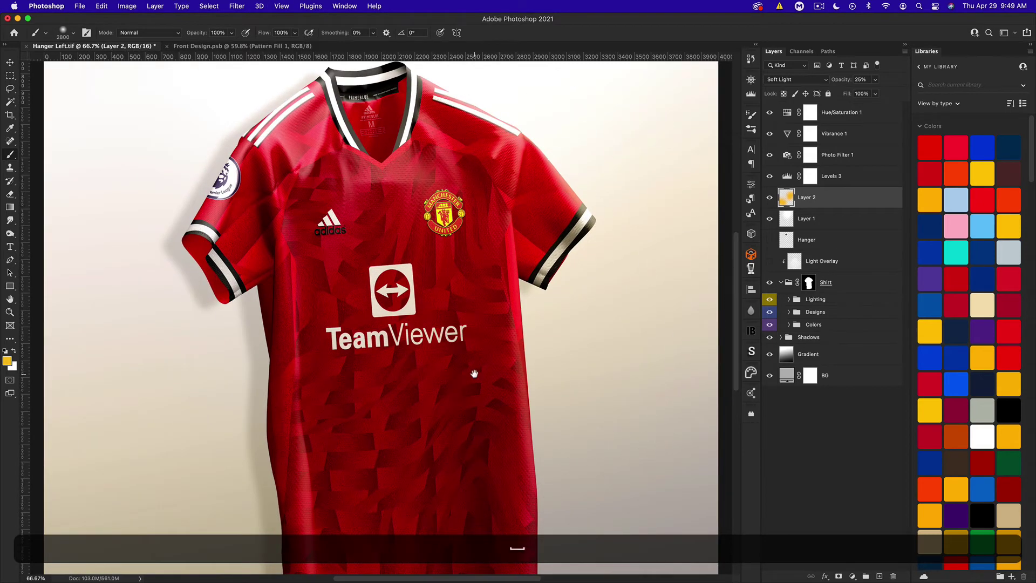
left_click_drag(475, 371, 472, 252)
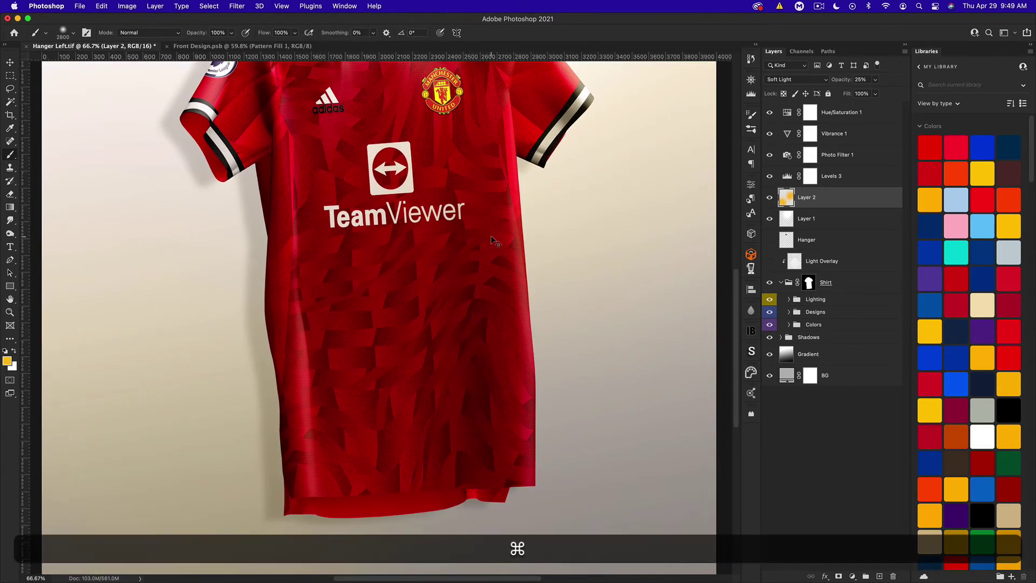
key("super+0")
key("super+minus")
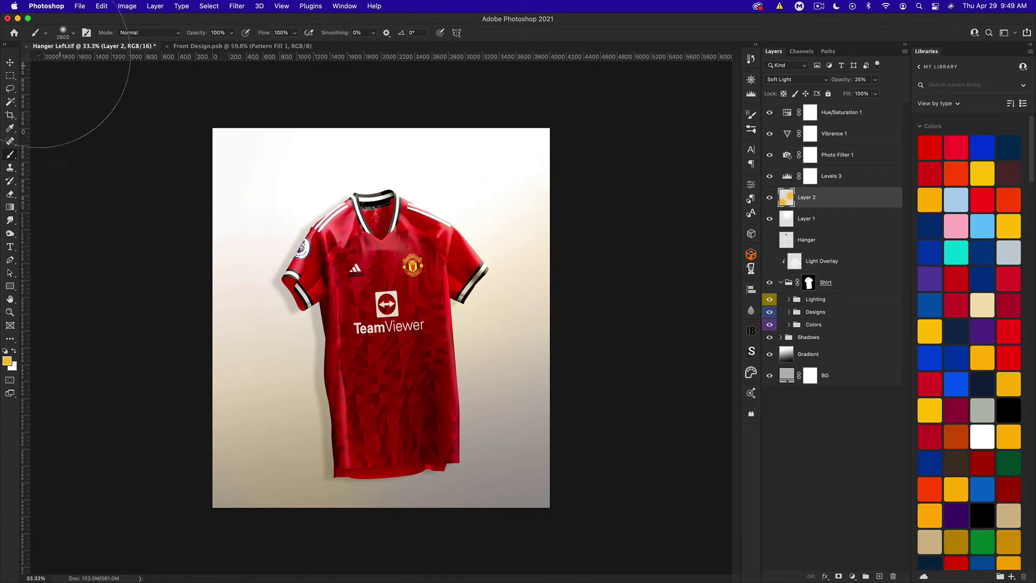
key("v")
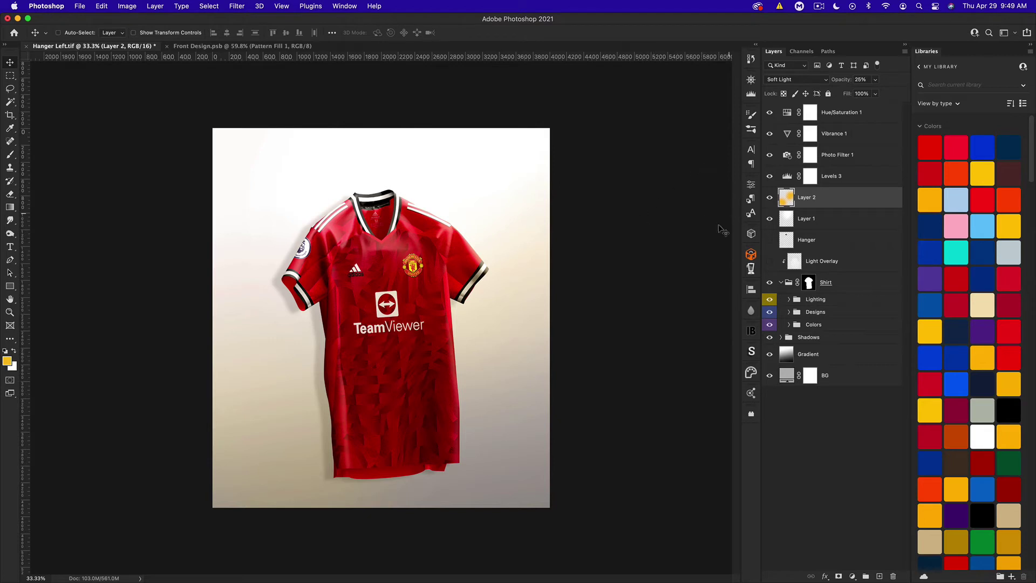
Pick the Pen tool, expand the Designs group inside the Shirt group and make the Collar Right layer visible
left_click(11, 261)
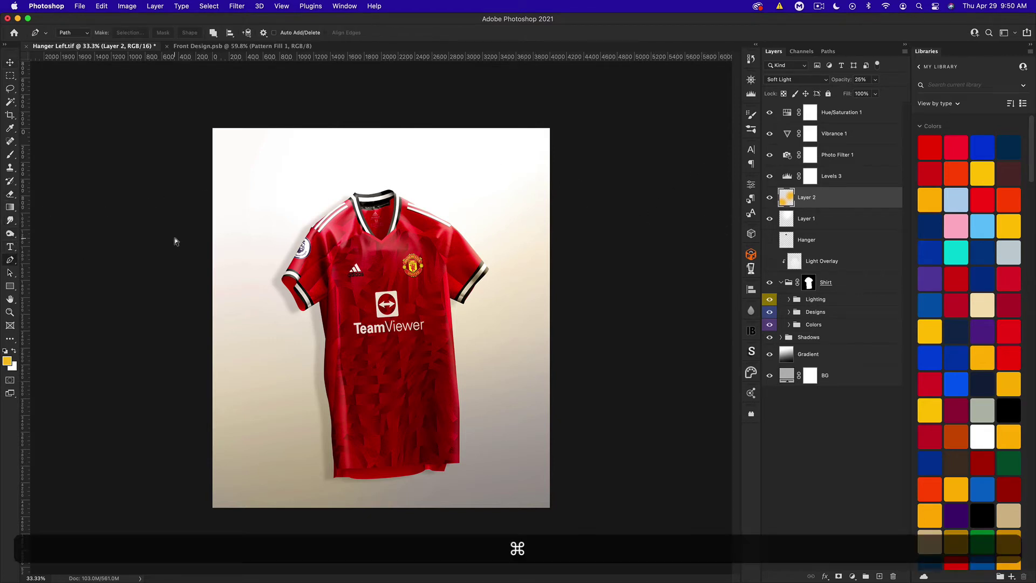
key("super+equal")
key("super+equal")
key("super+equal")
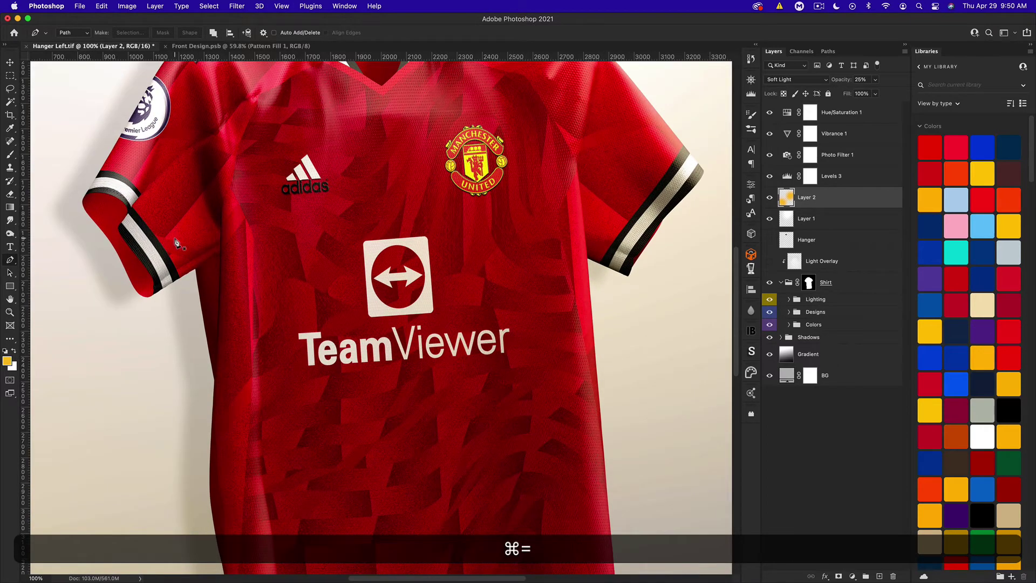
scroll(322, 272, "up", 5)
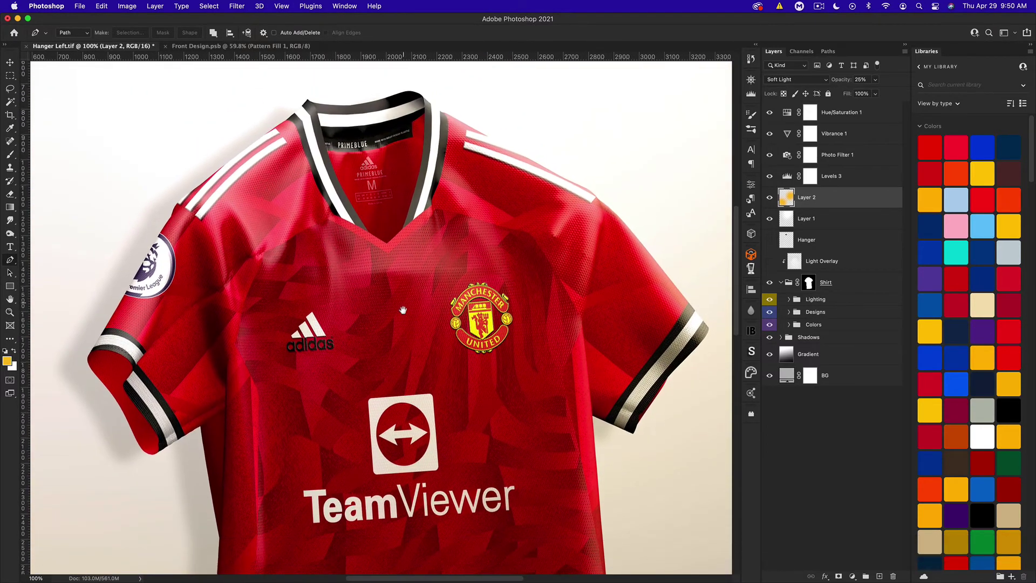
key("super+equal")
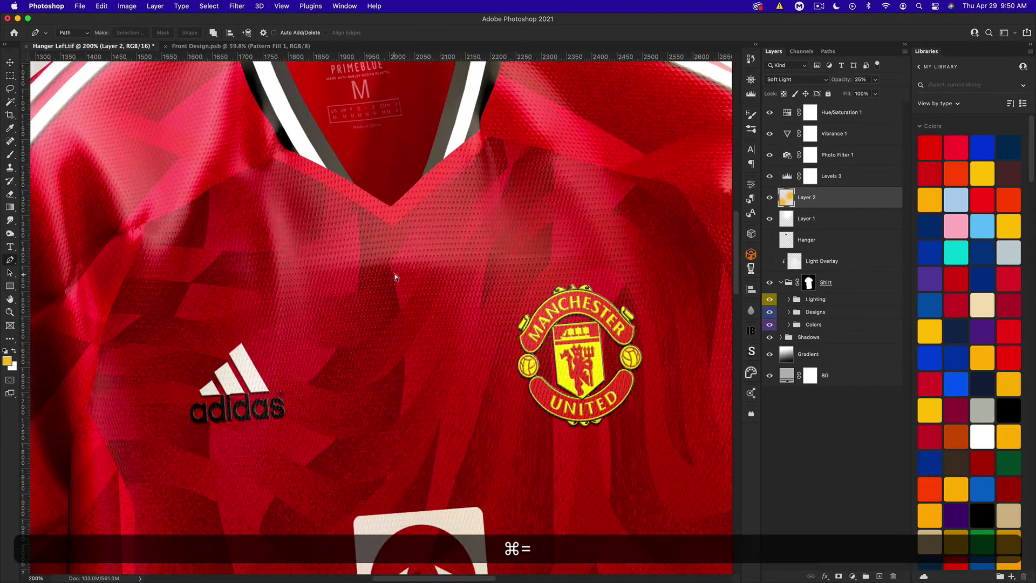
left_click_drag(394, 274, 408, 453)
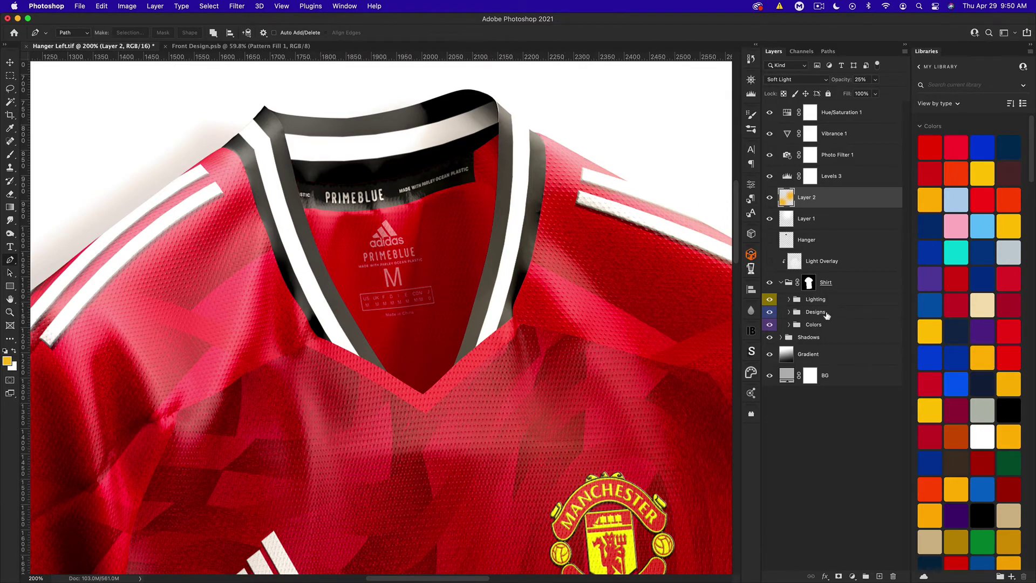
left_click(789, 312)
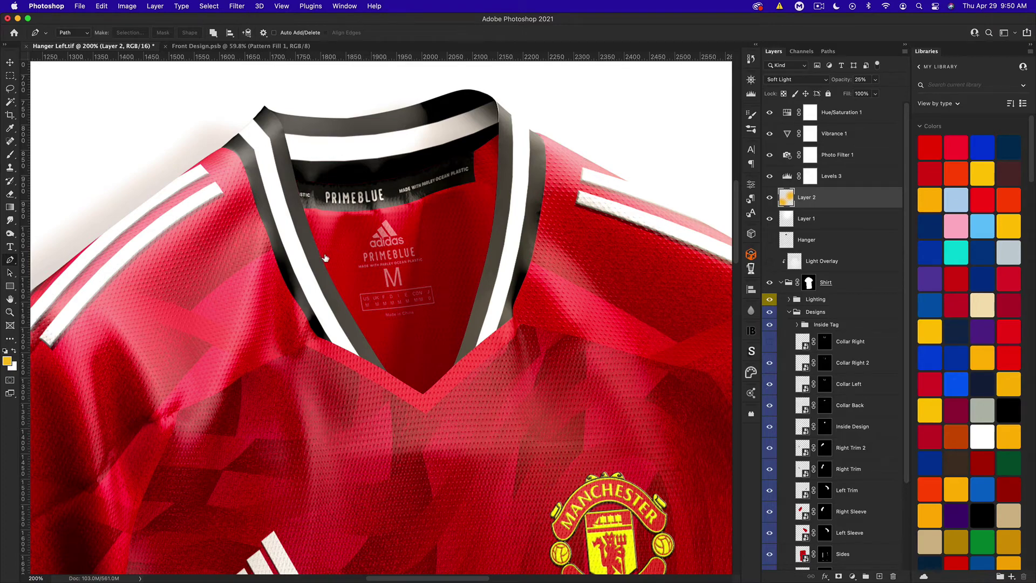
left_click(769, 384)
Draw a closed pen path around the lower part of the V-neck collar, crossing both collar bands with a wavy upper edge
left_click(267, 253)
left_click_drag(343, 270, 386, 272)
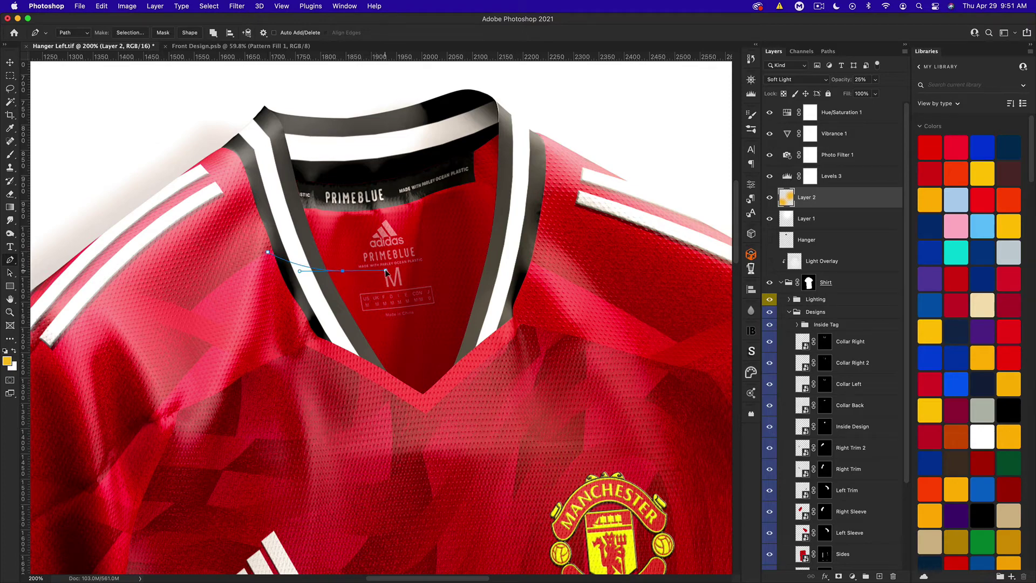
left_click(433, 245)
left_click(480, 264)
left_click_drag(552, 230, 556, 197)
key("super+z")
left_click(616, 216)
left_click_drag(267, 254, 271, 257)
Select the Collar Right layer's mask and fill the collar path on it with black
left_click(827, 367)
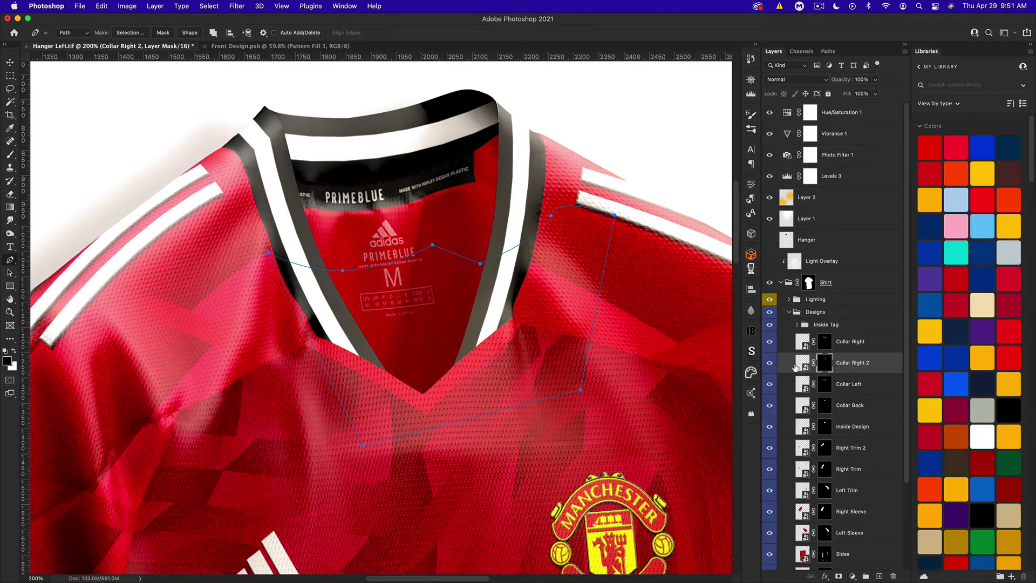
left_click(825, 342)
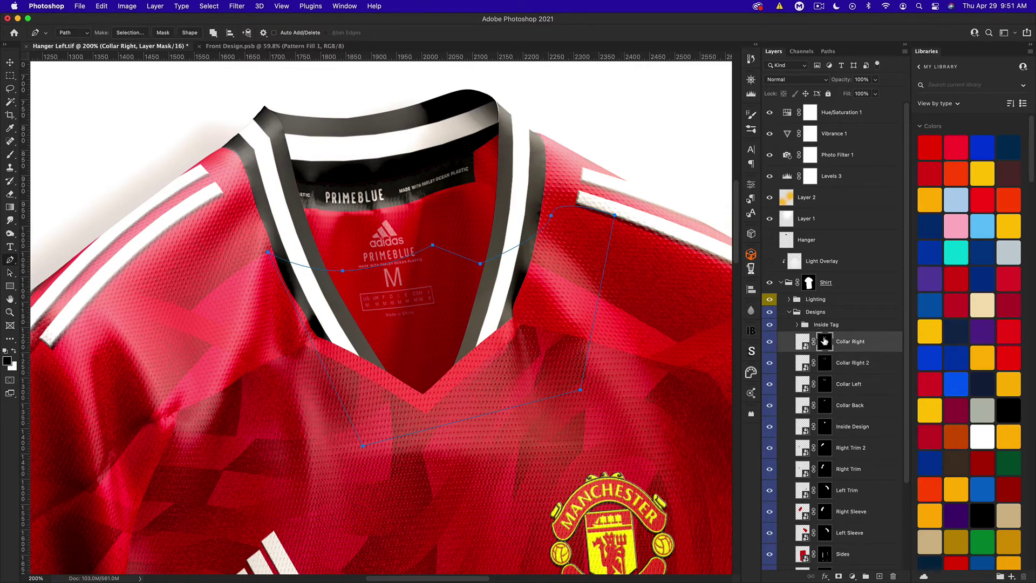
right_click(430, 294)
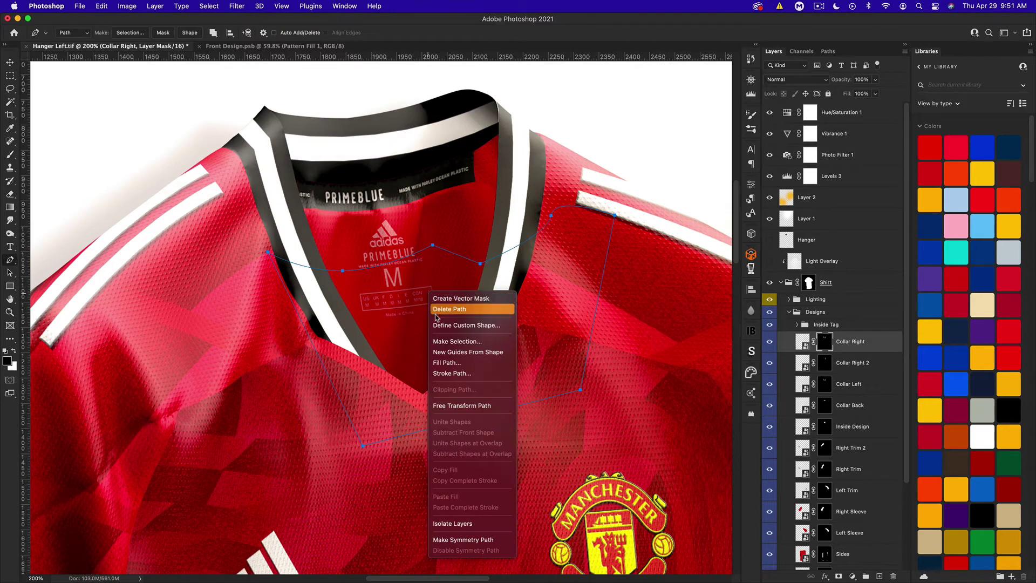
key("Escape")
key("i")
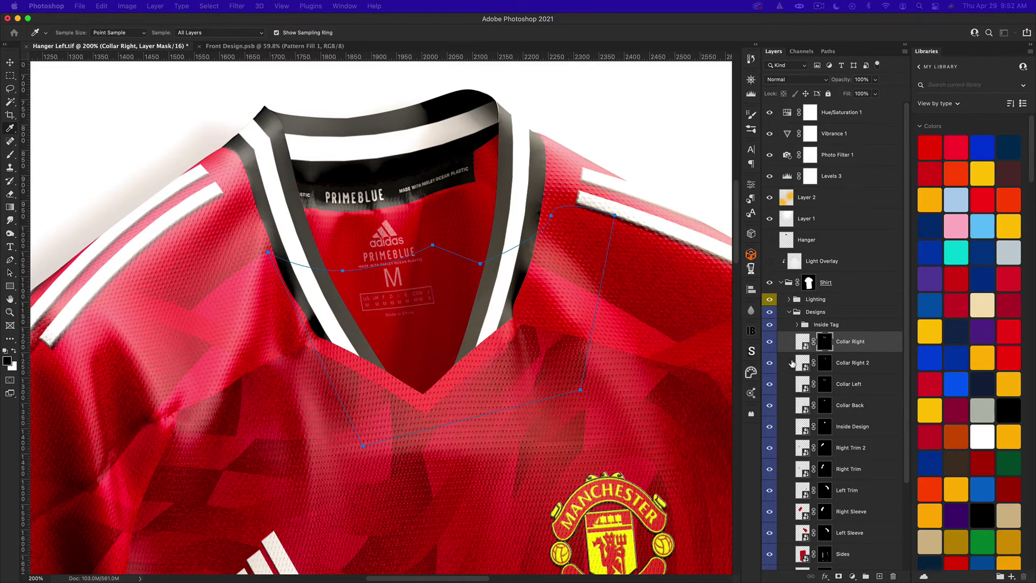
key("p")
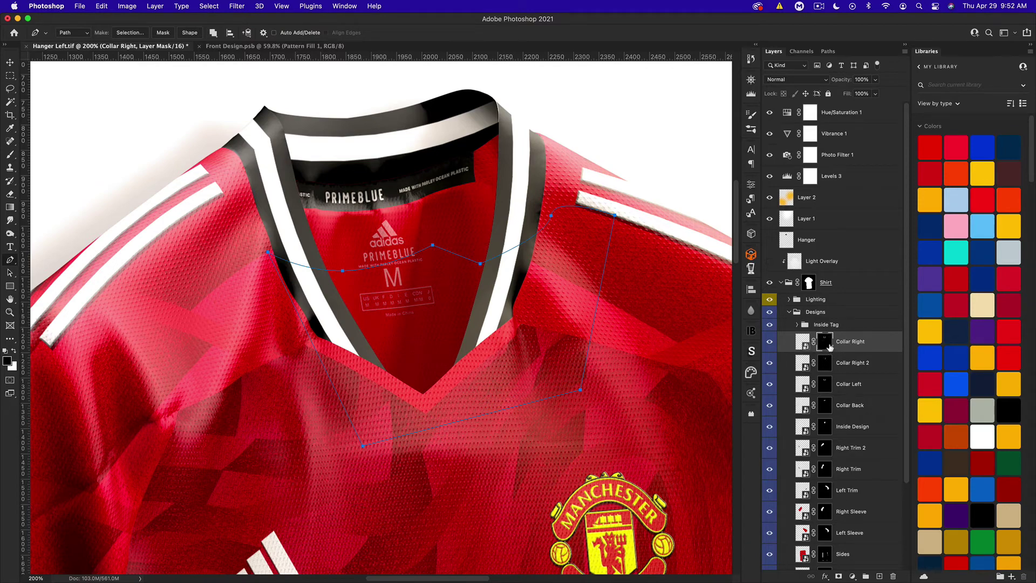
right_click(394, 307)
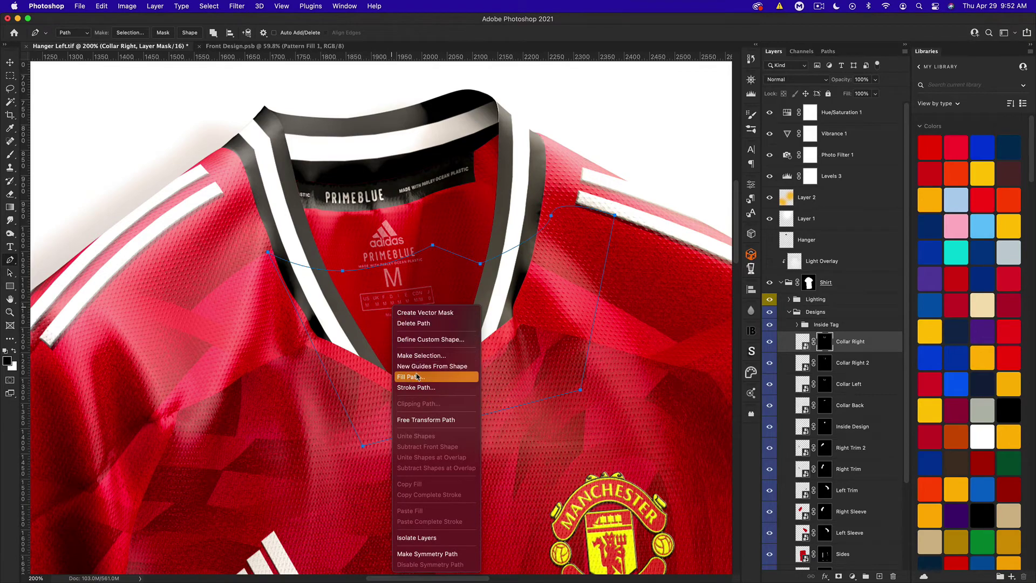
key("Escape")
key("i")
left_click_drag(551, 182, 608, 184)
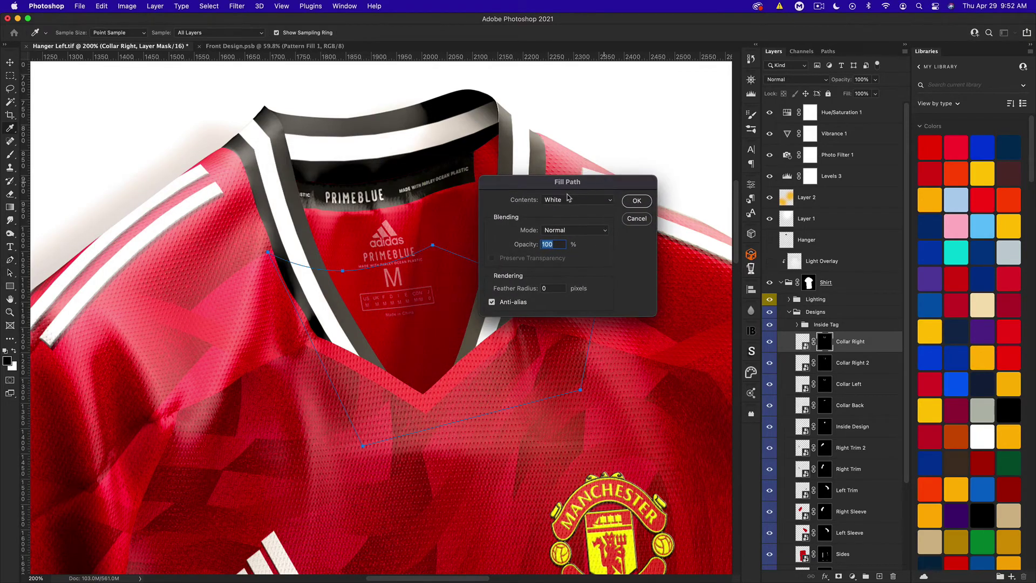
left_click(567, 203)
left_click(589, 184)
left_click(637, 200)
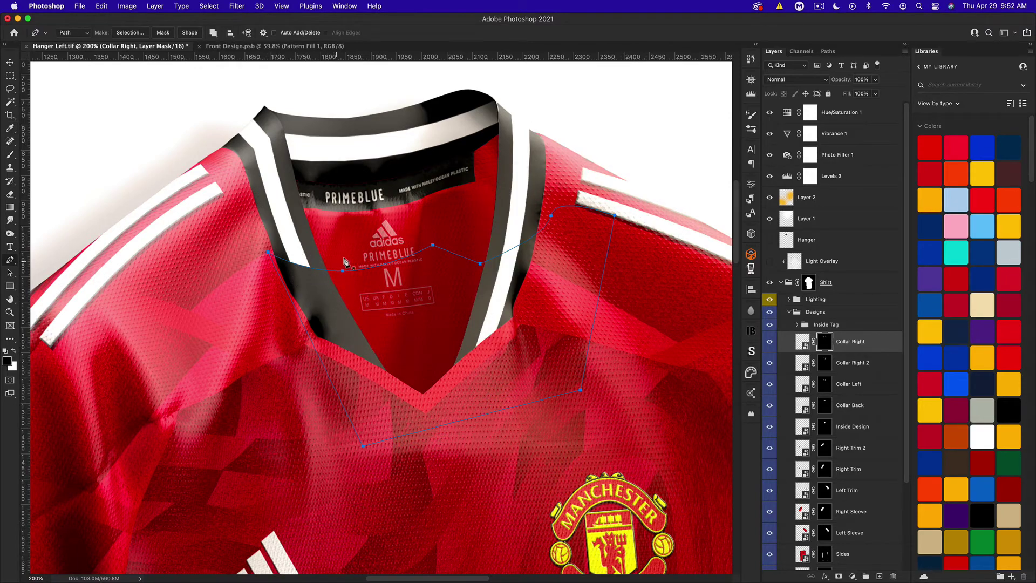
Fill the collar path with black on the Collar Left layer's mask and delete the path
left_click(828, 383)
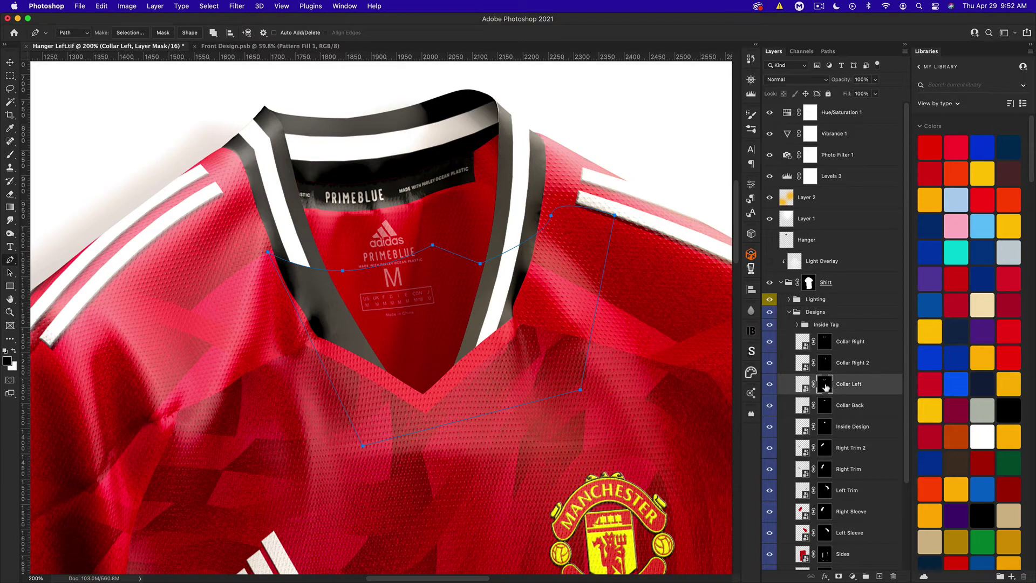
right_click(430, 304)
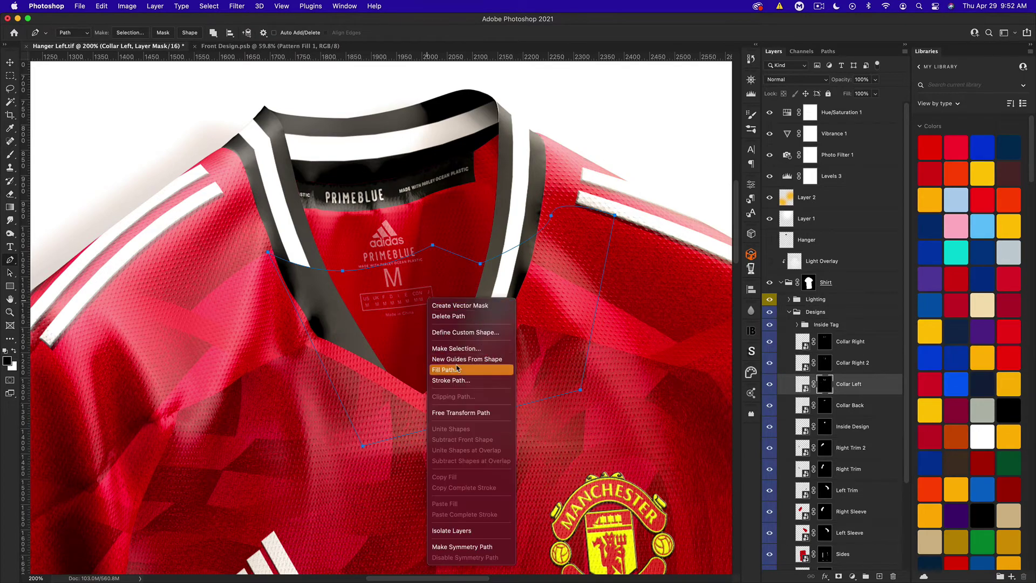
left_click(470, 359)
left_click(637, 200)
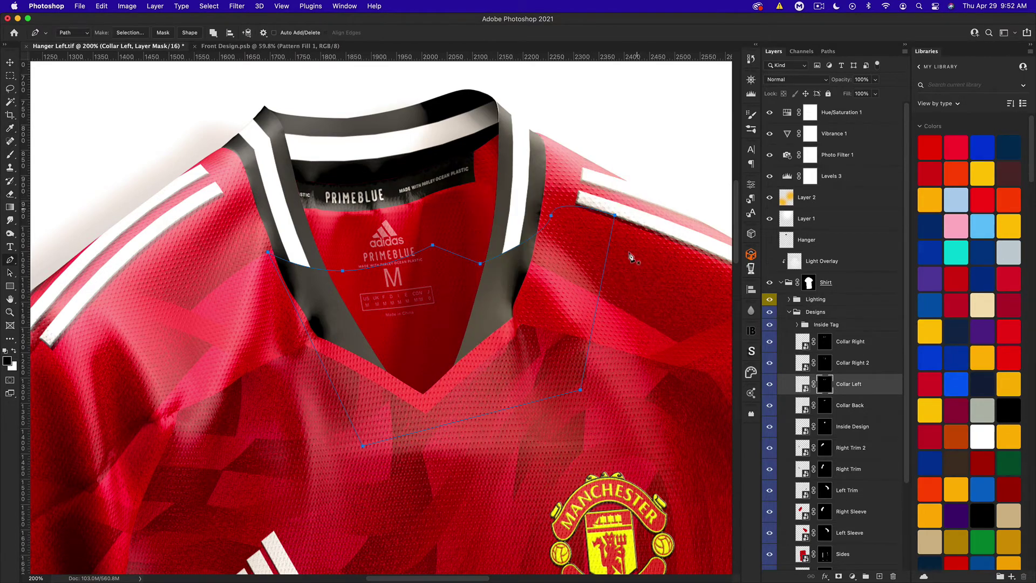
right_click(557, 275)
left_click(571, 294)
key("super+0")
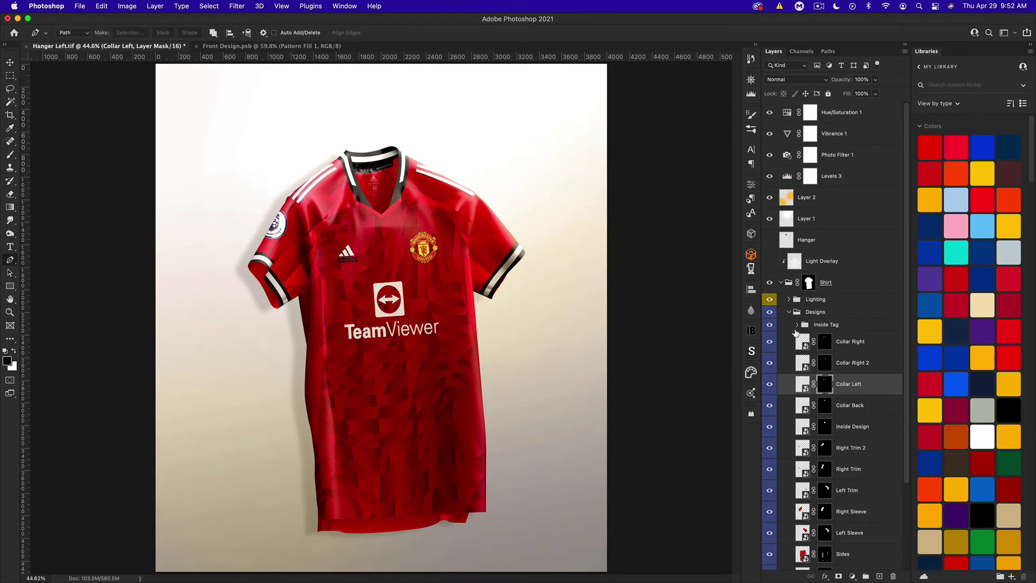
Select the Front Design (Neck not included) layer's mask and draw a closed path with a wavy upper edge around the shirt's lower part
scroll(824, 277, "down", 4)
left_click(824, 472)
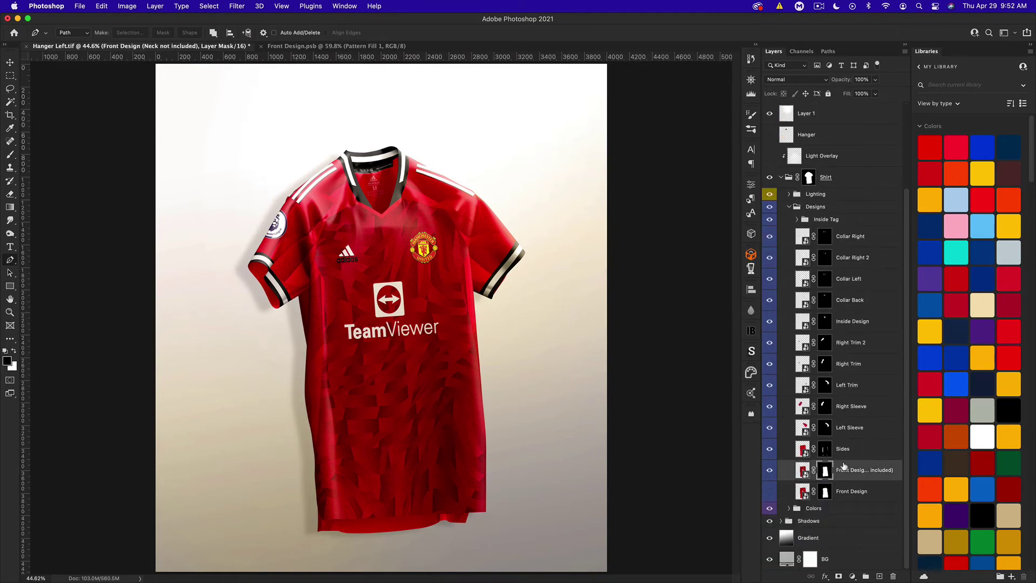
key("super+equal")
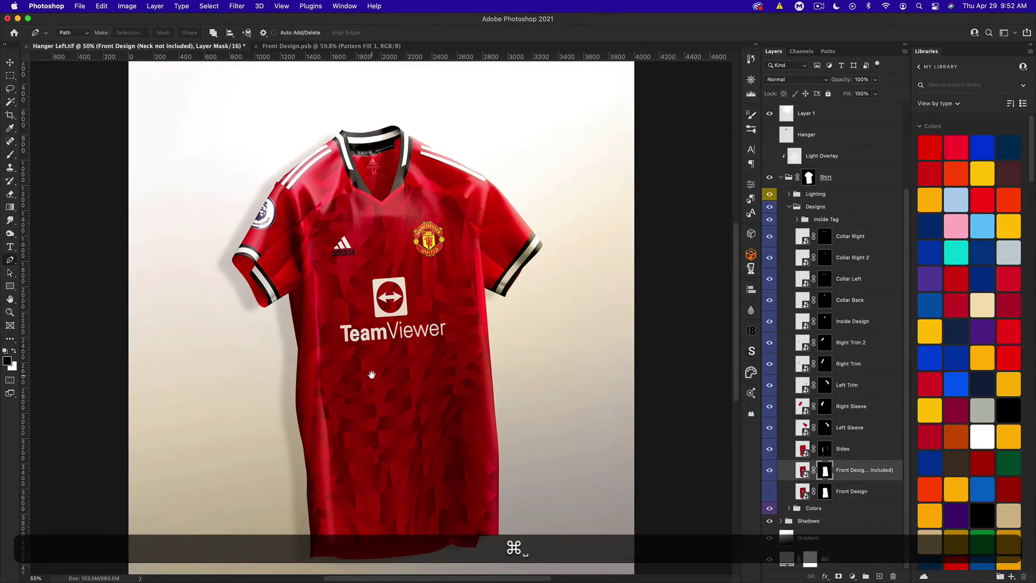
scroll(373, 378, "down", 5)
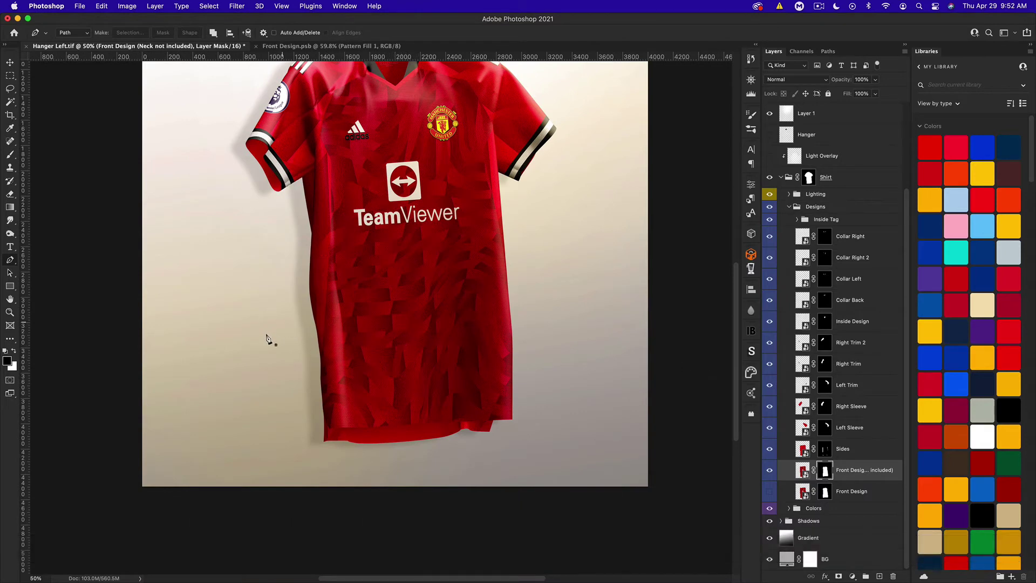
left_click(303, 342)
left_click_drag(346, 355, 436, 355)
key("super+z")
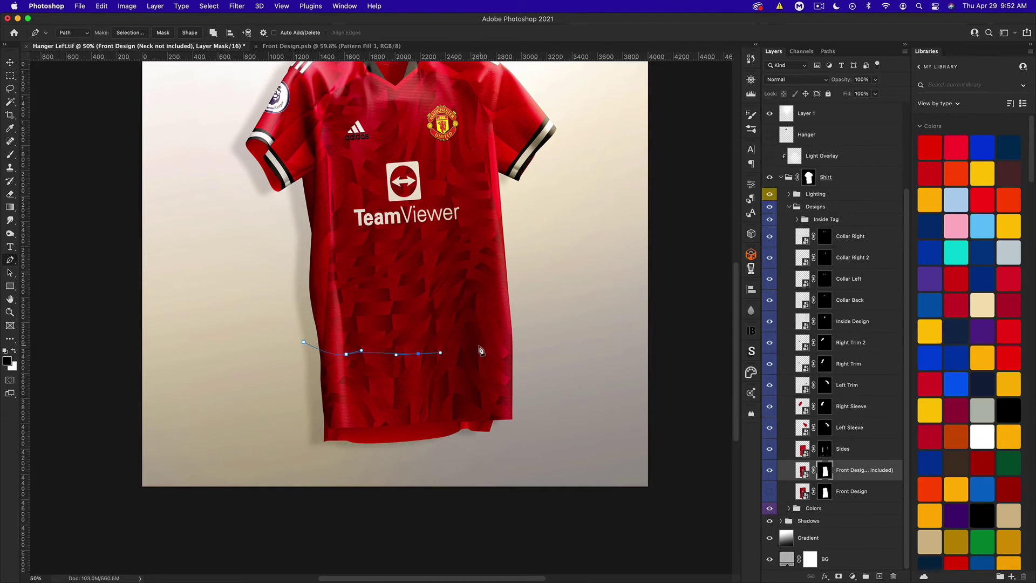
left_click(491, 348)
left_click_drag(493, 348, 501, 350)
left_click(534, 344)
left_click(568, 473)
left_click(281, 473)
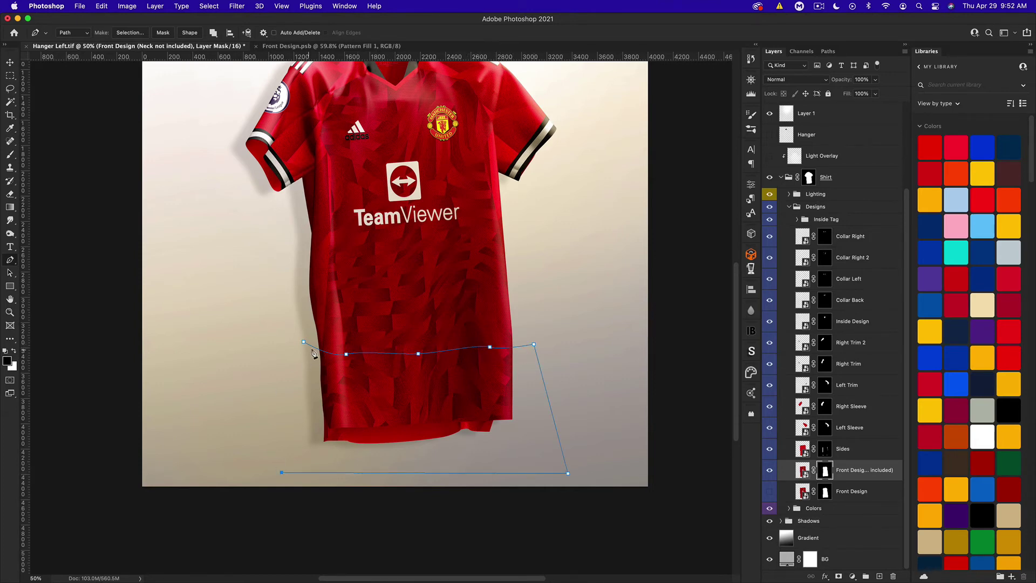
left_click(305, 344)
Fill the lower-shirt path with black on the Front Design (Neck not included) mask
right_click(416, 398)
left_click(442, 457)
left_click(637, 201)
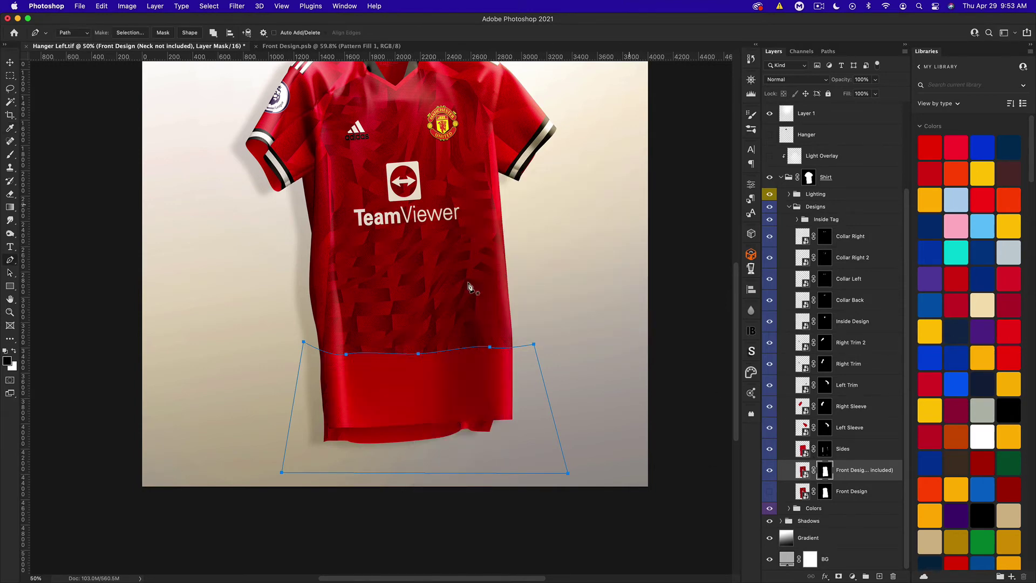
Undo the black fill on the Front Design (Neck not included) mask and delete the lower-shirt path
right_click(469, 284)
left_click(476, 300)
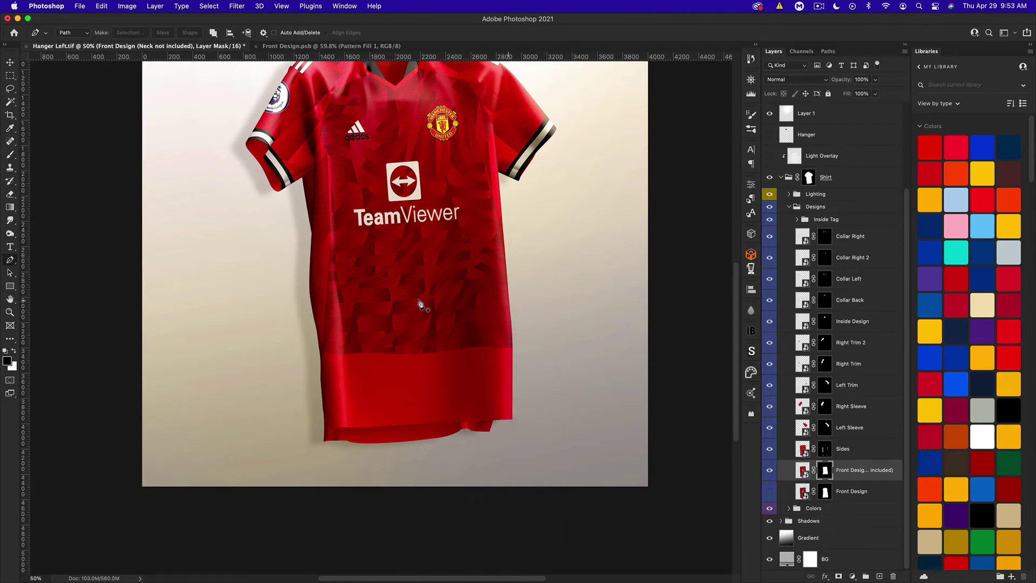
key("super+z")
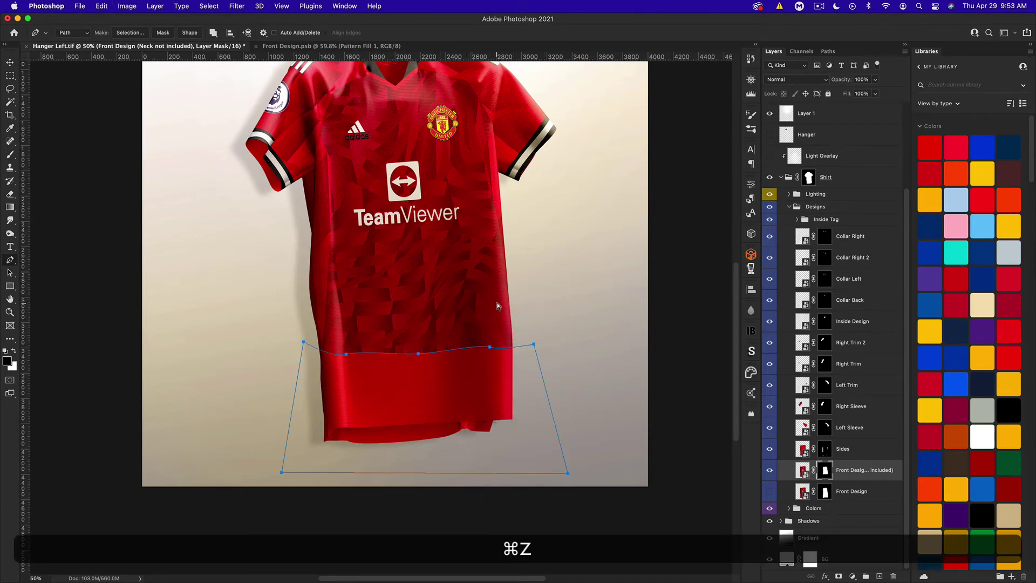
key("super+z")
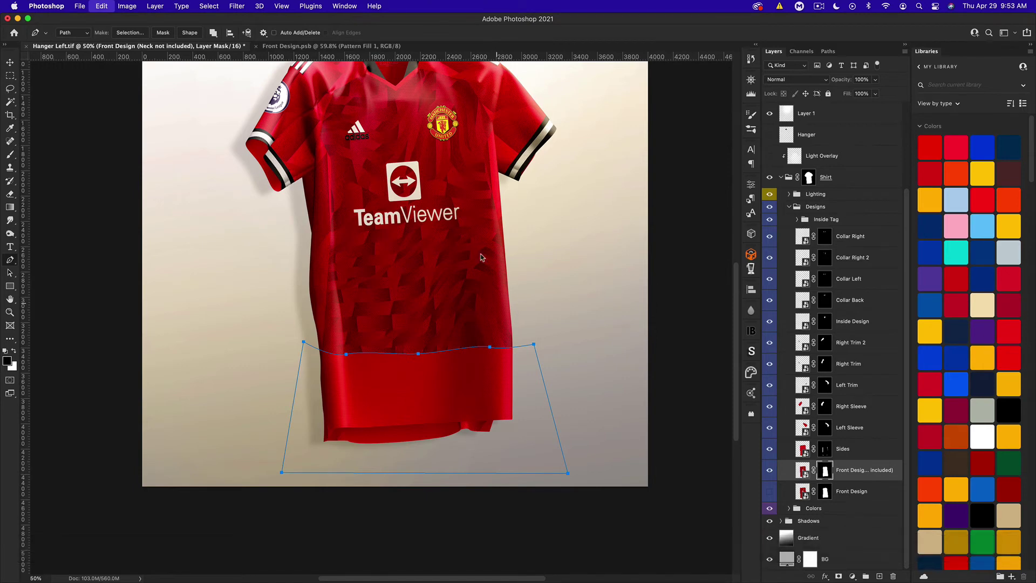
key("super+z")
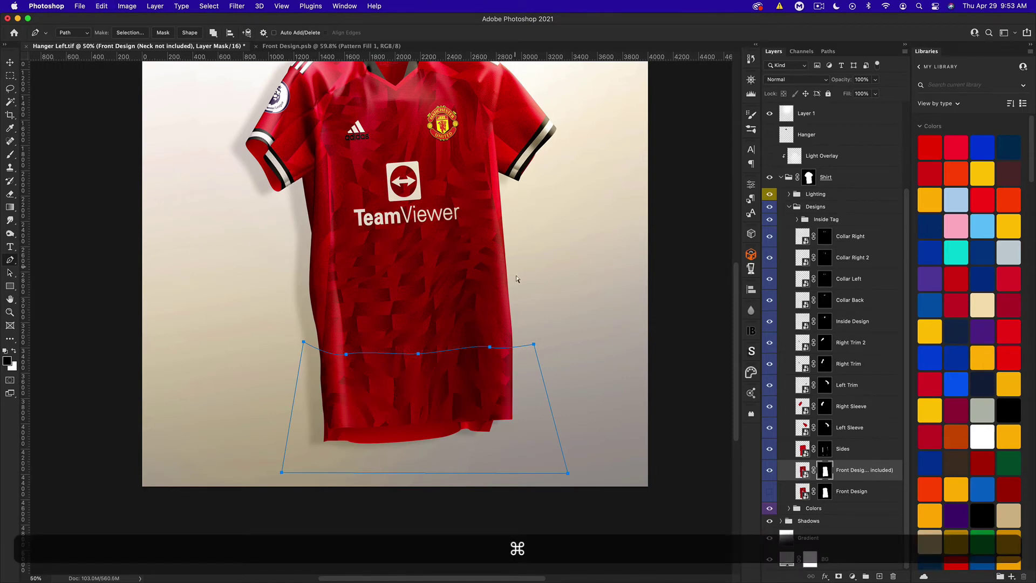
right_click(517, 279)
left_click(529, 312)
key("space")
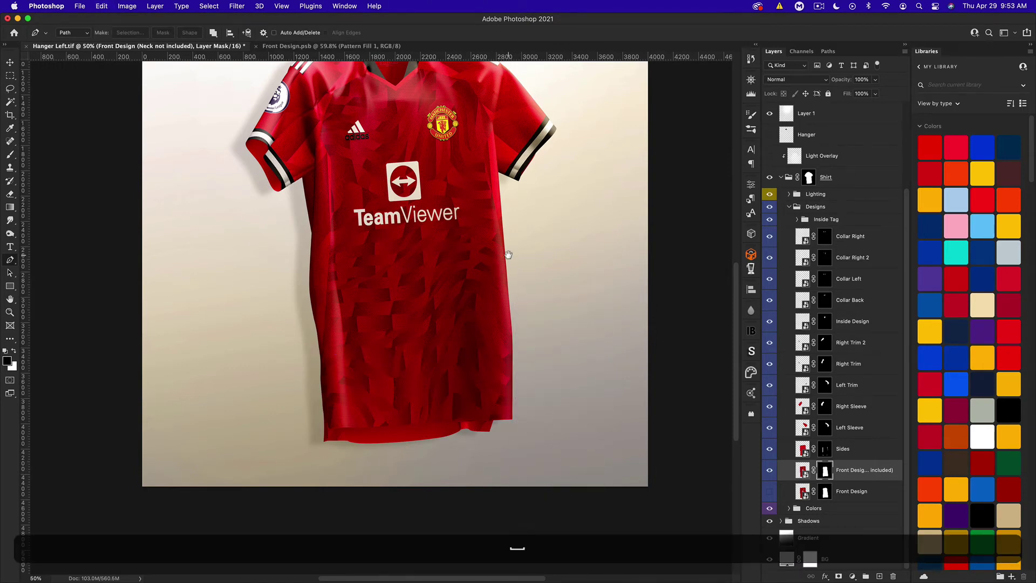
left_click_drag(509, 254, 509, 357)
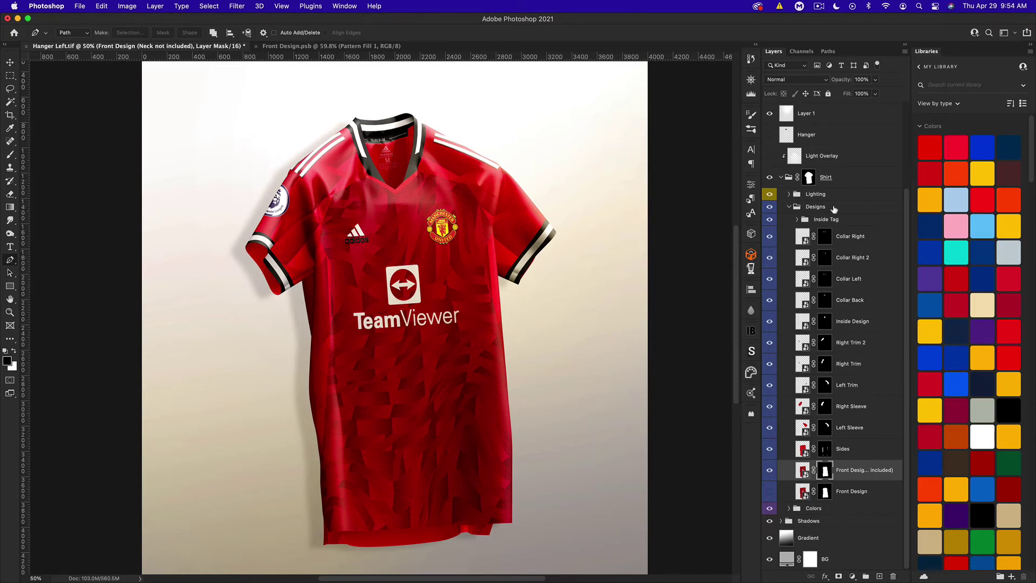
Set the hue of the Hue/Saturation 1 adjustment layer to -157 to recolour the shirt blue
scroll(832, 214, "up", 5)
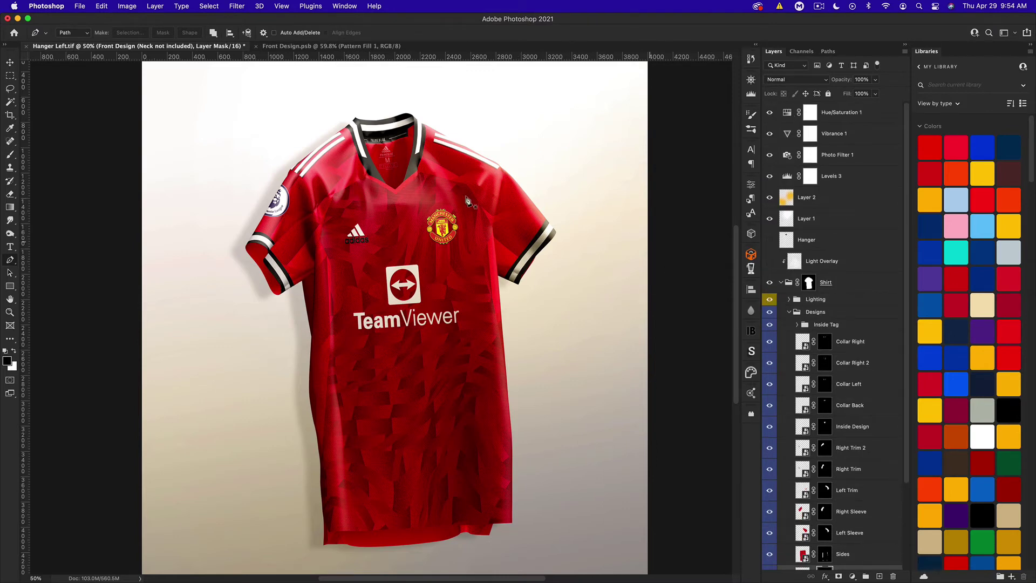
double_click(797, 117)
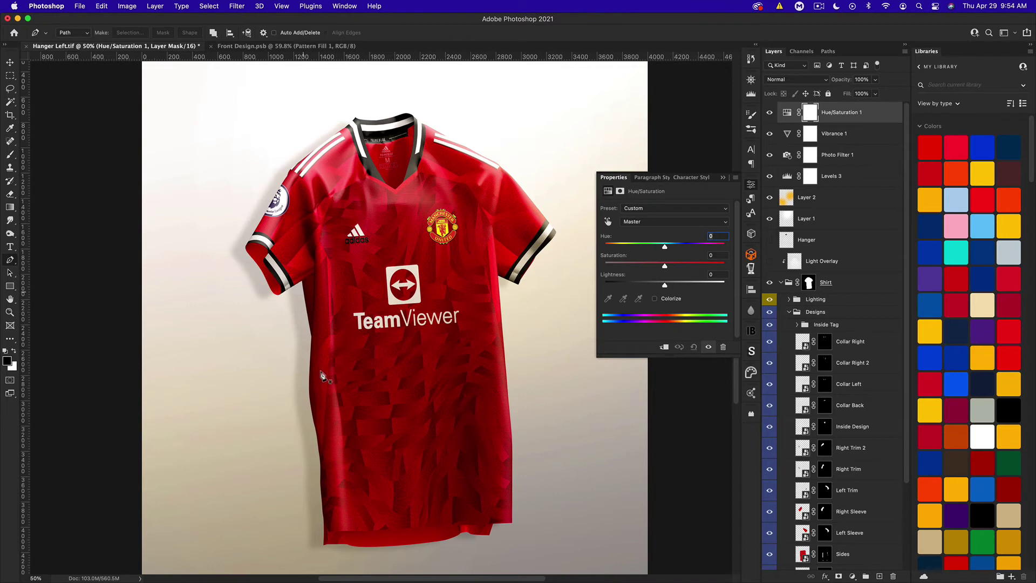
left_click(674, 245)
left_click(645, 244)
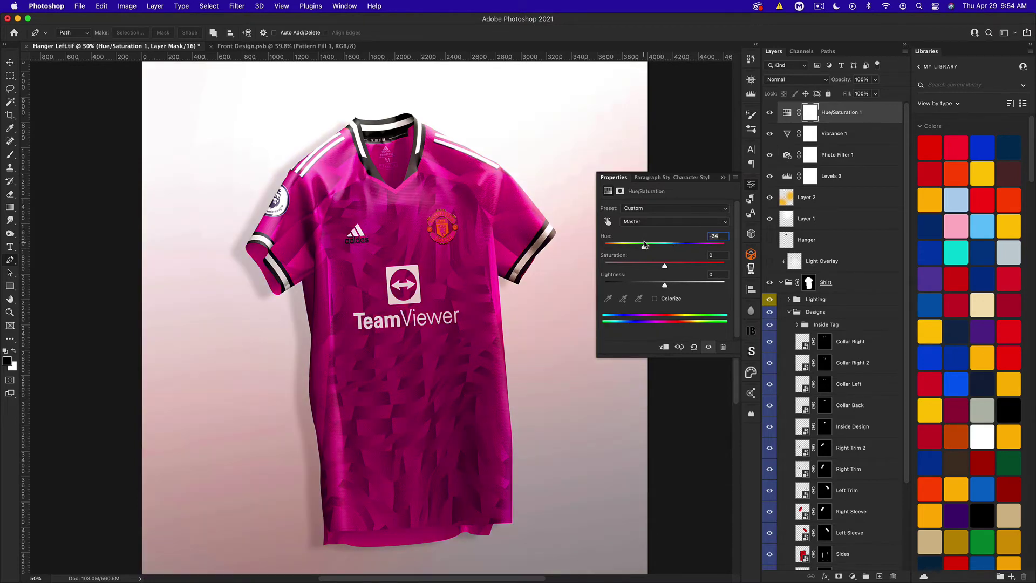
left_click_drag(647, 246, 611, 247)
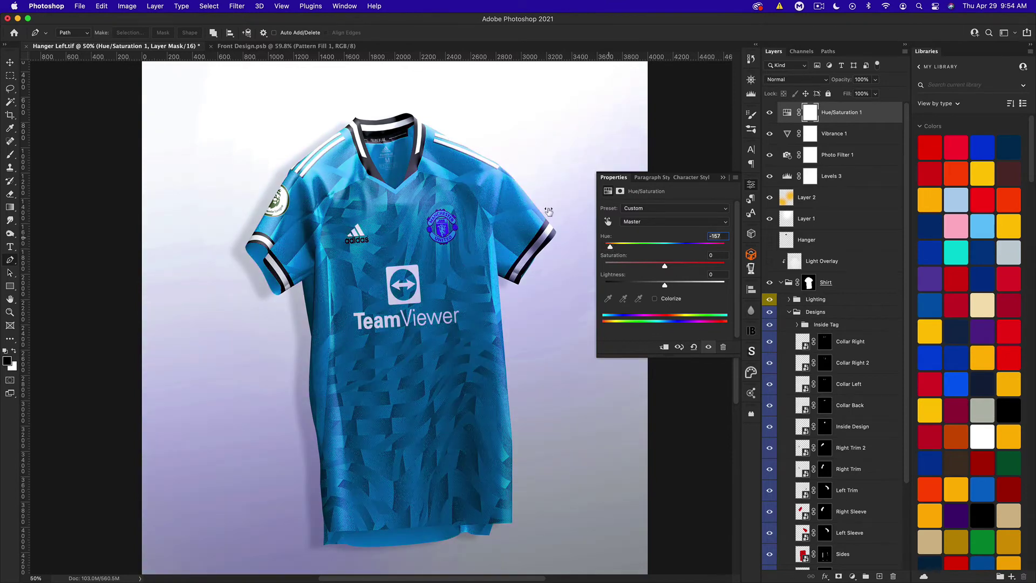
left_click(722, 178)
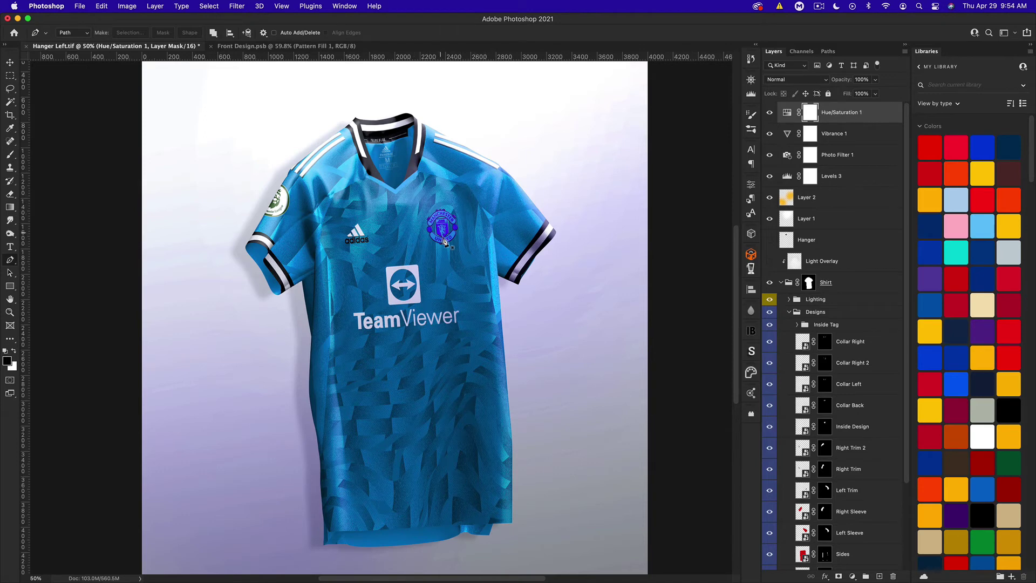
Open the Front Design (Neck not included) smart object's contents, hide every layer except the Logo group, and save the file
left_click(11, 63)
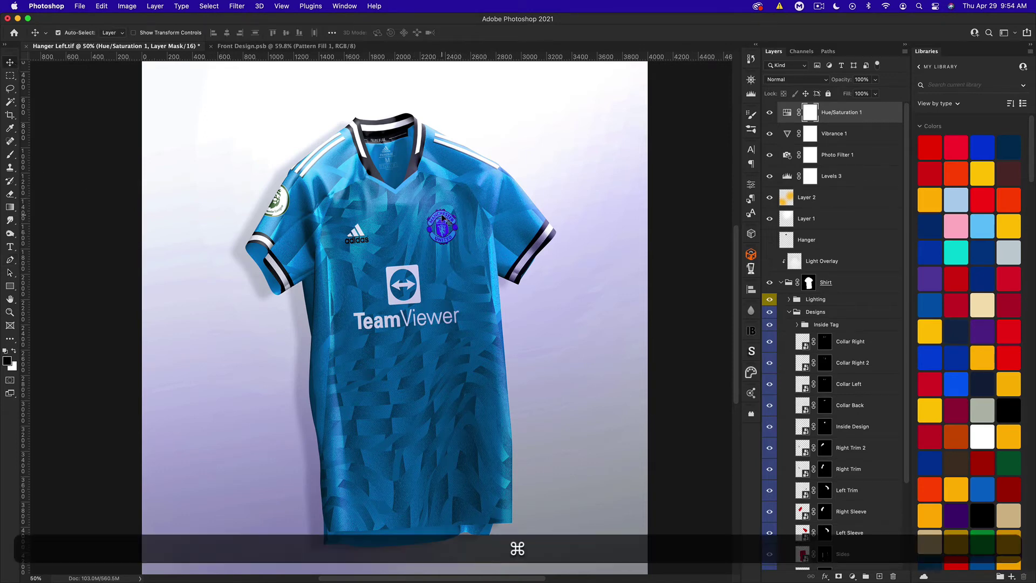
key("super+equal")
key("super+equal")
key("super+equal")
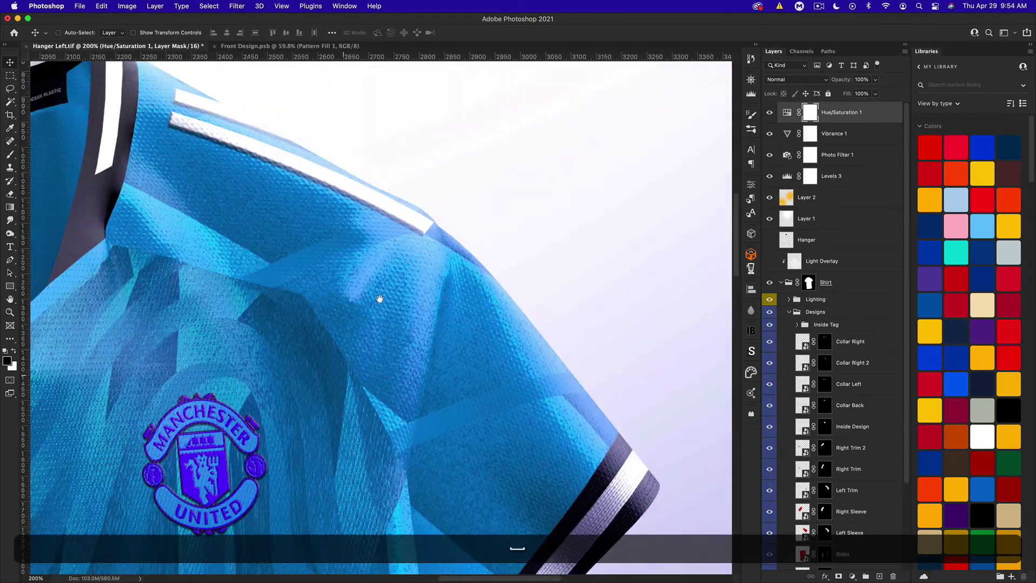
left_click_drag(380, 298, 439, 220)
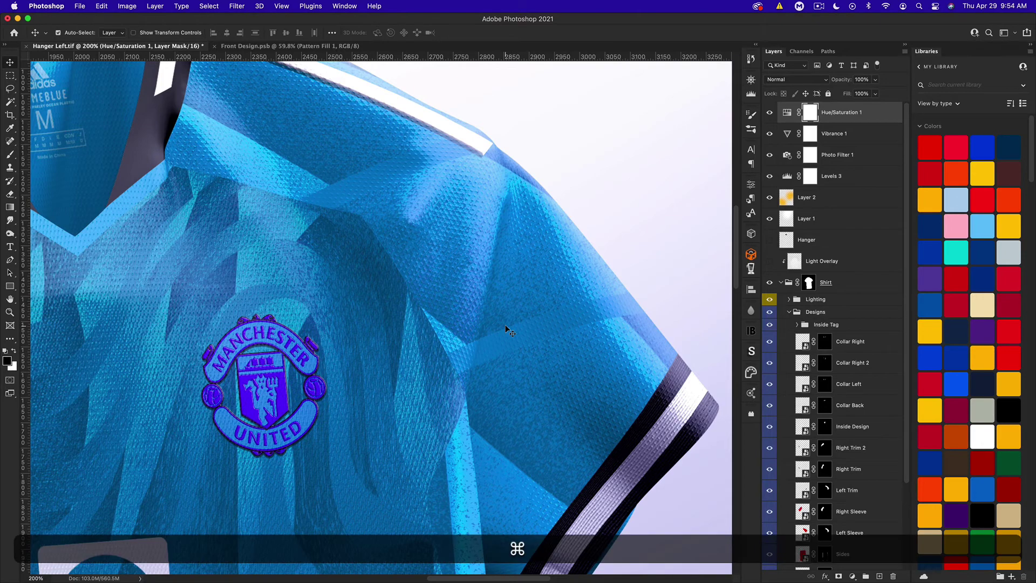
key("super+0")
scroll(826, 443, "down", 5)
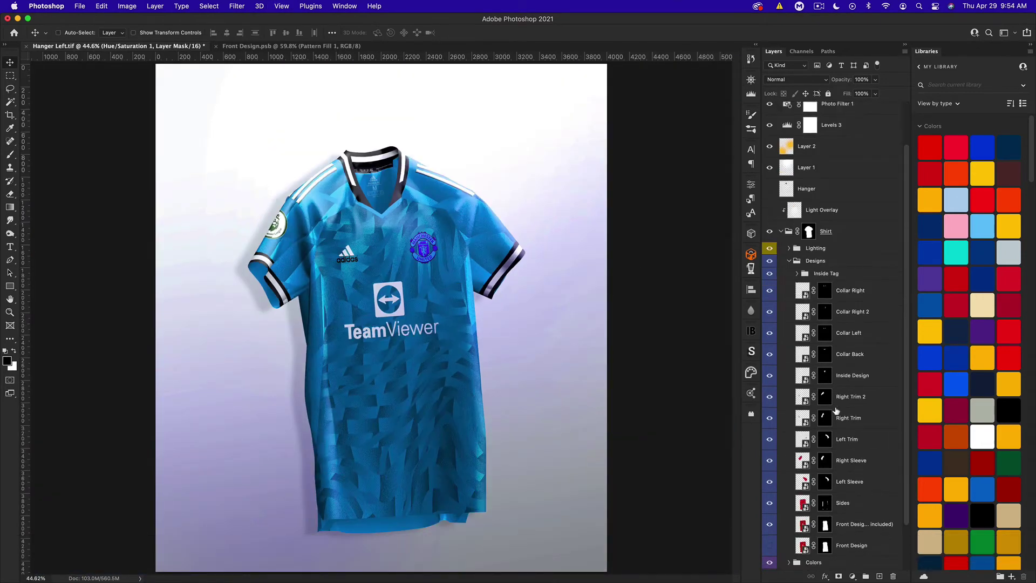
double_click(804, 470)
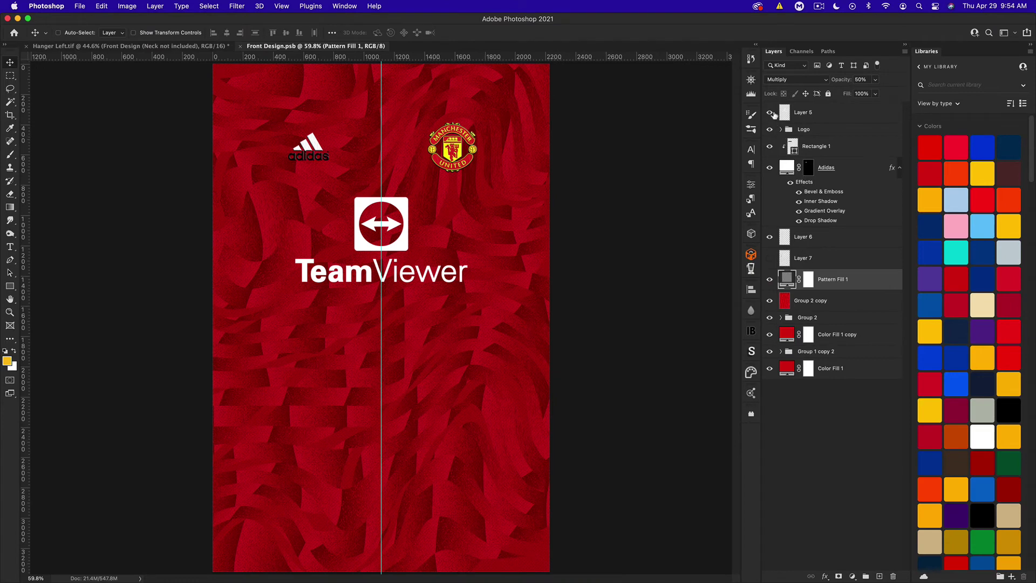
left_click_drag(774, 114, 770, 233)
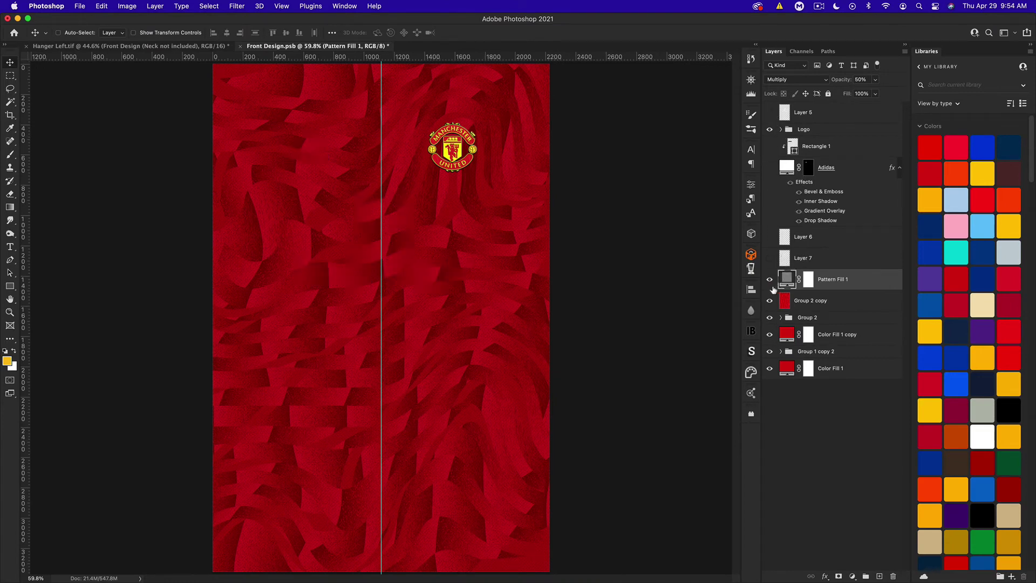
left_click_drag(771, 289, 771, 373)
key("super+s")
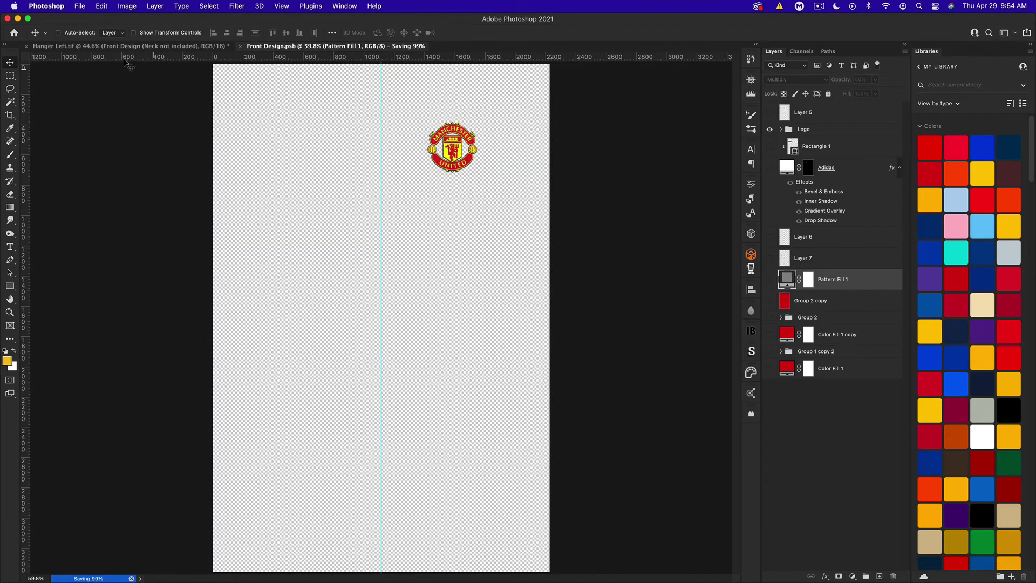
In Hanger Left.tif, load the crest outline from Front Design (Neck not included) as a selection and fill it black on the Hue/Saturation 1 mask
left_click(86, 49)
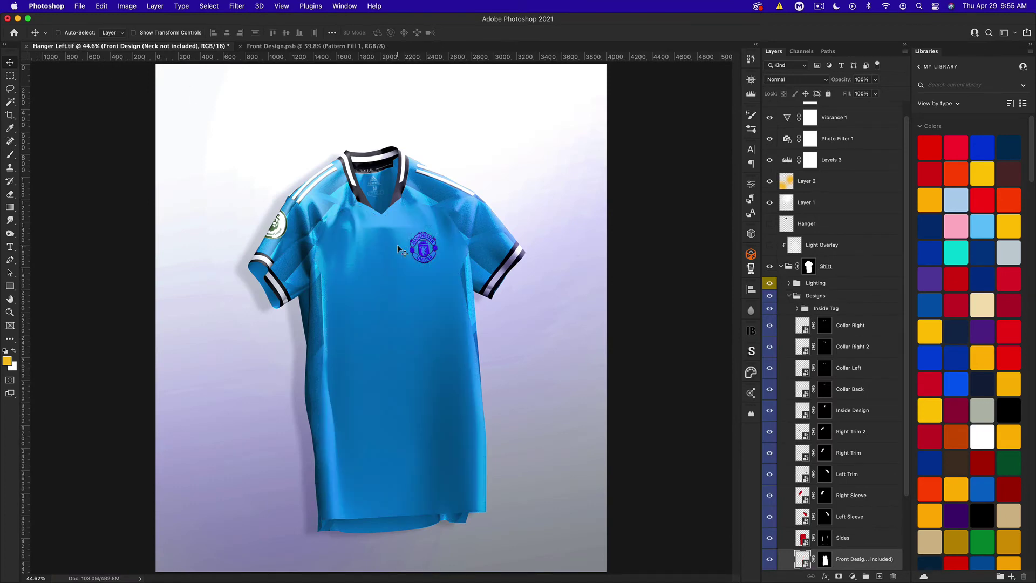
scroll(782, 413, "down", 3)
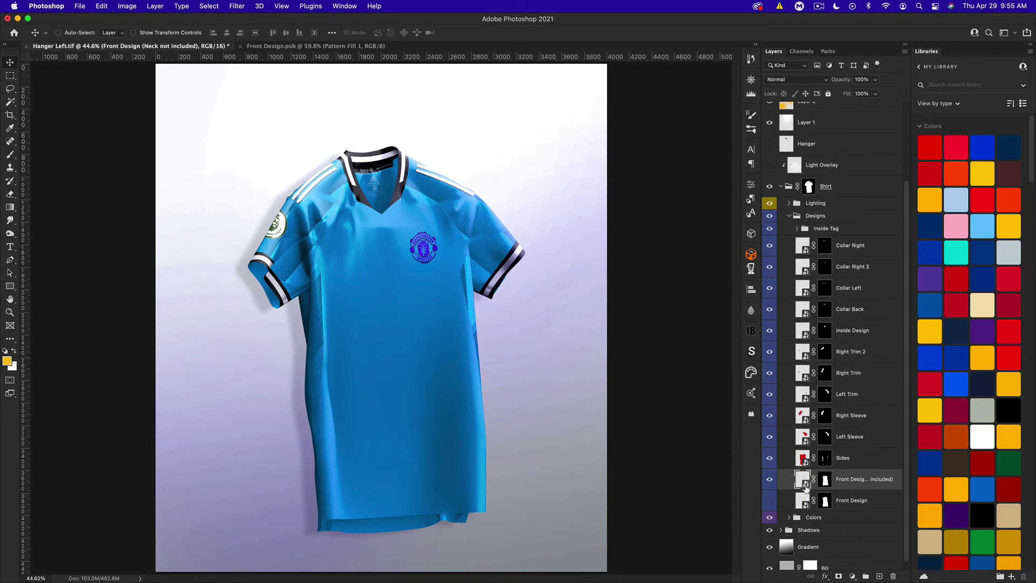
key("super")
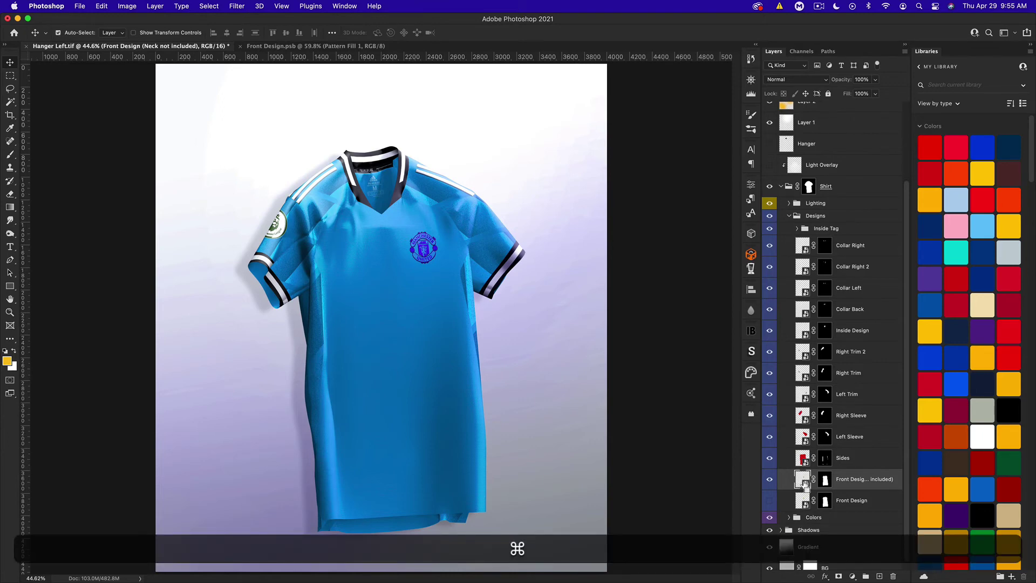
left_click(807, 484, "super")
scroll(811, 120, "up", 4)
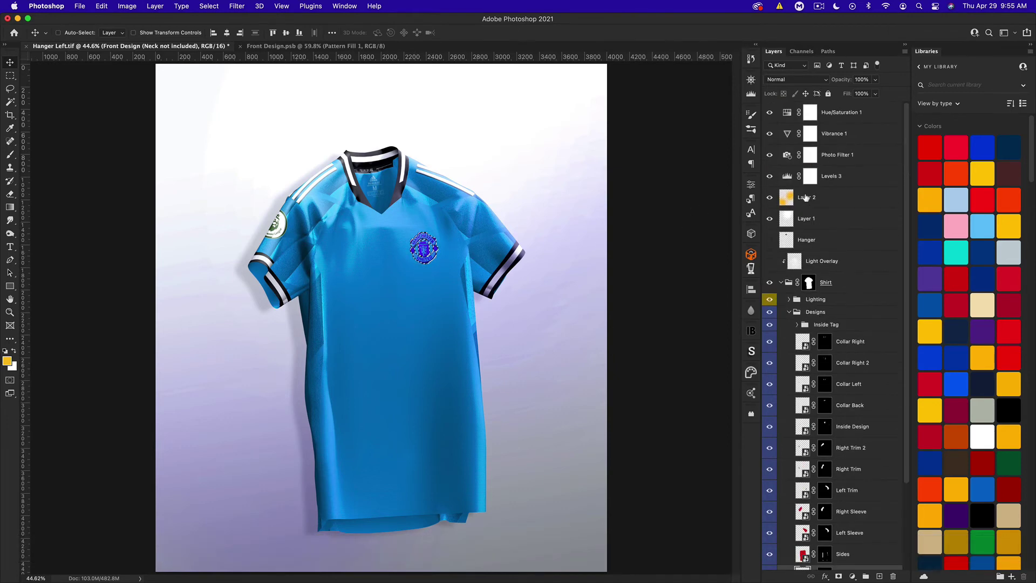
left_click(811, 118)
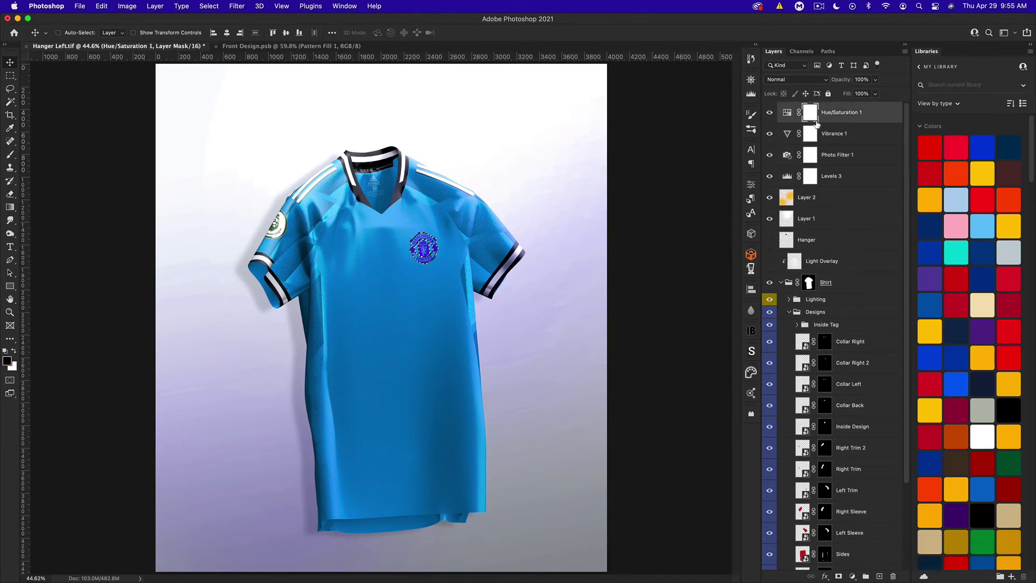
left_click(14, 352)
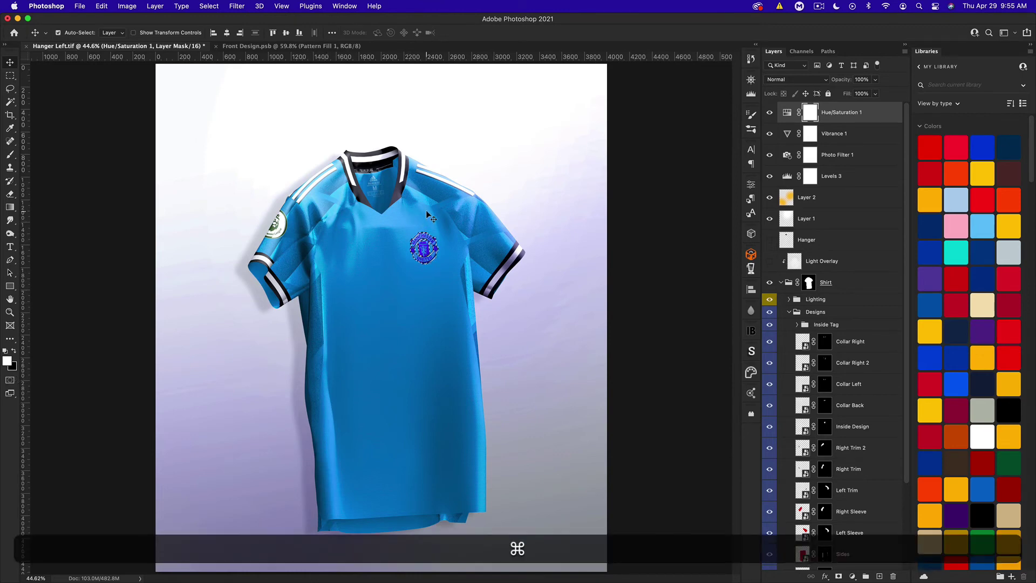
key("super+BackSpace")
key("super+d")
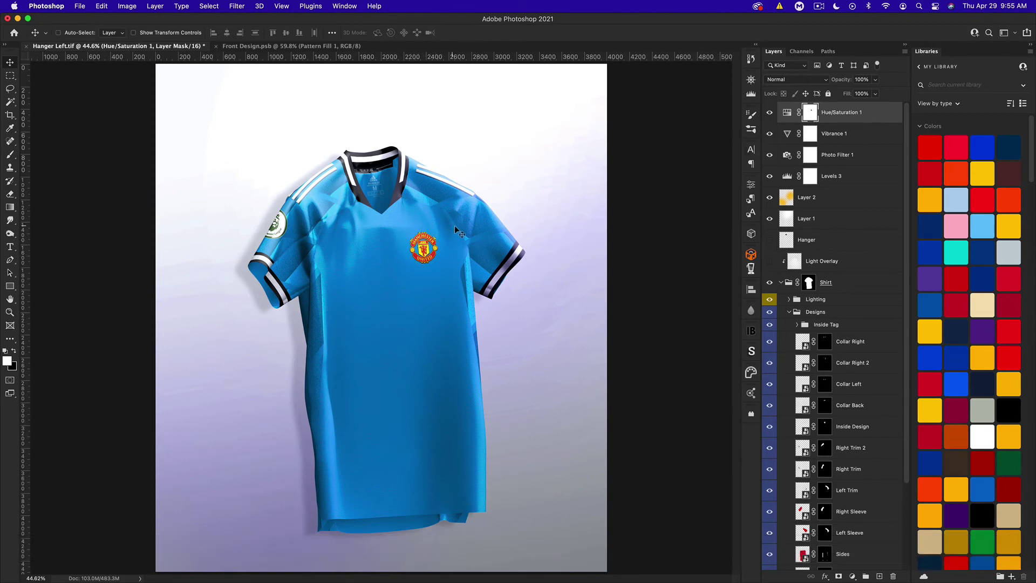
In Front Design.psb, show all hidden layers again except Layer 7, save, and return to Hanger Left.tif
left_click(238, 48)
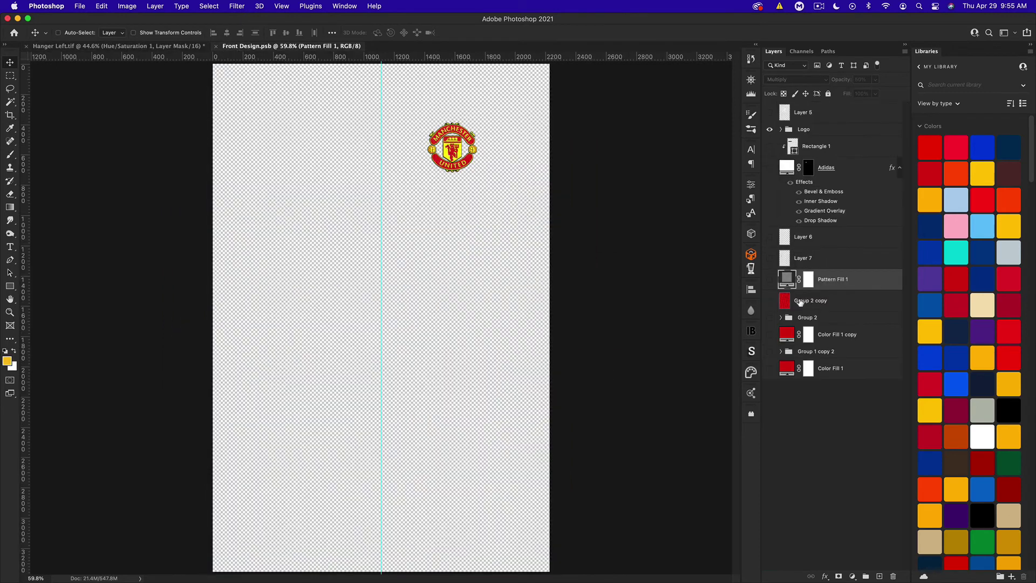
left_click_drag(771, 370, 771, 304)
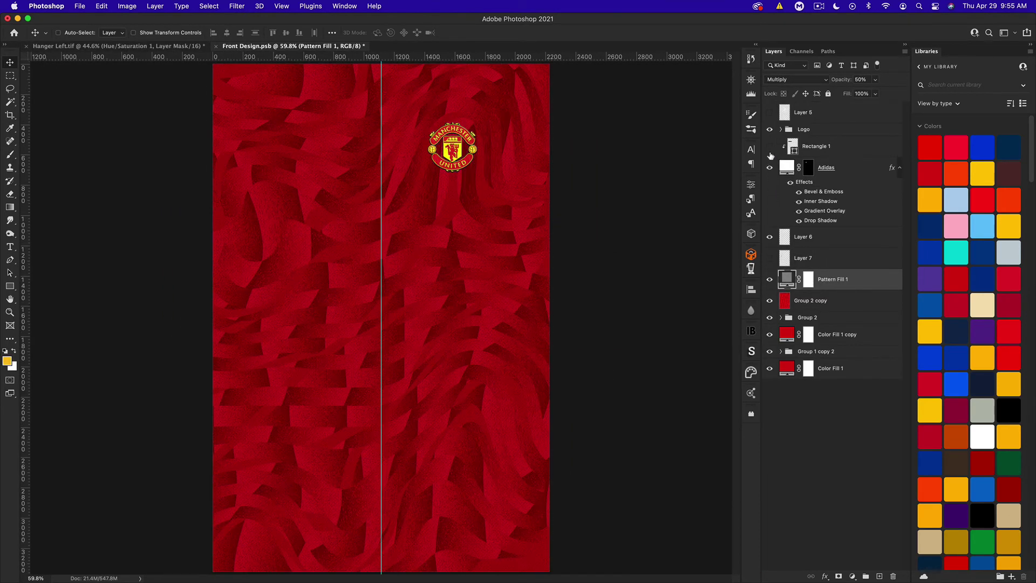
left_click_drag(770, 142, 771, 113)
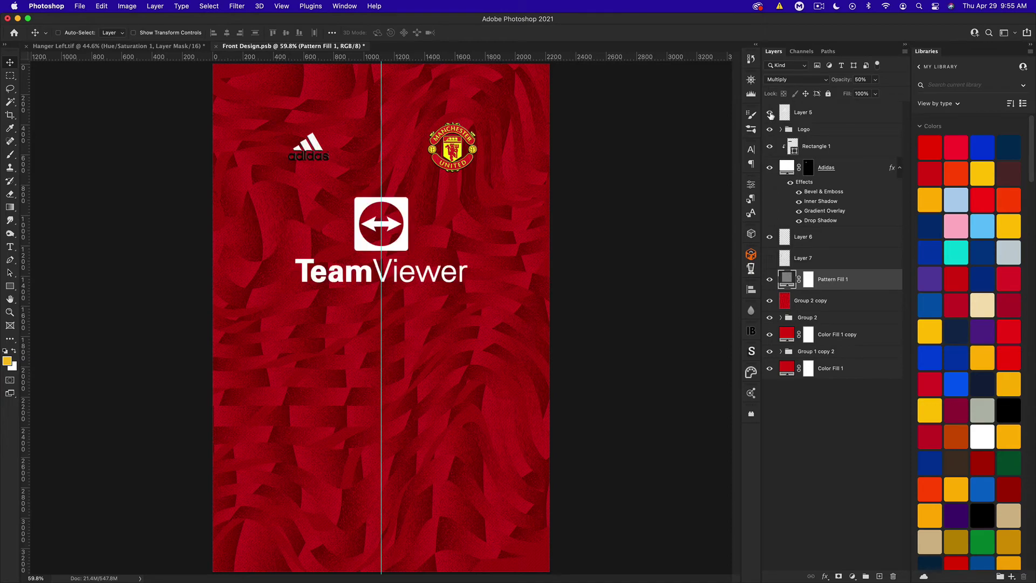
key("super+s")
key("super+grave")
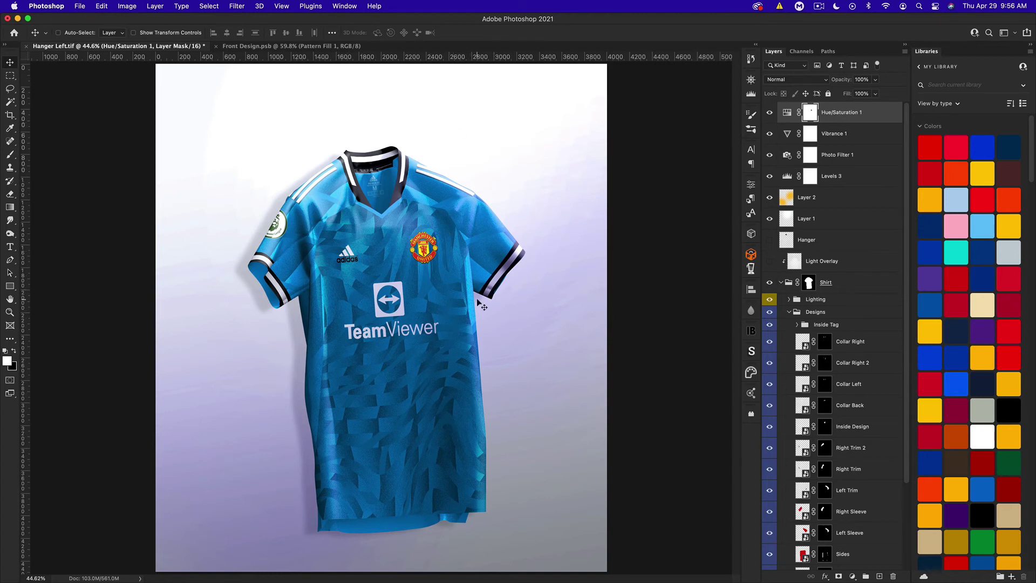
Look into the Colors group and examine the recoloured shirt's sponsor logo and sleeve trim up close
key("super")
key("super+equal")
key("super+equal")
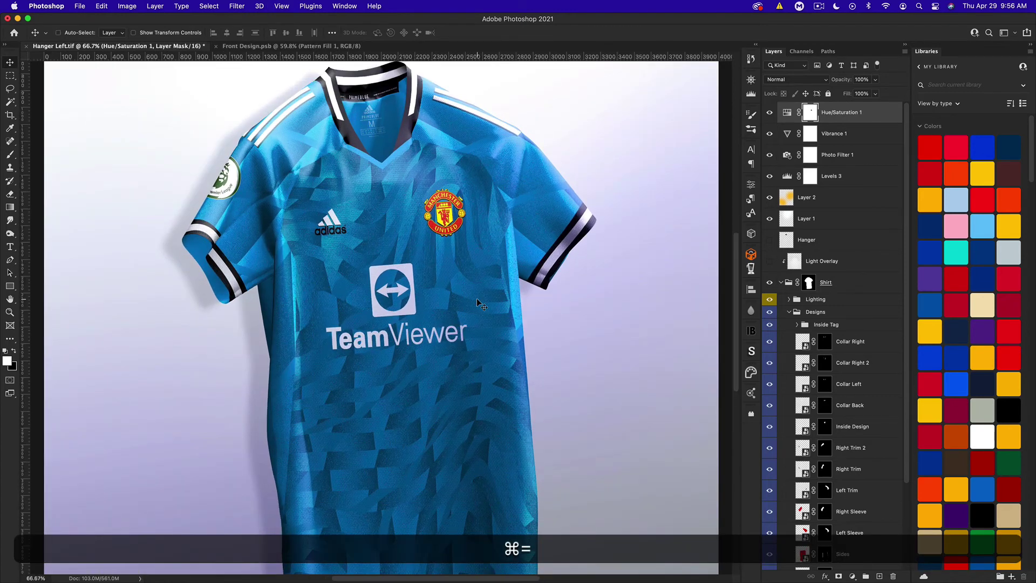
scroll(837, 369, "down", 5)
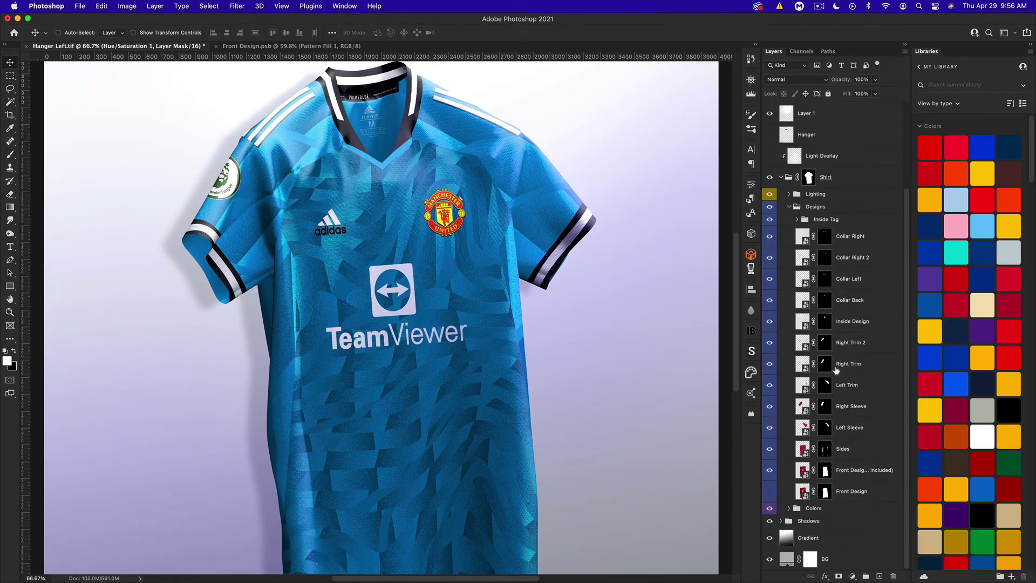
left_click(789, 509)
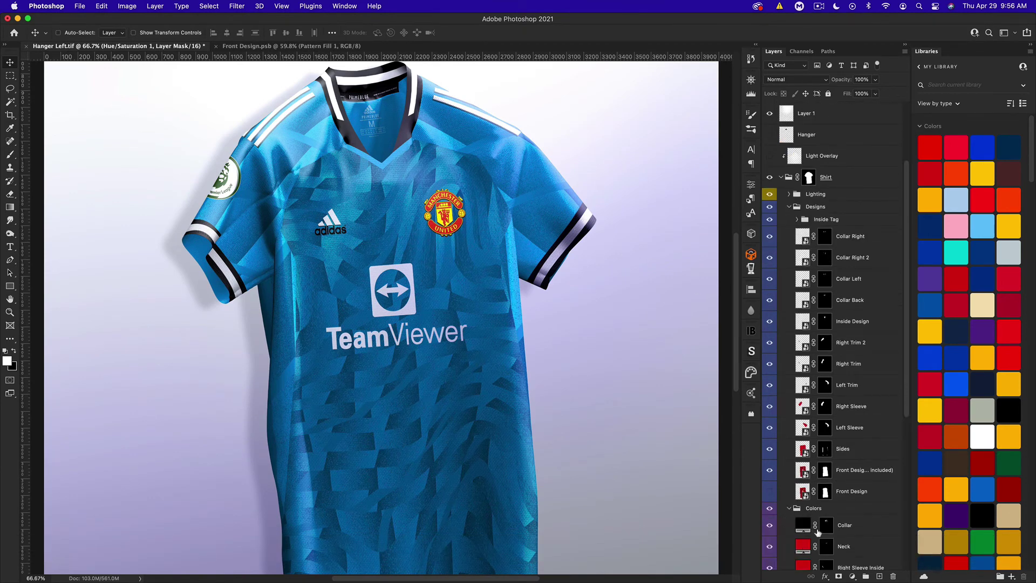
left_click(790, 509)
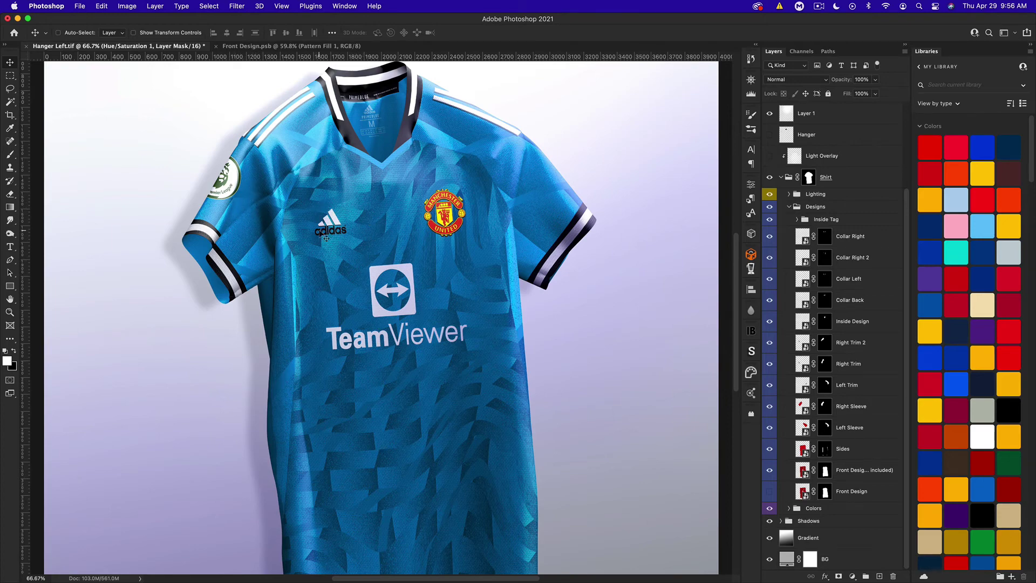
key("super+equal")
key("super+equal")
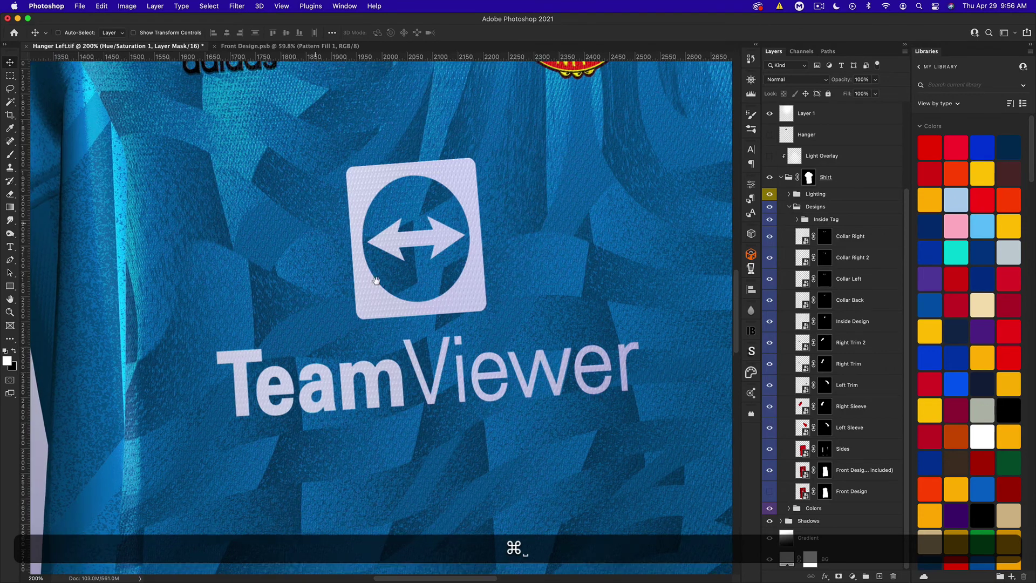
left_click_drag(376, 281, 420, 318)
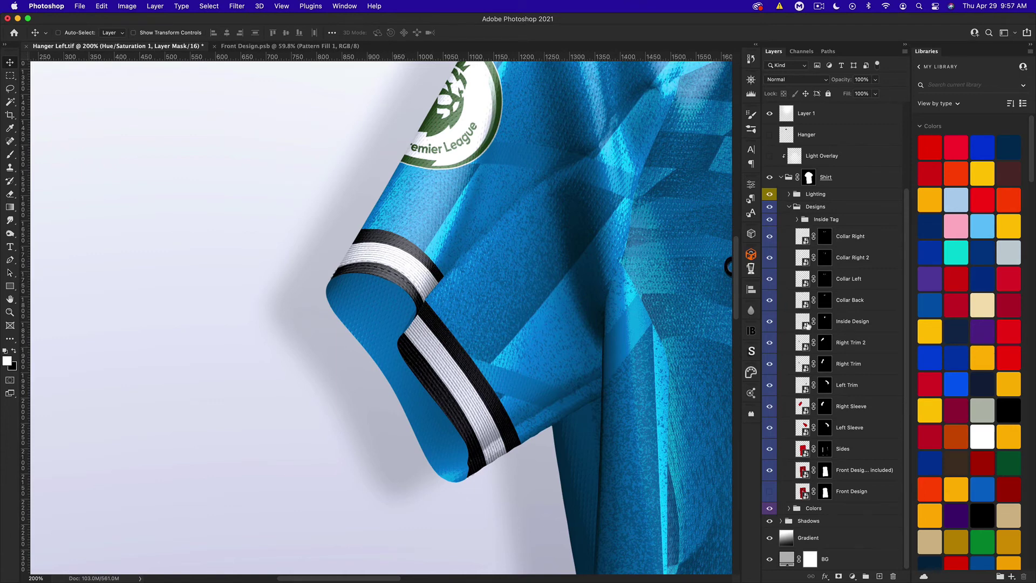
Start a Warp transform on the Right Trim 2 smart object around the left-hand sleeve cuff
left_click(769, 345)
left_click(806, 348)
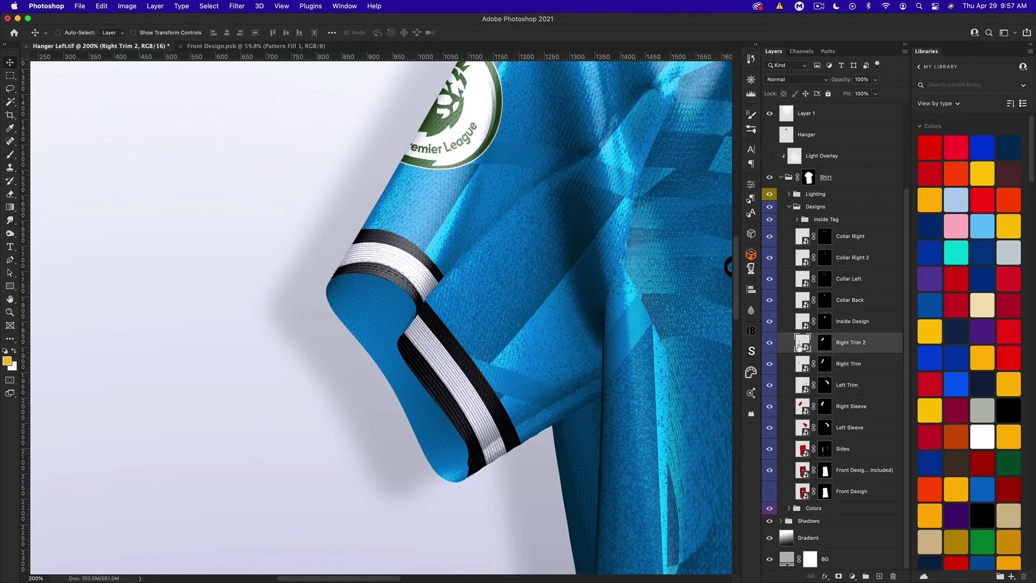
key("super+t")
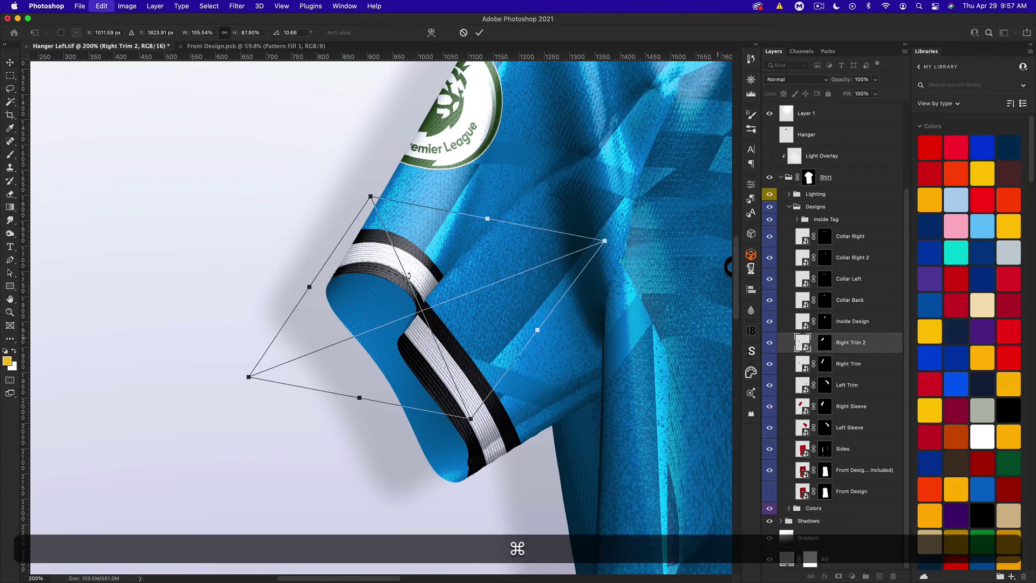
right_click(408, 275)
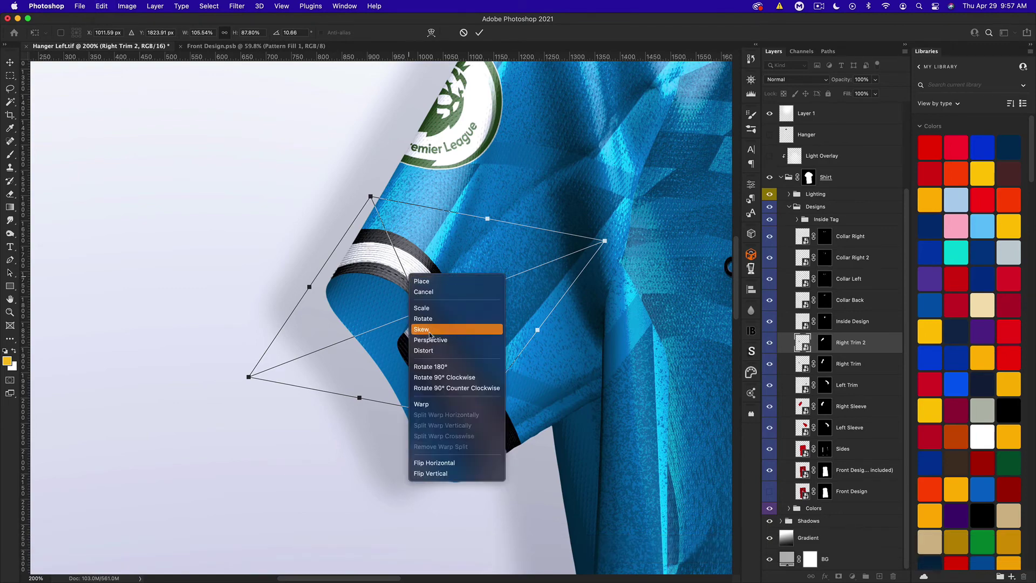
left_click(433, 404)
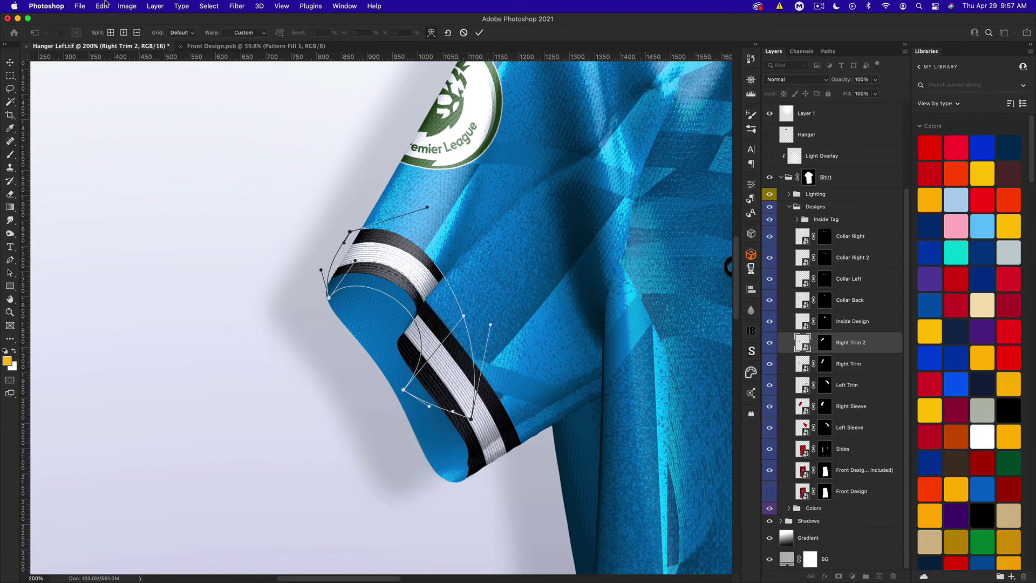
left_click(102, 6)
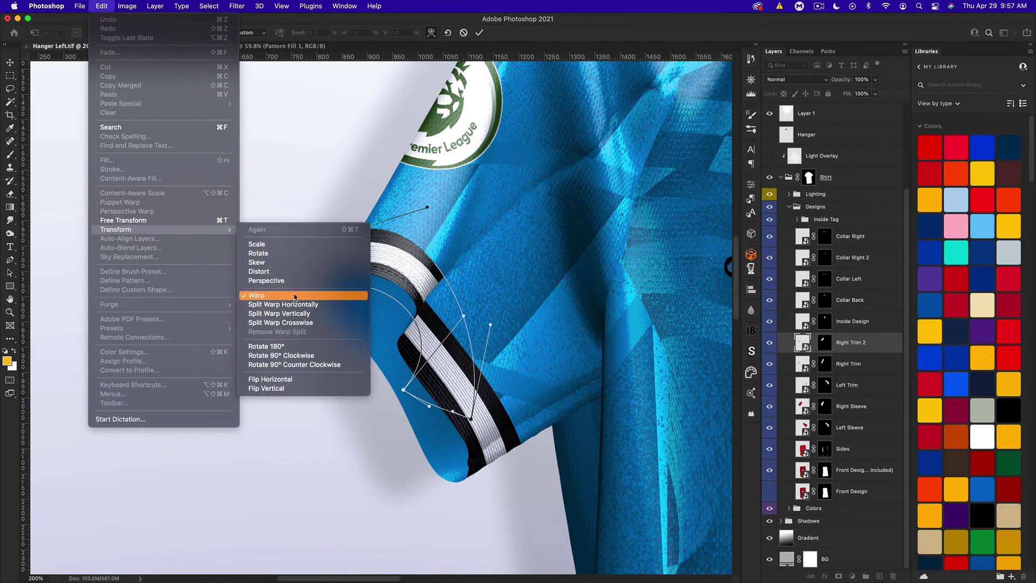
left_click(108, 11)
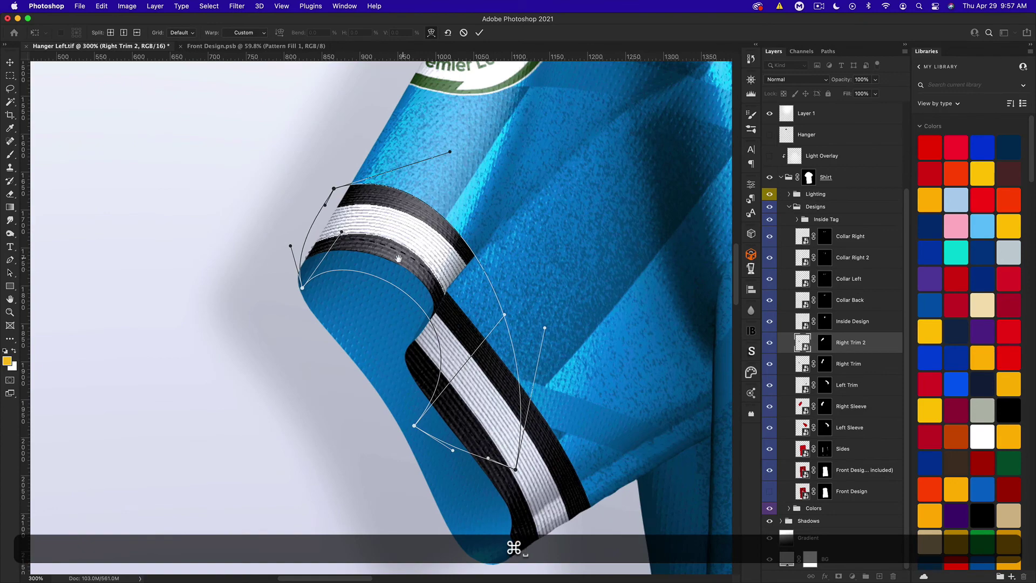
left_click(403, 267, "super")
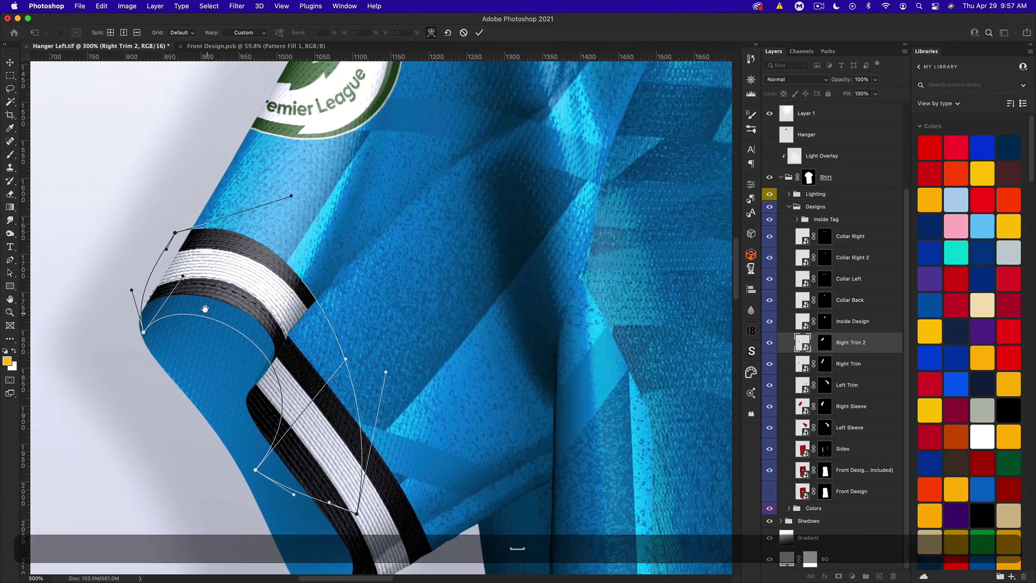
left_click_drag(205, 309, 158, 316)
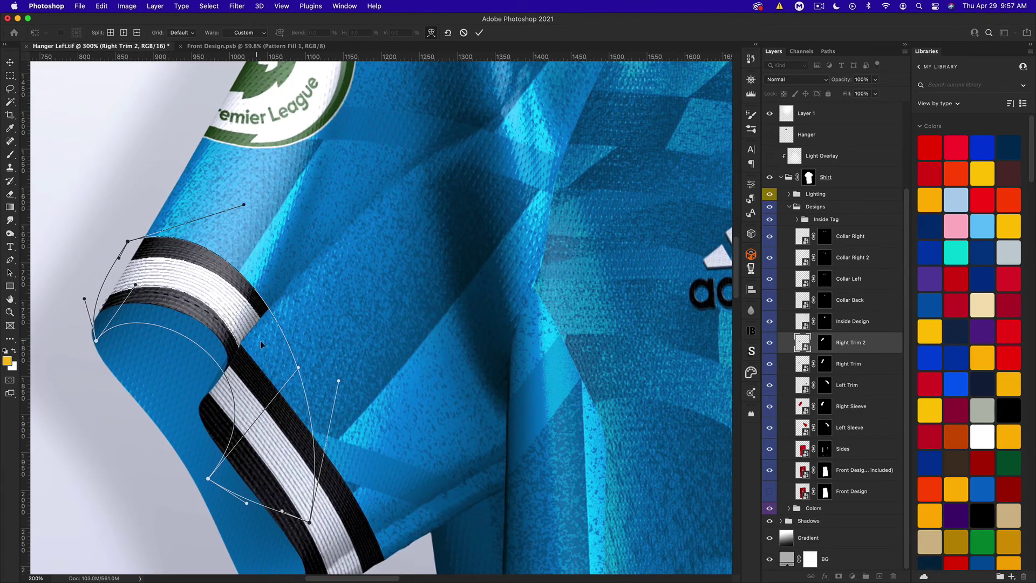
Adjust the Right Trim 2 warp so its stripes follow the cuff's curve, and commit the transform
left_click_drag(186, 294, 184, 299)
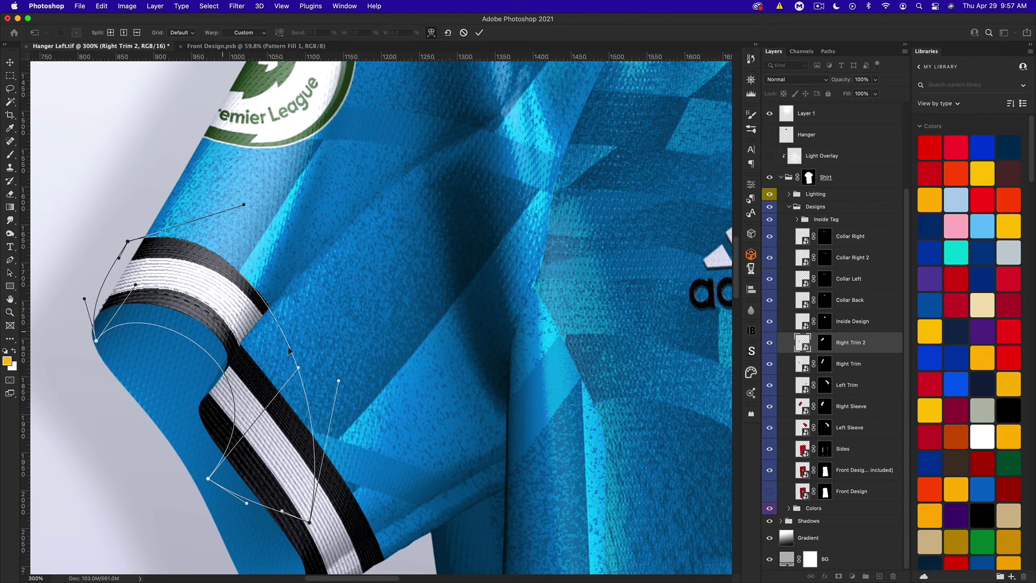
key("super+z")
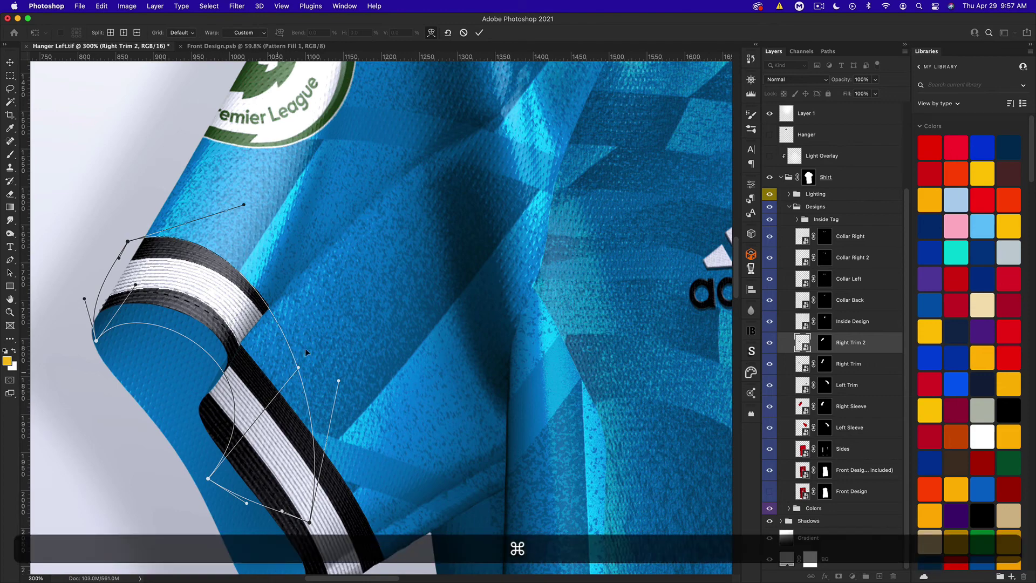
key("super+z")
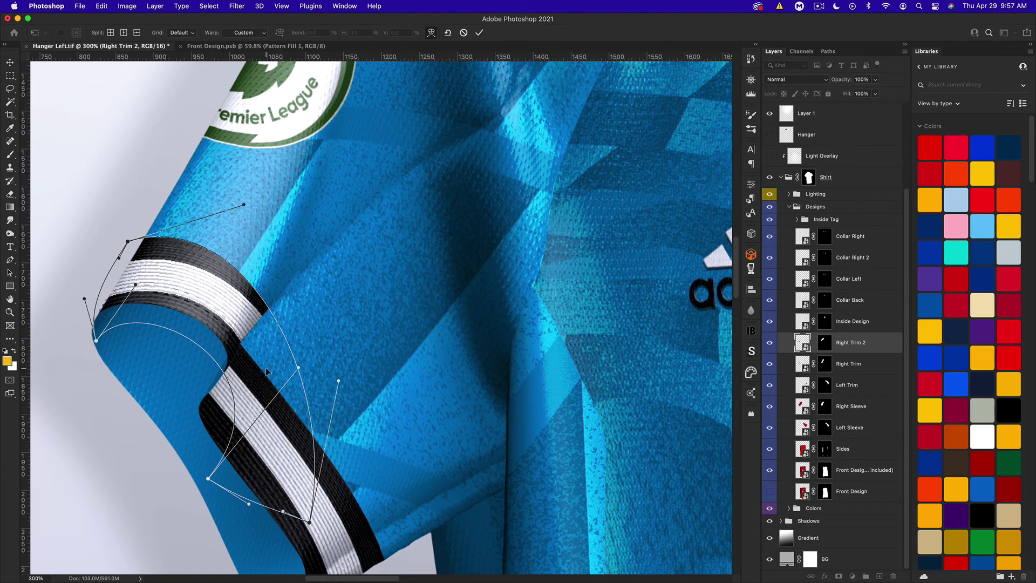
left_click_drag(271, 311, 274, 311)
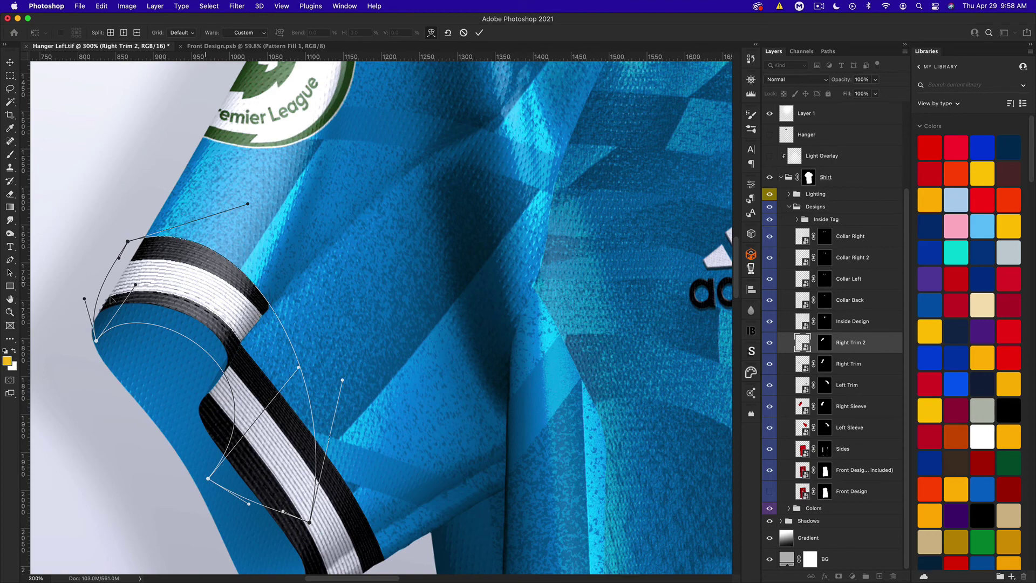
left_click_drag(84, 299, 87, 293)
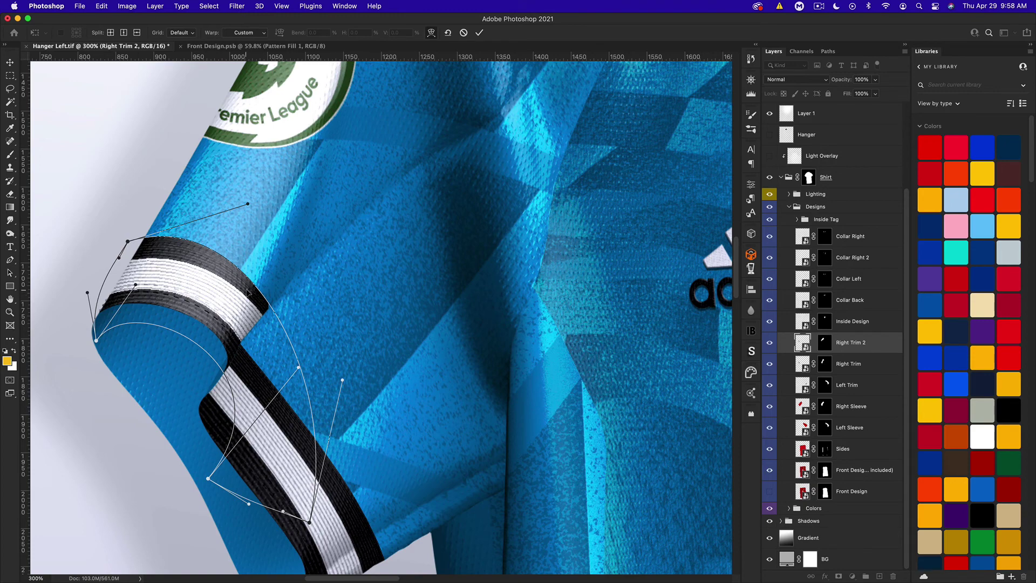
left_click_drag(249, 306, 246, 311)
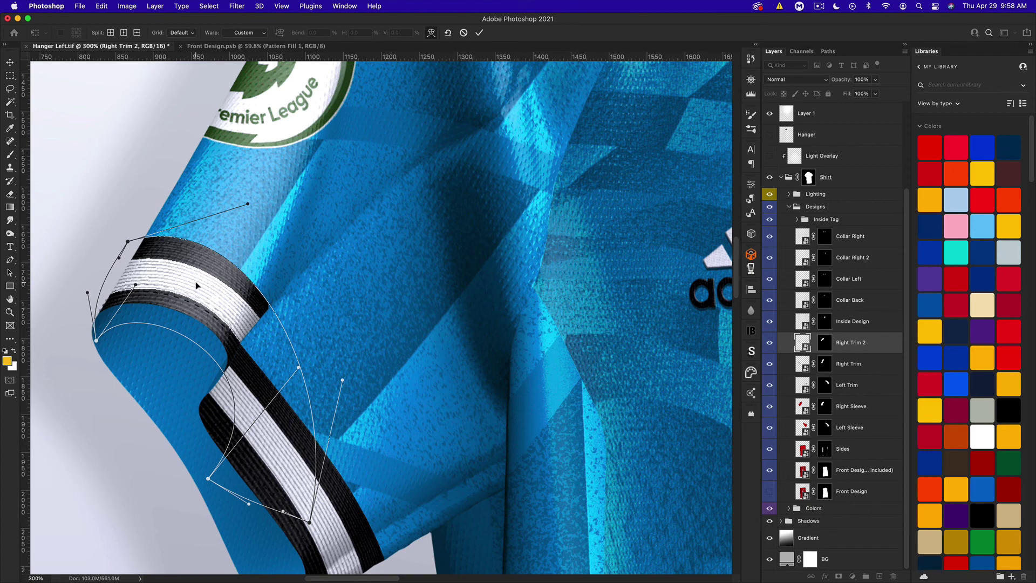
key("Return")
key("super+minus")
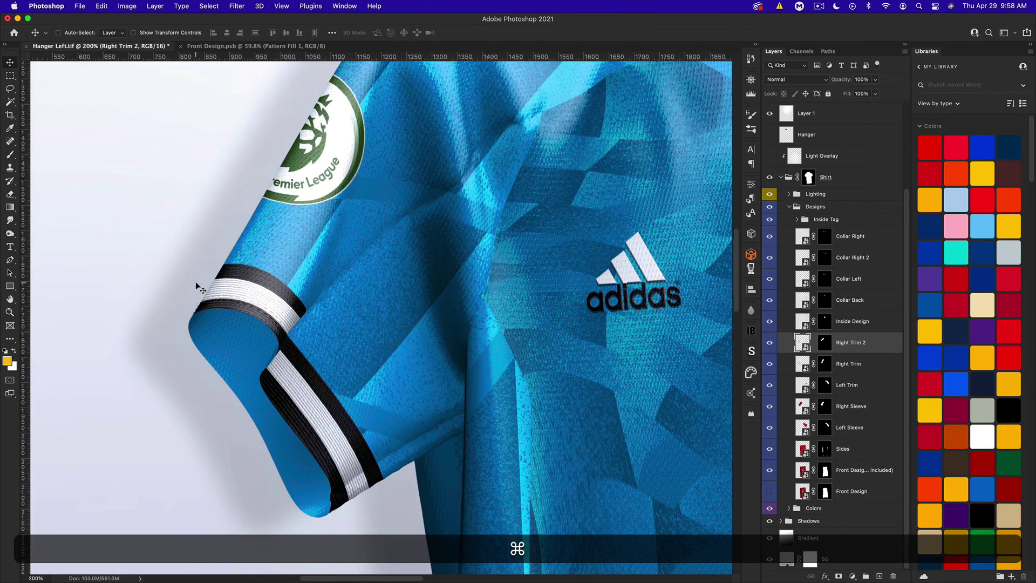
key("super+minus")
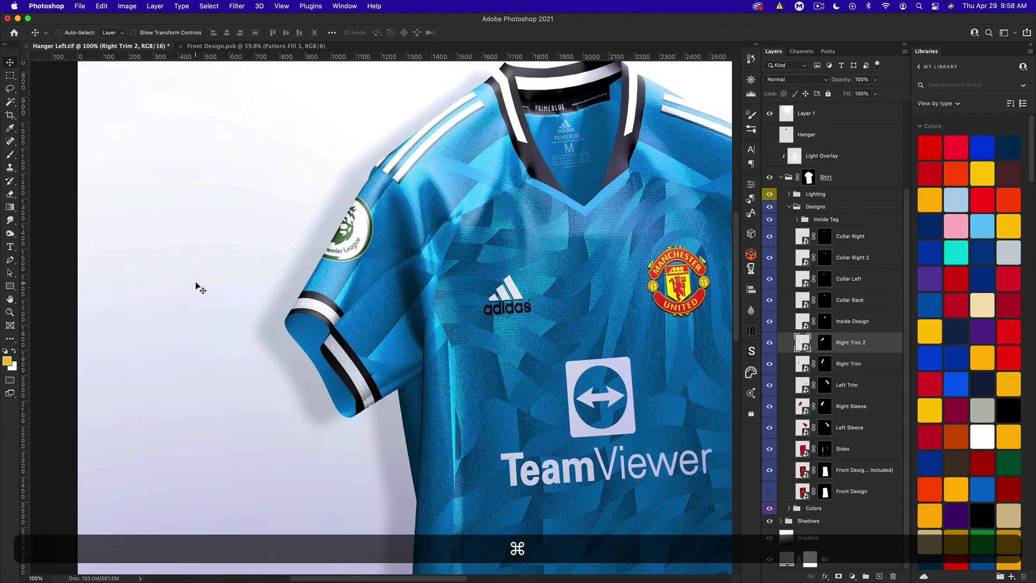
Start a Warp transform on the Front Design (Neck not included) layer
scroll(285, 300, "right", 4)
scroll(285, 300, "down", 2)
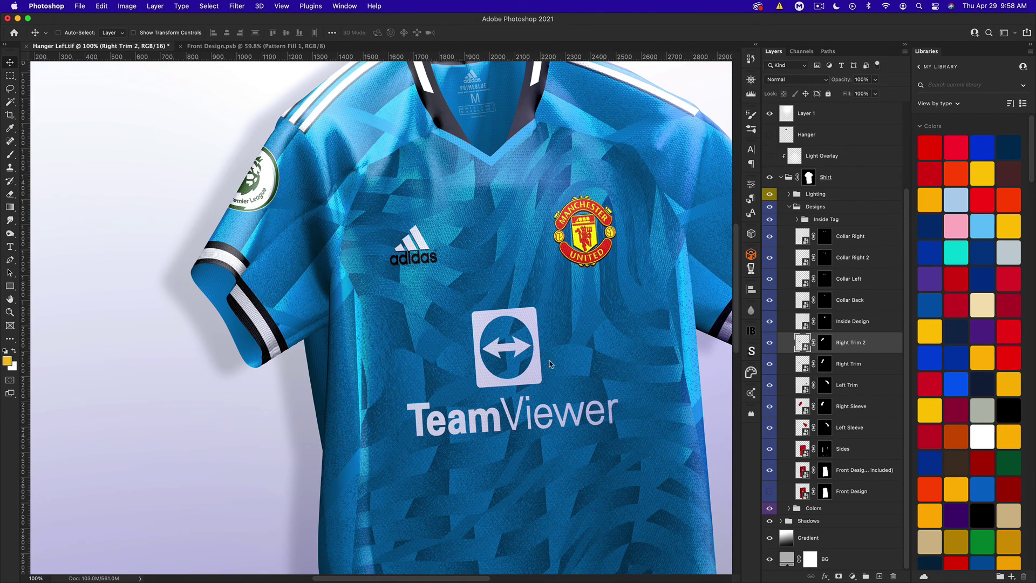
key("space")
left_click_drag(577, 321, 476, 248)
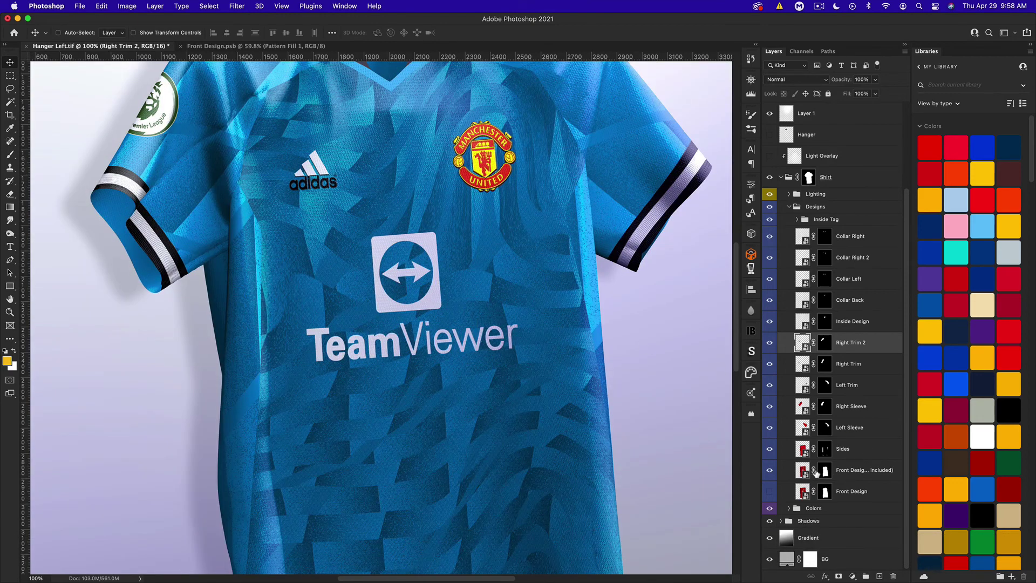
left_click(788, 475)
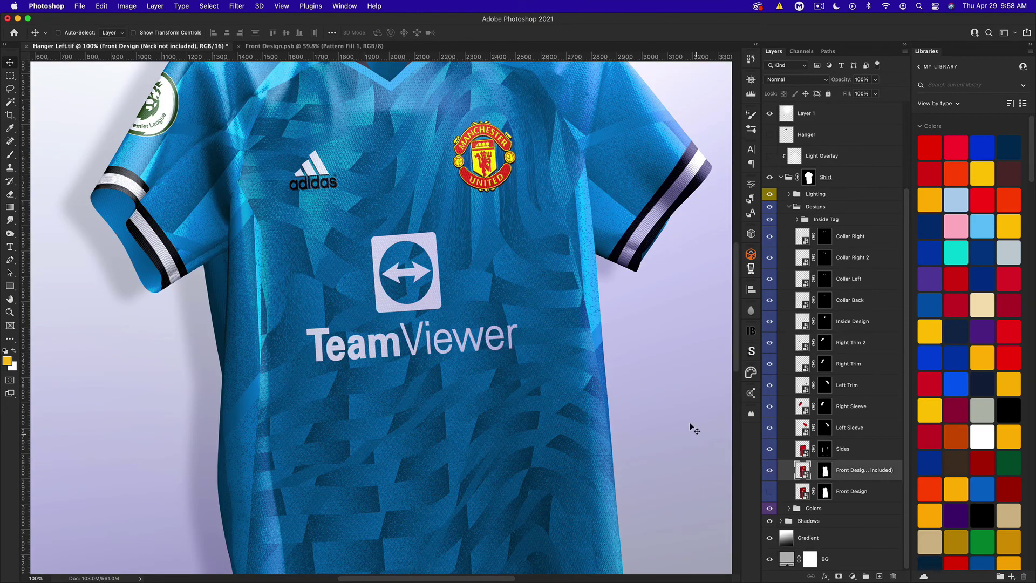
key("super")
key("super+t")
key("ctrl")
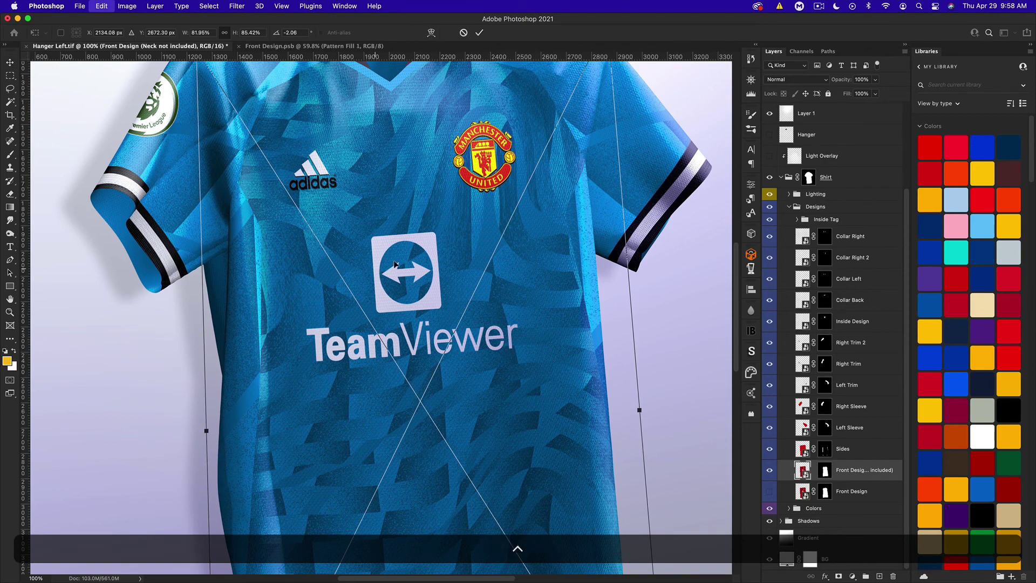
left_click(395, 265, "ctrl")
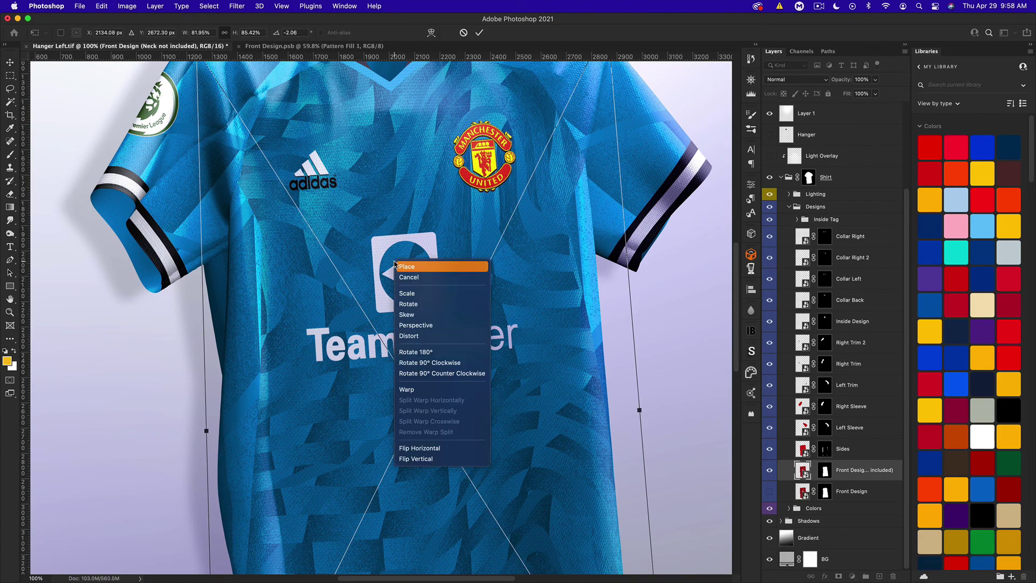
left_click(425, 391)
key("super+minus")
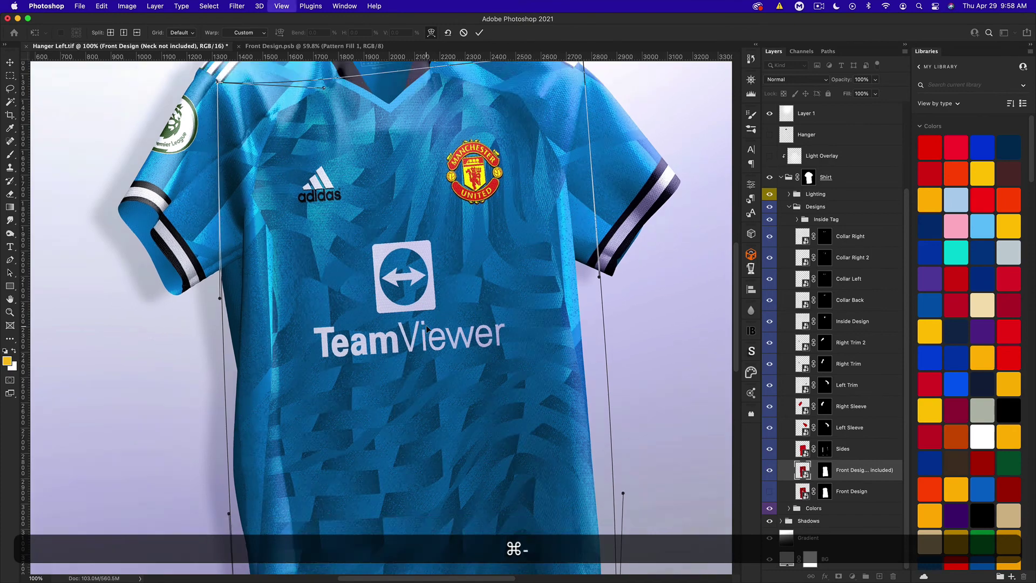
key("super+minus")
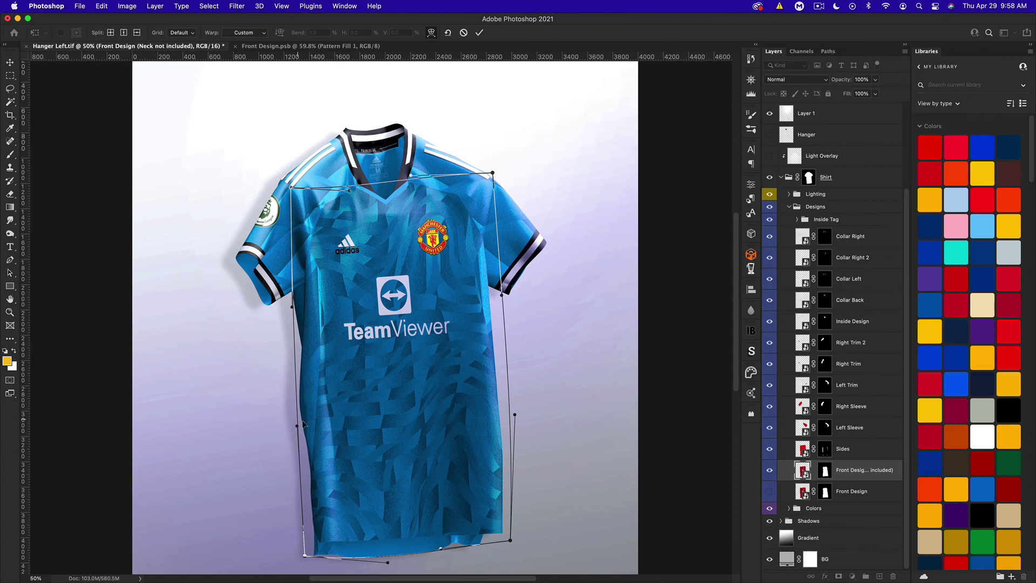
Try bulging both lower sides of the front design outward with the warp handles, and undo both changes
left_click_drag(295, 427, 242, 426)
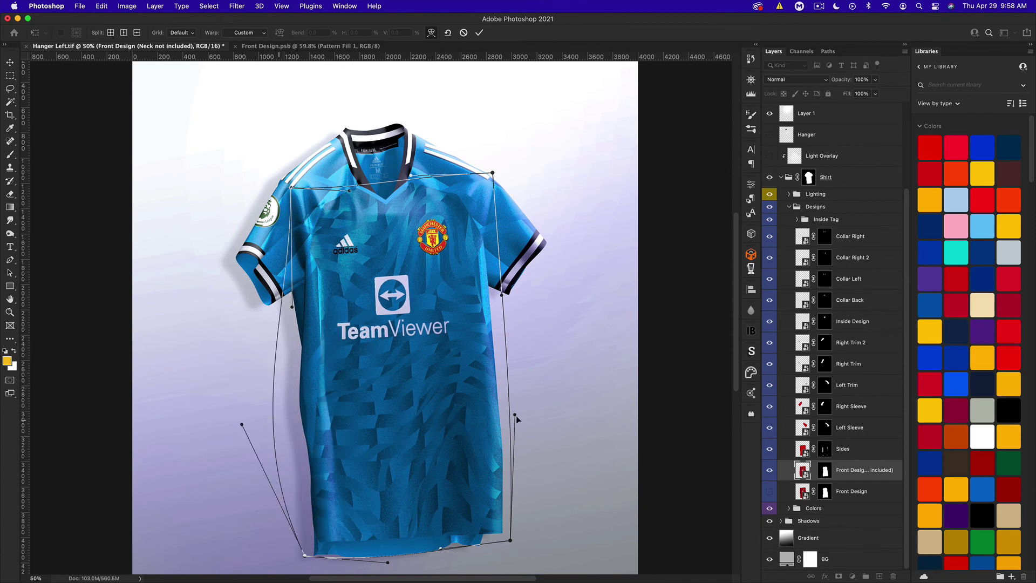
left_click_drag(516, 415, 569, 415)
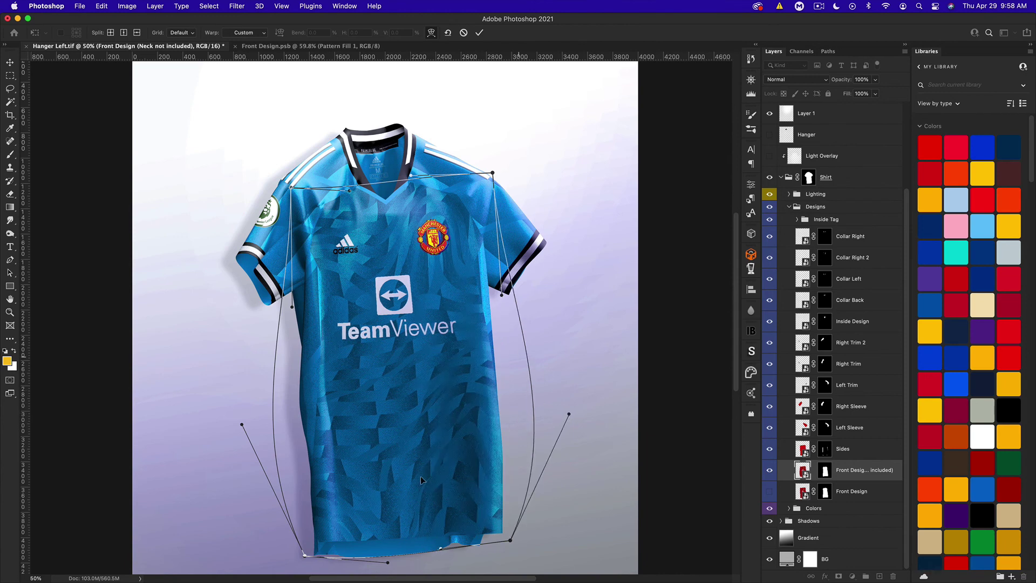
key("super+z")
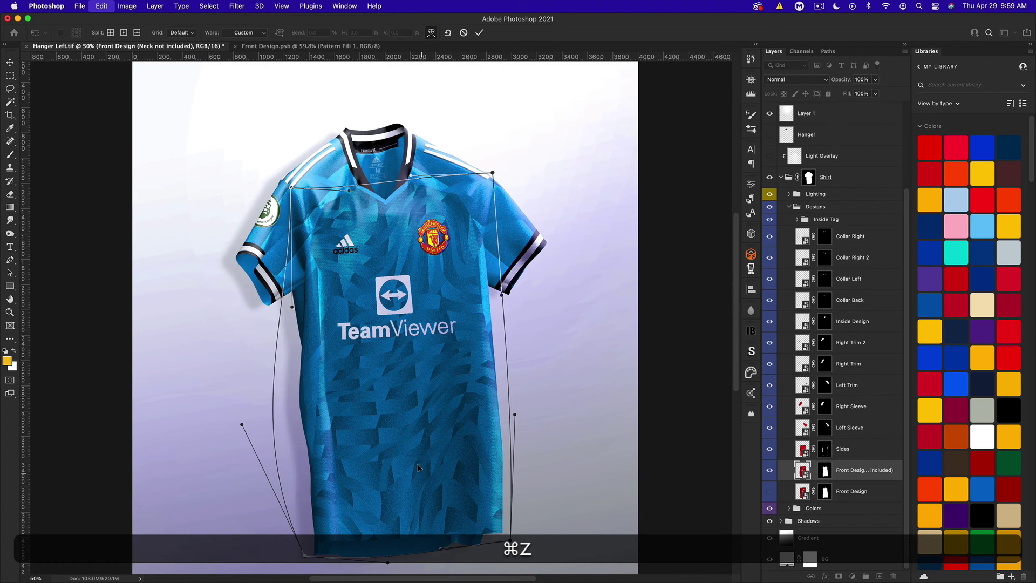
key("super+z")
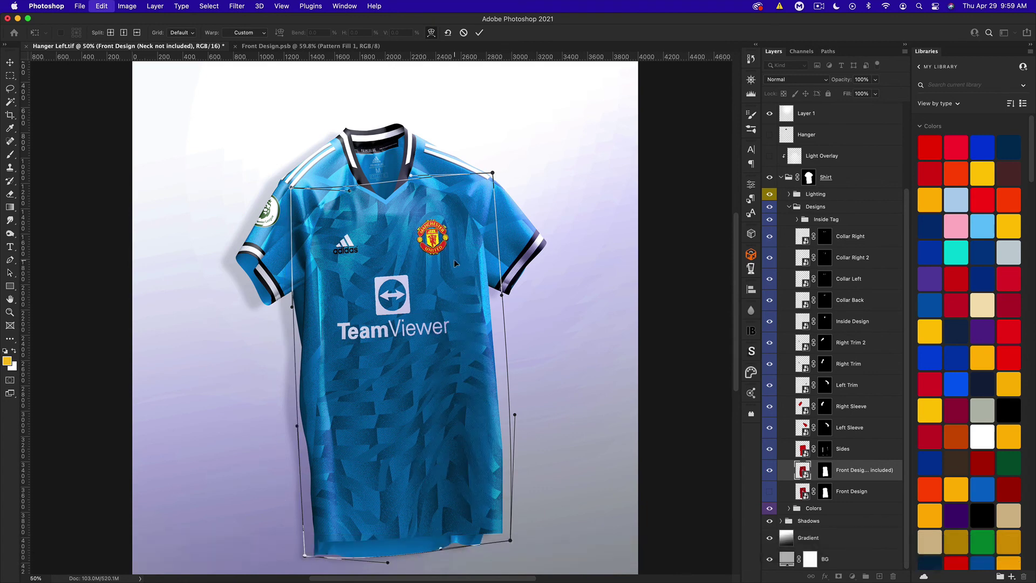
key("super+z")
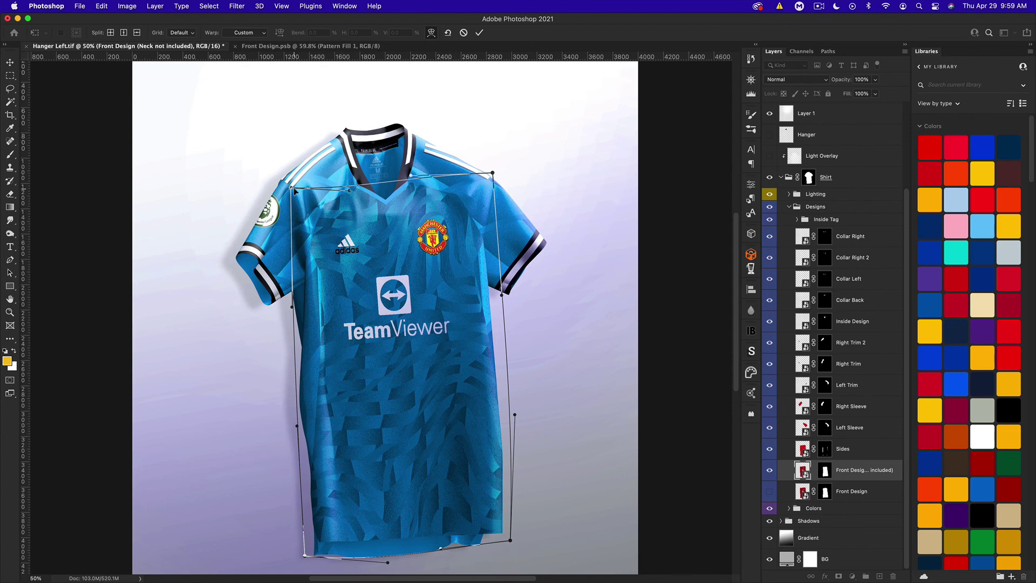
Try lowering the two upper warp corners of the front design slightly, undo the moves, and close the transform
left_click_drag(293, 189, 292, 197)
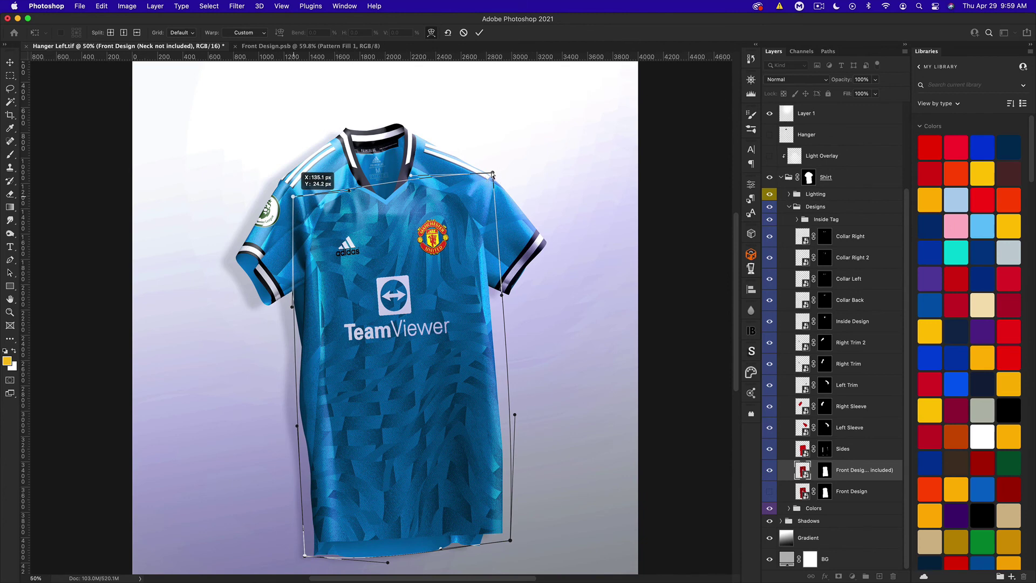
left_click_drag(492, 174, 491, 182)
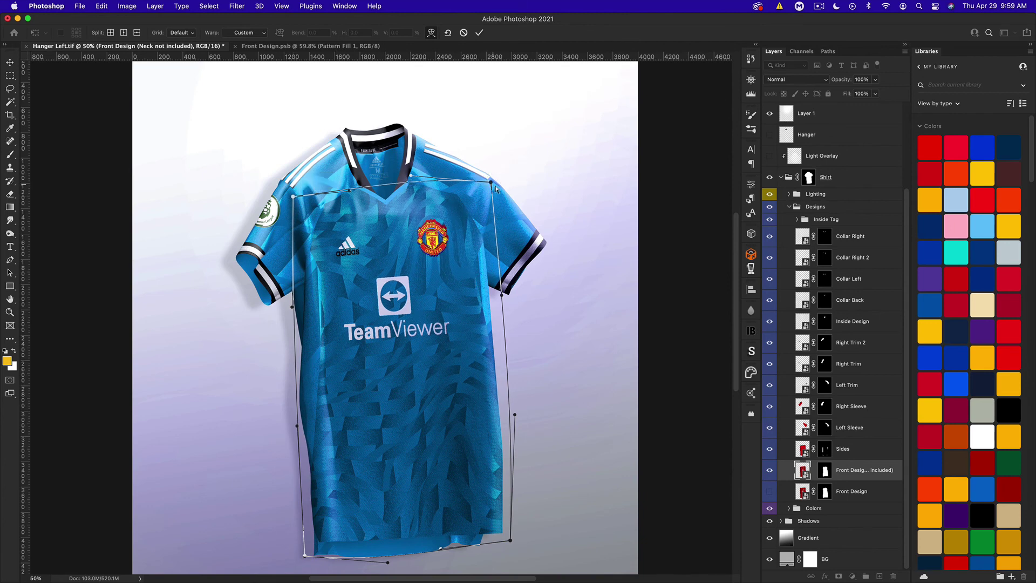
key("super+z")
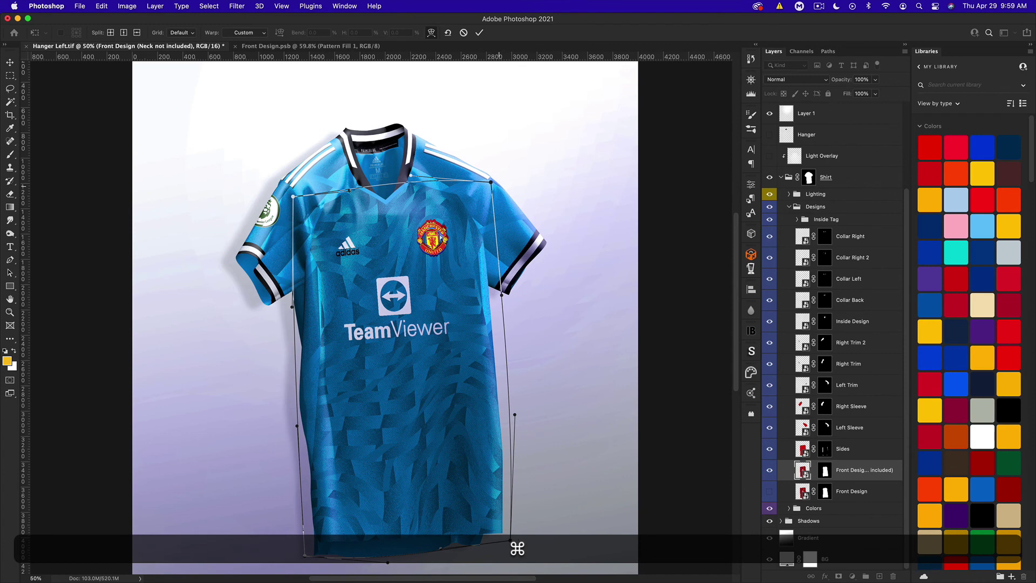
key("super+z")
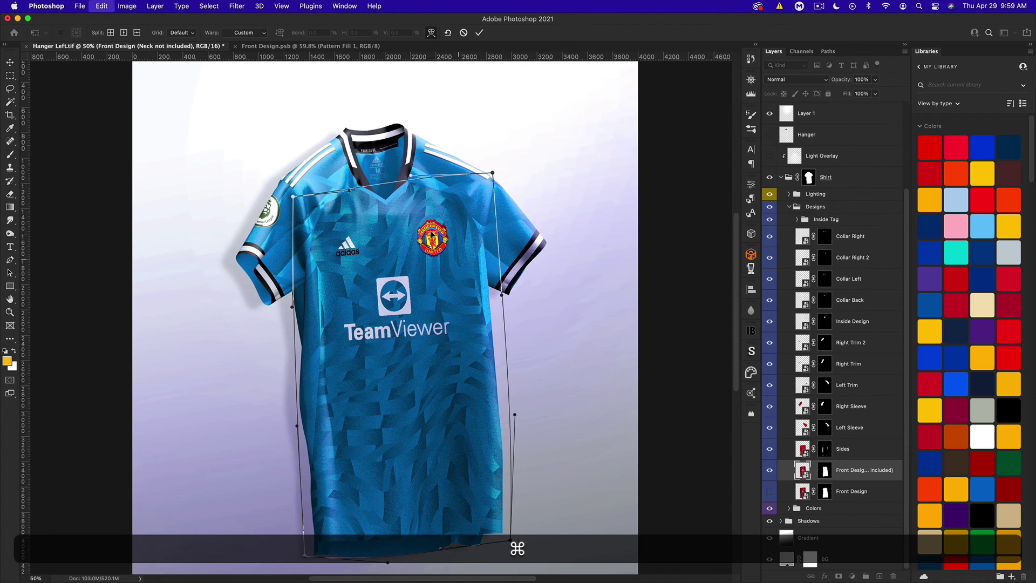
key("Return")
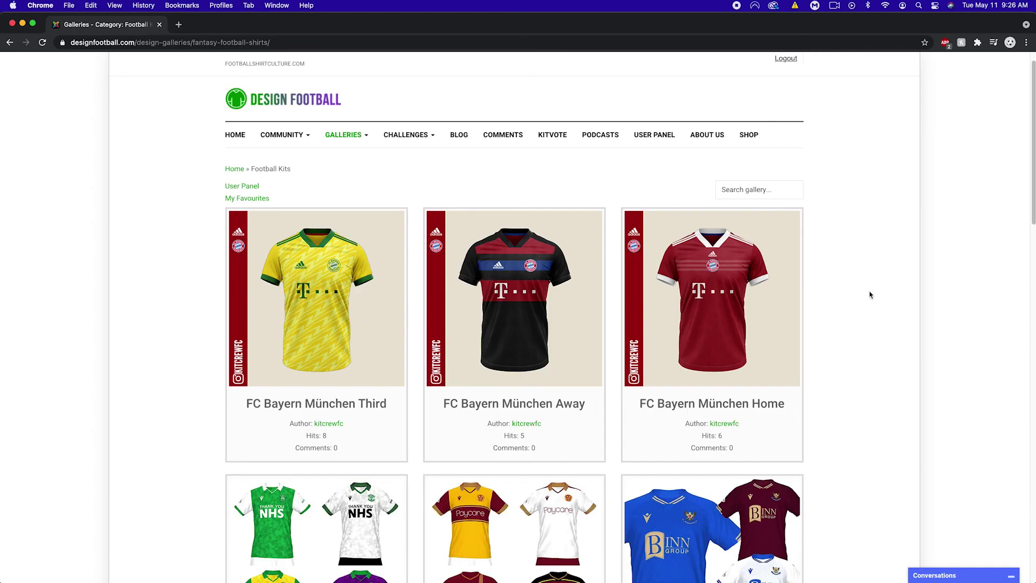
Switch to Chrome and browse the fantasy football shirts gallery on designfootball.com down to its page links
scroll(869, 294, "down", 10)
scroll(866, 296, "down", 7)
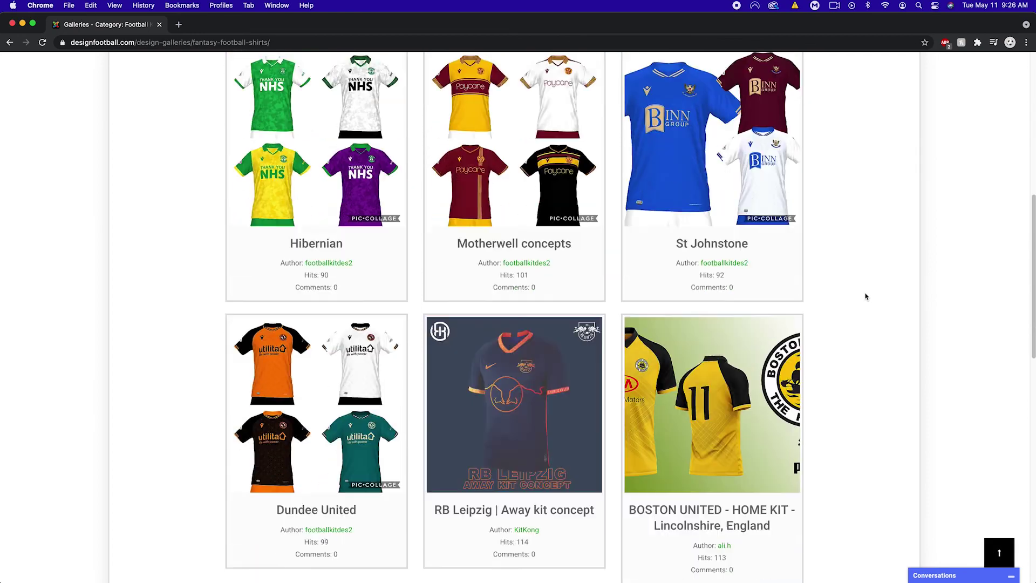
scroll(865, 296, "down", 5)
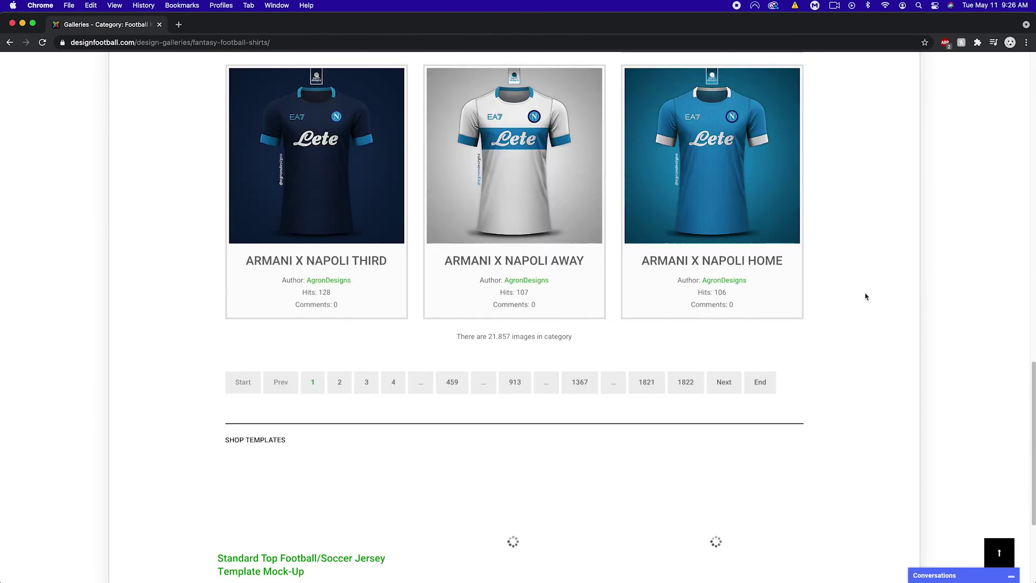